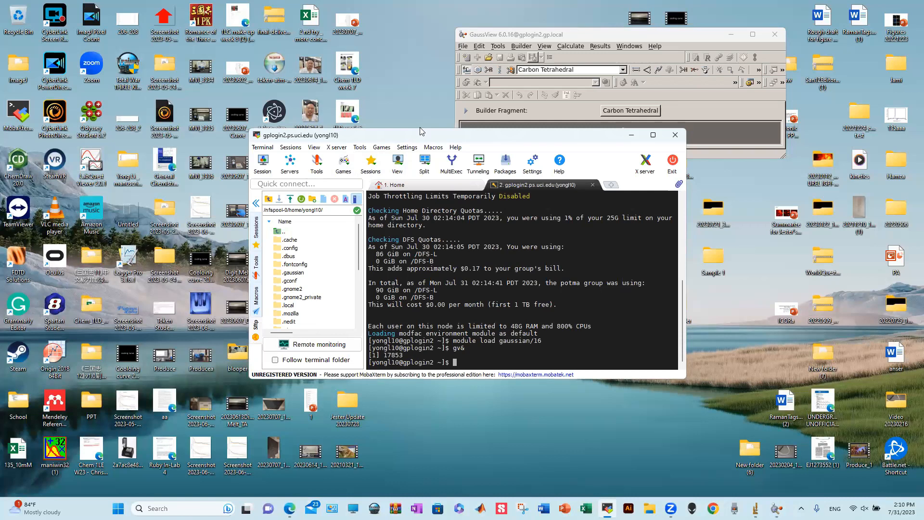
- Move the MobaXterm terminal aside and minimize it so GaussView is in front
left_click_drag(426, 138, 399, 121)
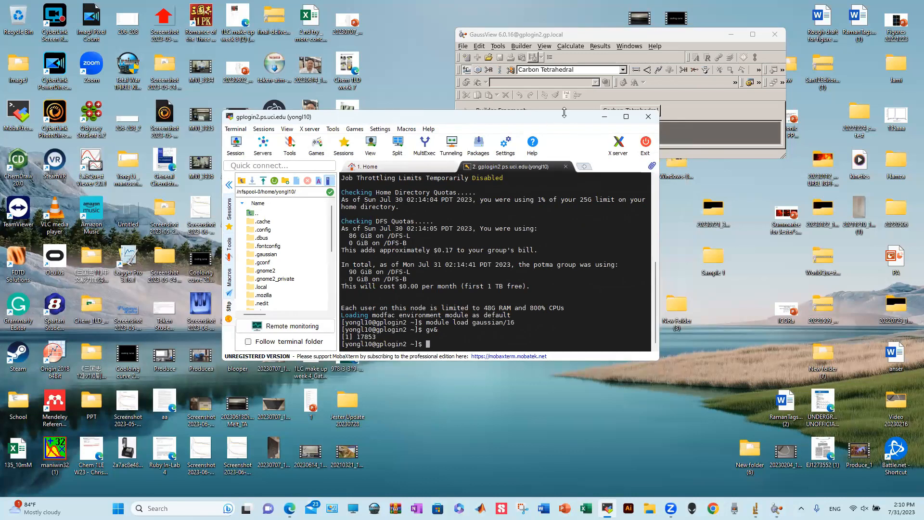
left_click(603, 117)
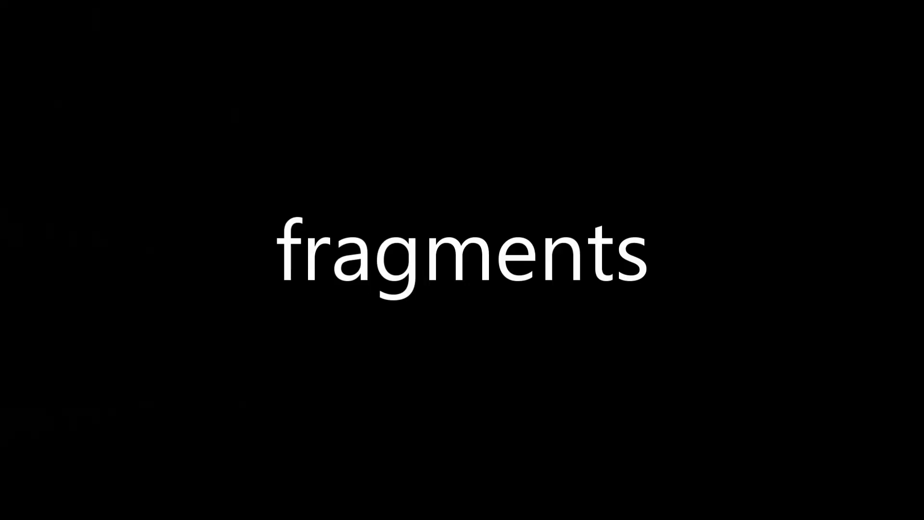
- Create a new empty molecule group window, G1:M1:V1, from the File menu
left_click(462, 46)
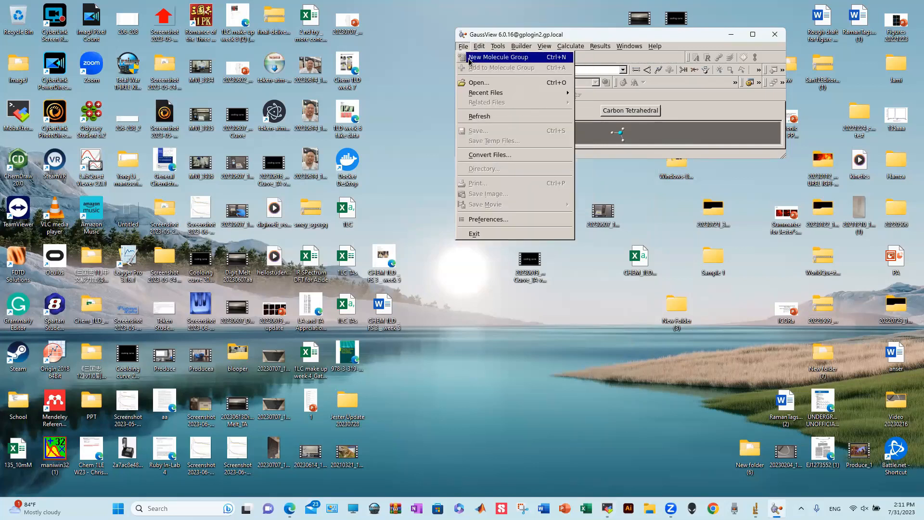
left_click(498, 57)
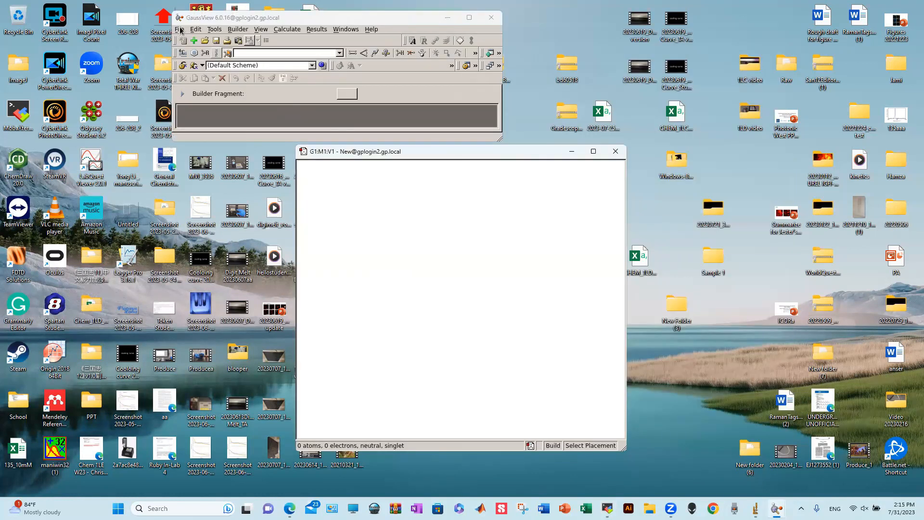
left_click(180, 29)
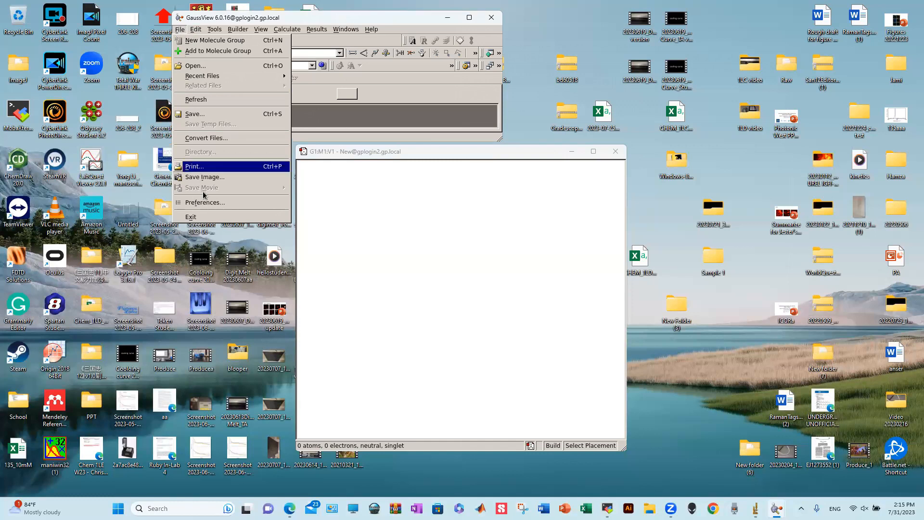
left_click(214, 202)
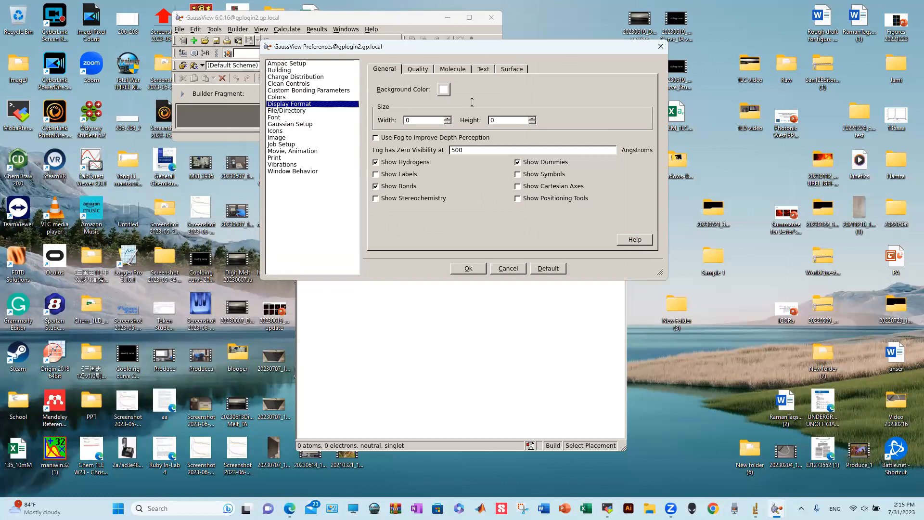
left_click(515, 272)
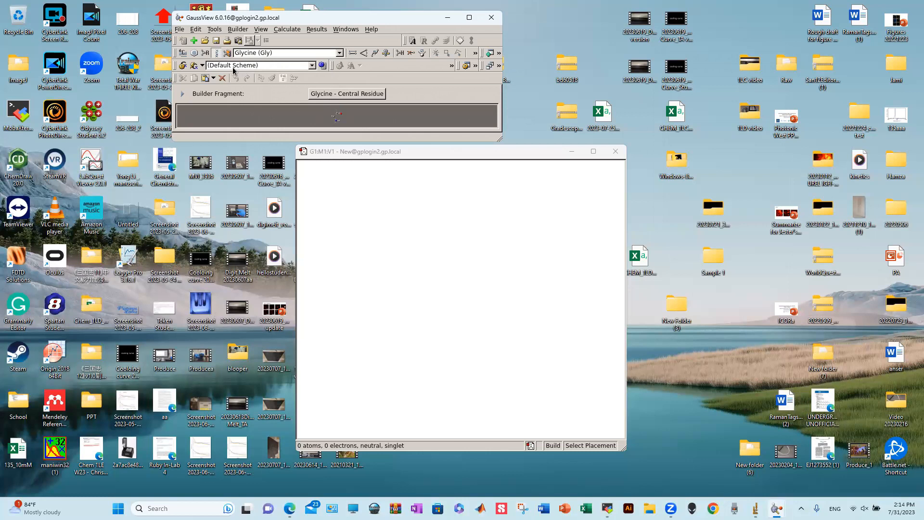
- Step through Element, Ring, R-Group and Biological fragment categories, finishing on Custom fragments
left_click(184, 55)
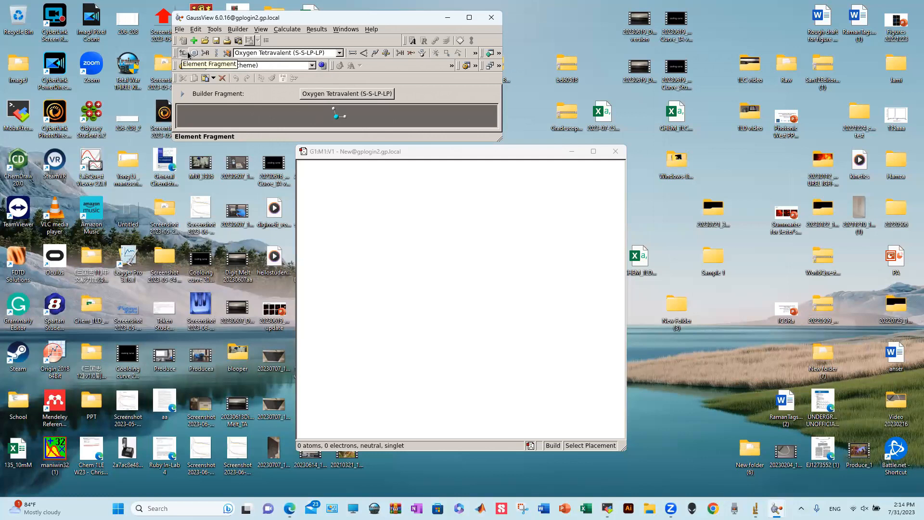
left_click(194, 54)
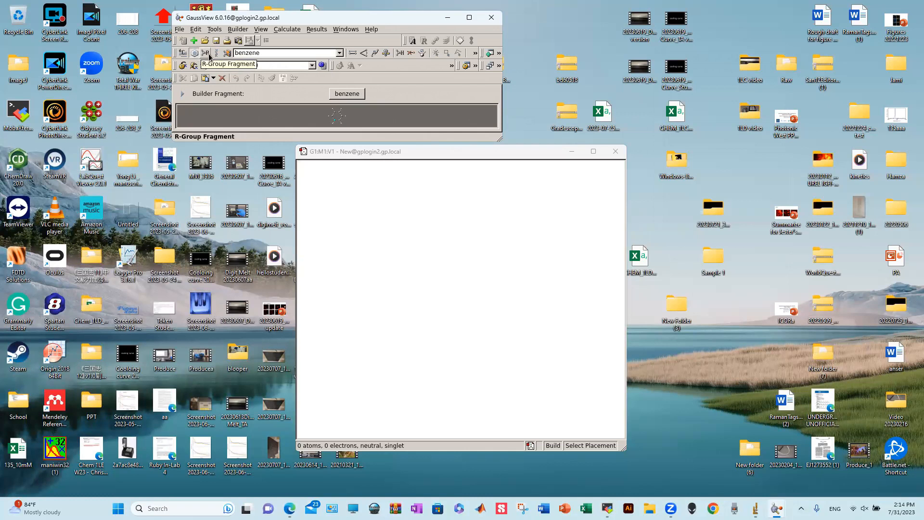
left_click(208, 56)
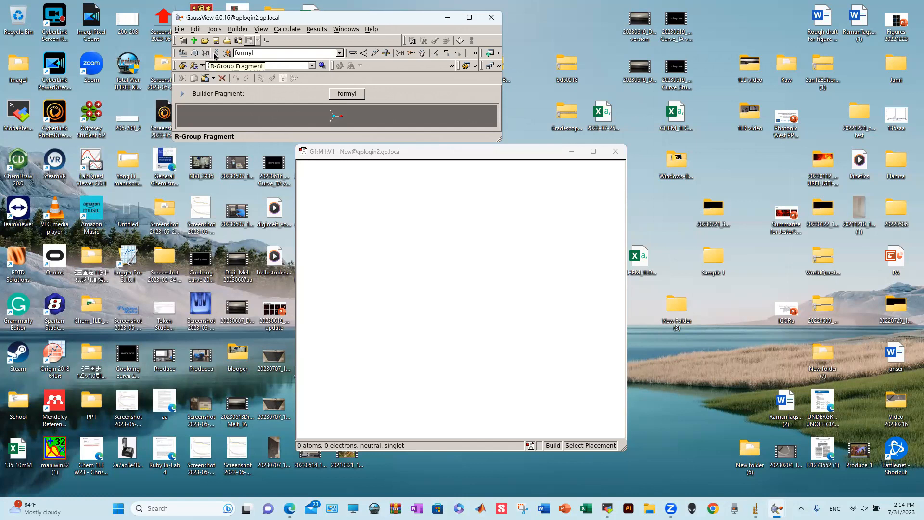
left_click(219, 55)
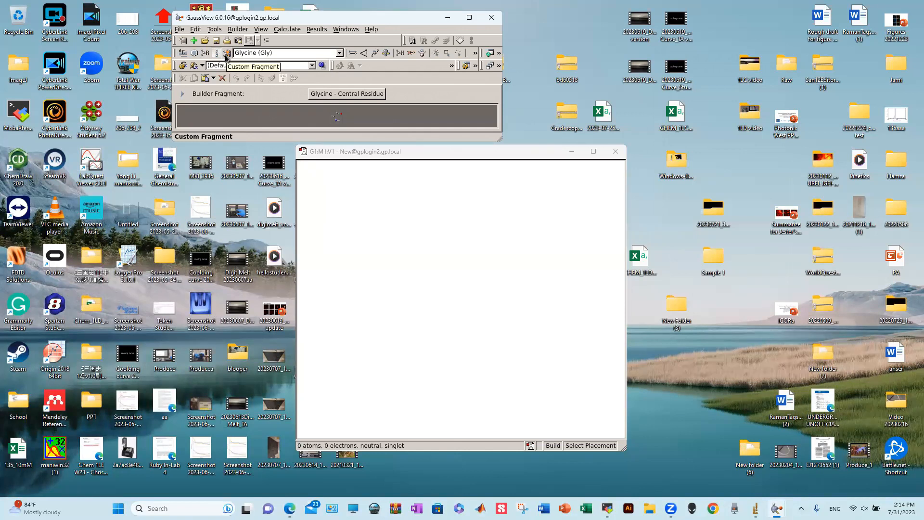
left_click(226, 56)
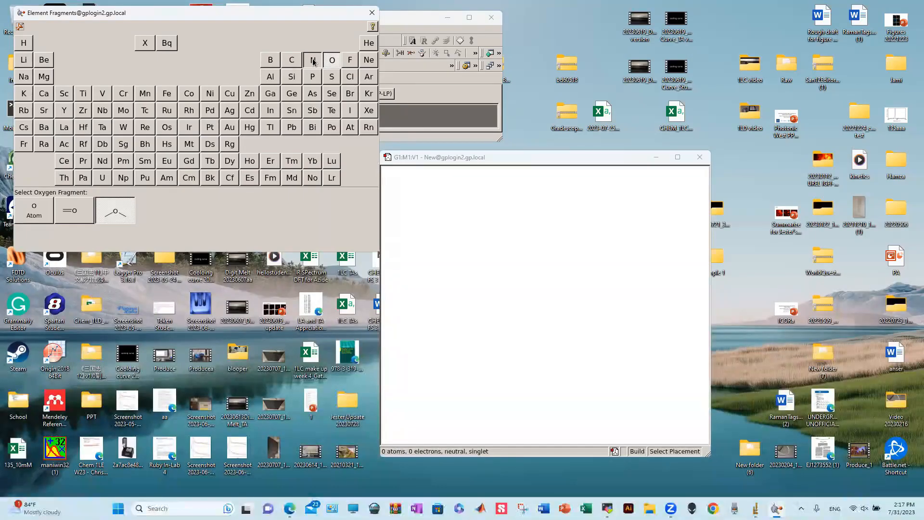
- Compare nitrogen, oxygen and sulfur fragments, then place water from the bent oxygen fragment
left_click(312, 60)
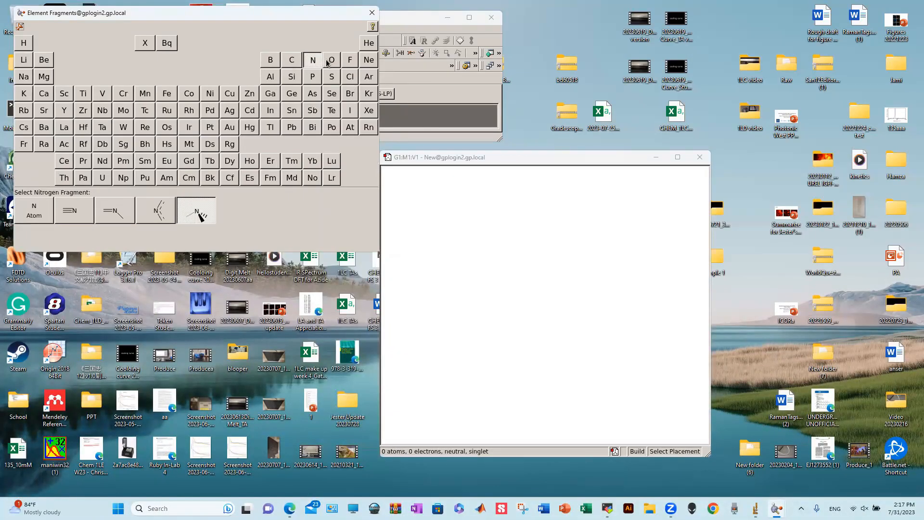
left_click(327, 61)
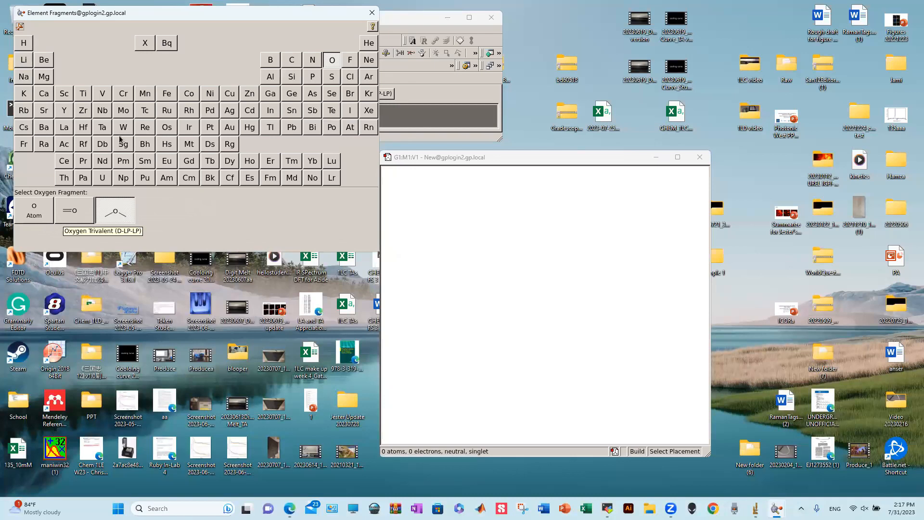
left_click(329, 78)
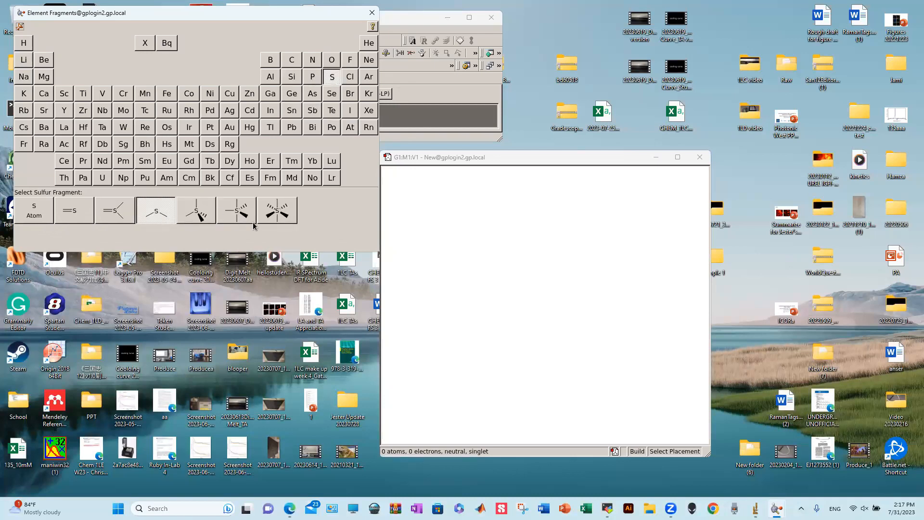
left_click(331, 60)
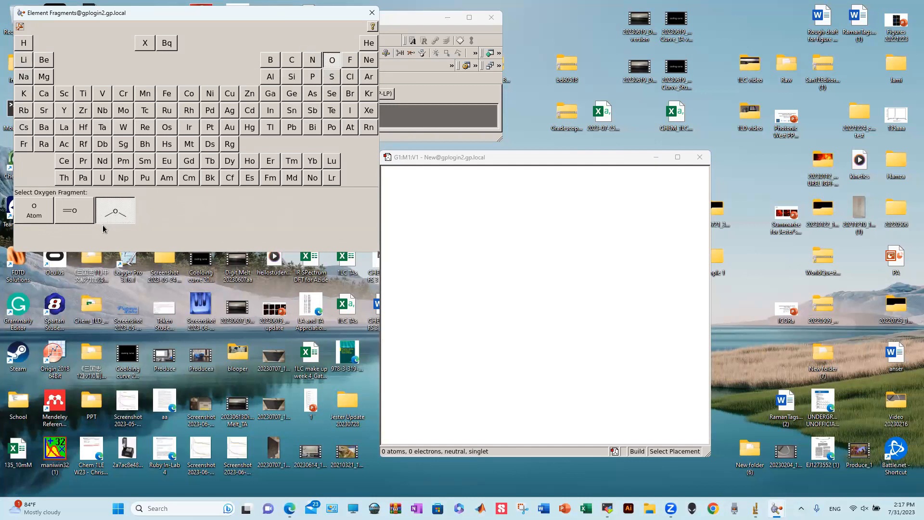
left_click(562, 270)
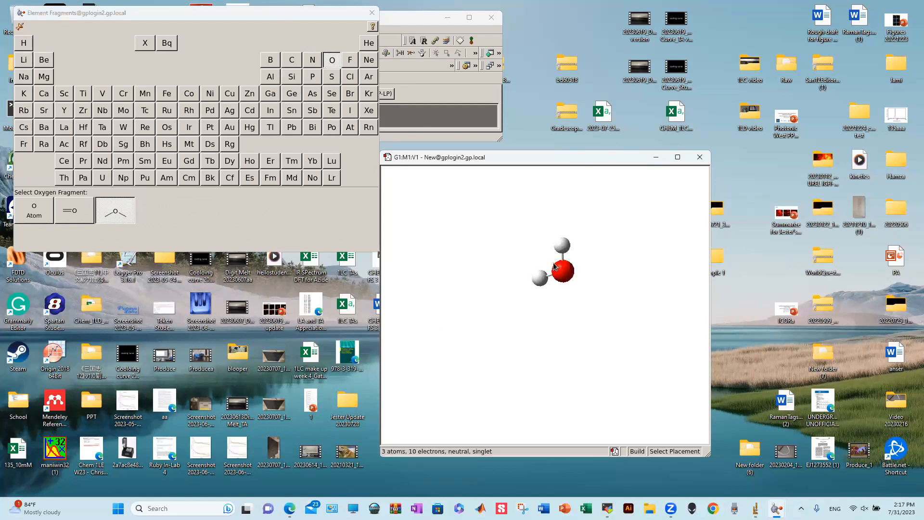
middle_click_drag(599, 269, 534, 295)
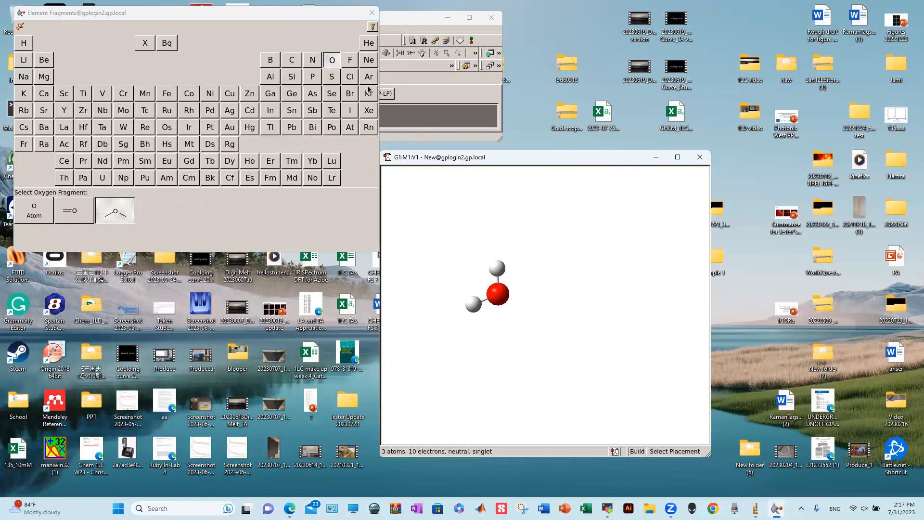
- Close the element fragment chooser and shift the water molecule further right in view
left_click(371, 14)
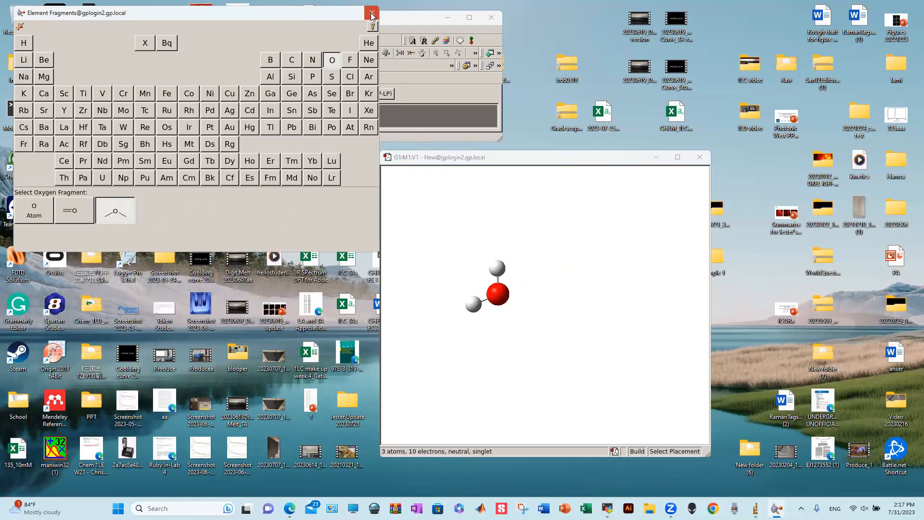
left_click(372, 15)
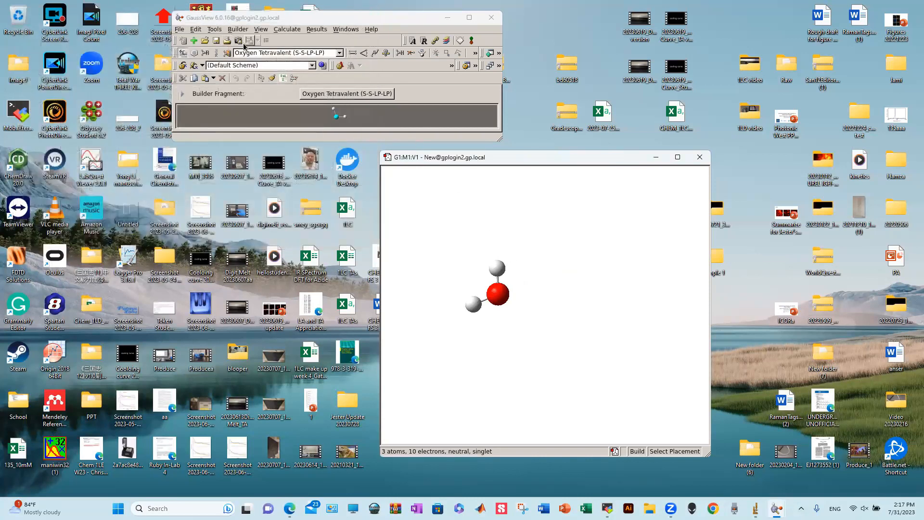
mouse_move(512, 246)
middle_mouse_down()
mouse_move(575, 284)
mouse_move(550, 278)
mouse_move(525, 250)
middle_mouse_up()
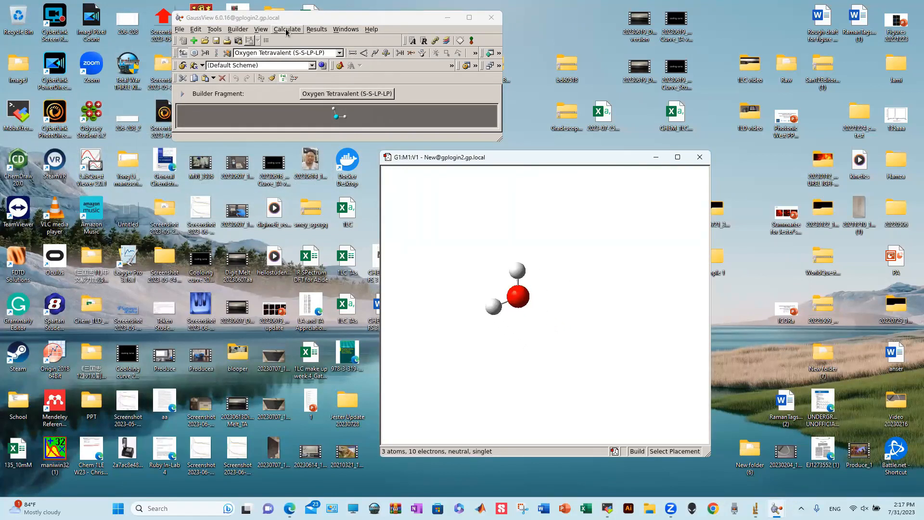
left_click(287, 29)
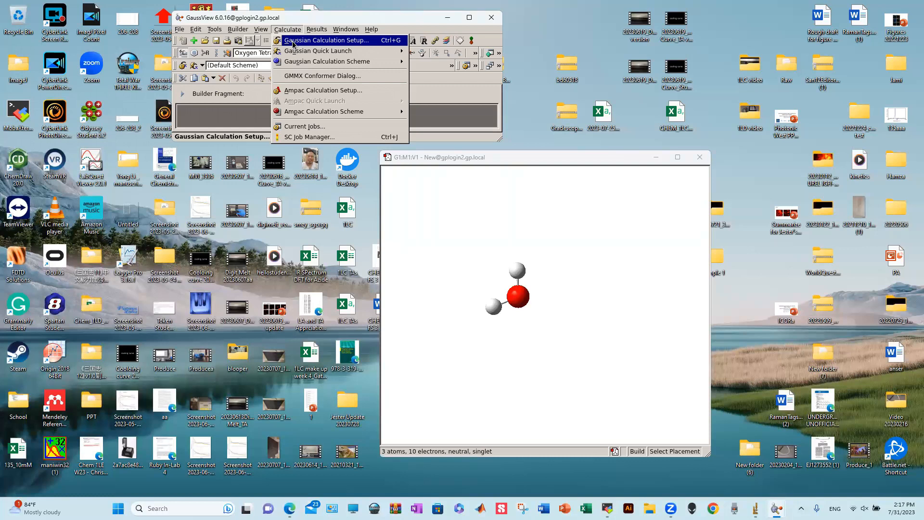
- Start a Gaussian Calculation Setup and set the job type to Optimization
left_click(293, 43)
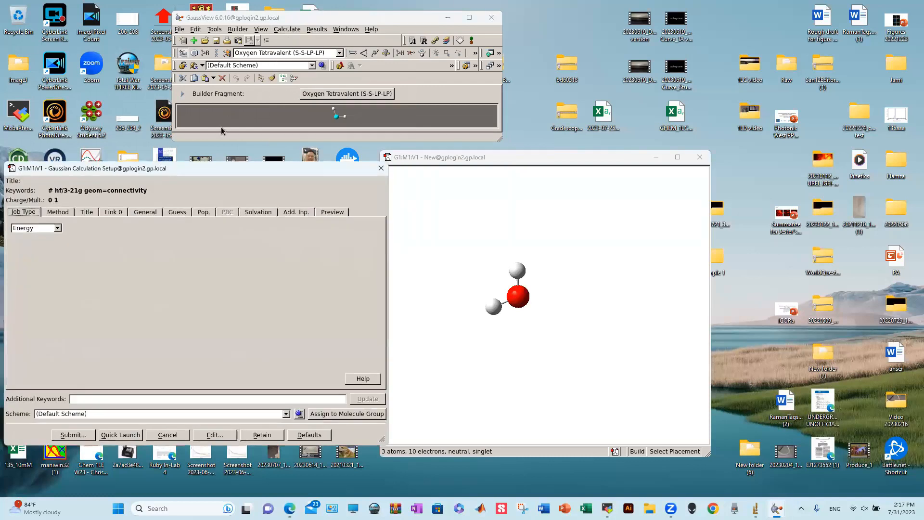
left_click_drag(219, 169, 484, 129)
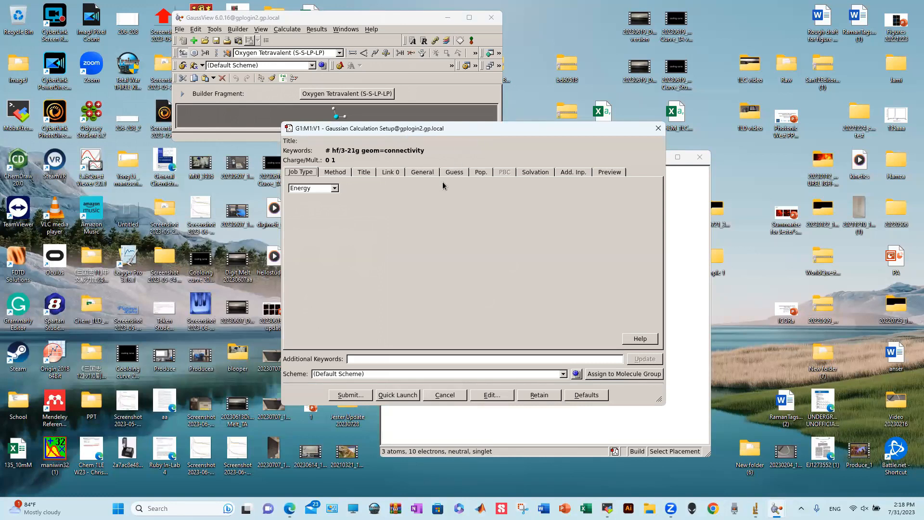
left_click(334, 189)
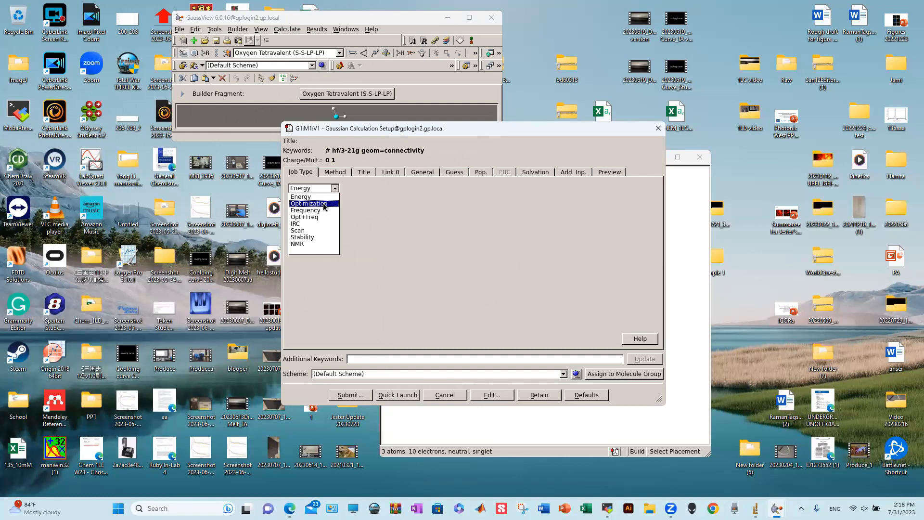
left_click(324, 204)
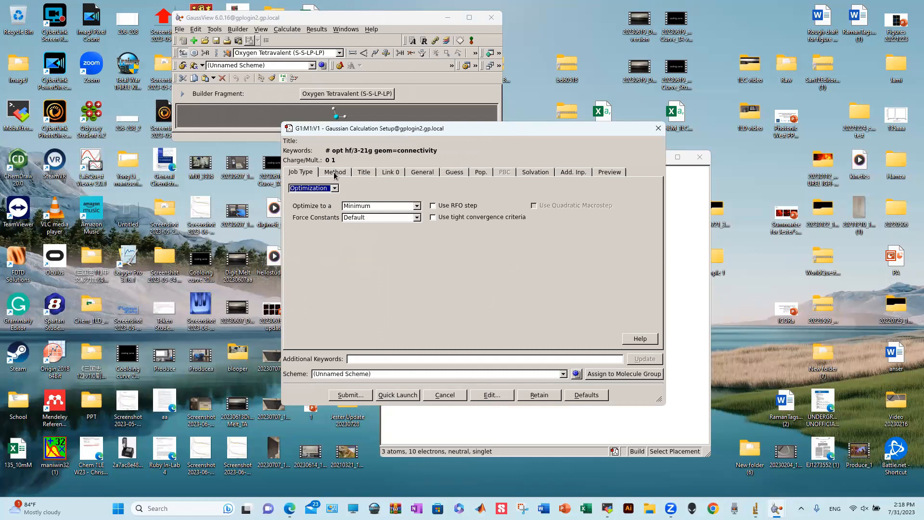
left_click(335, 174)
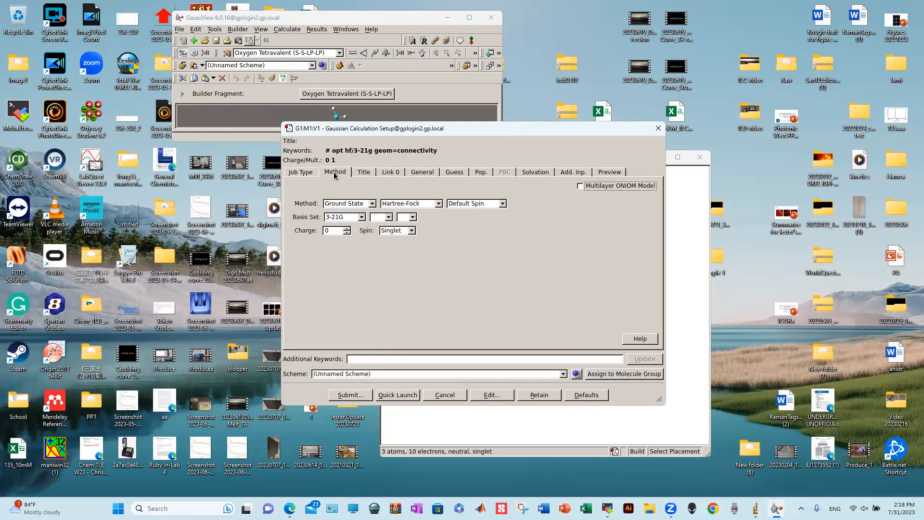
- Set the calculation method to DFT with the PBEPBE functional
left_click(399, 204)
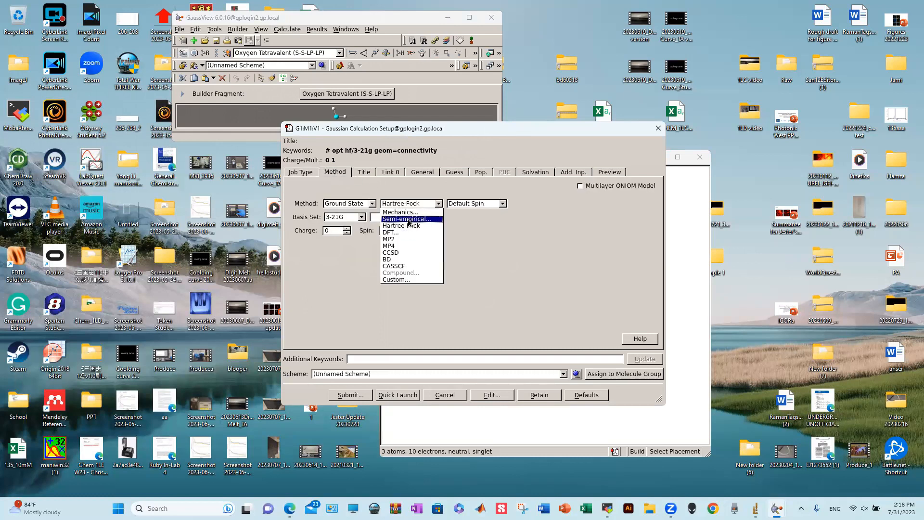
left_click(408, 190)
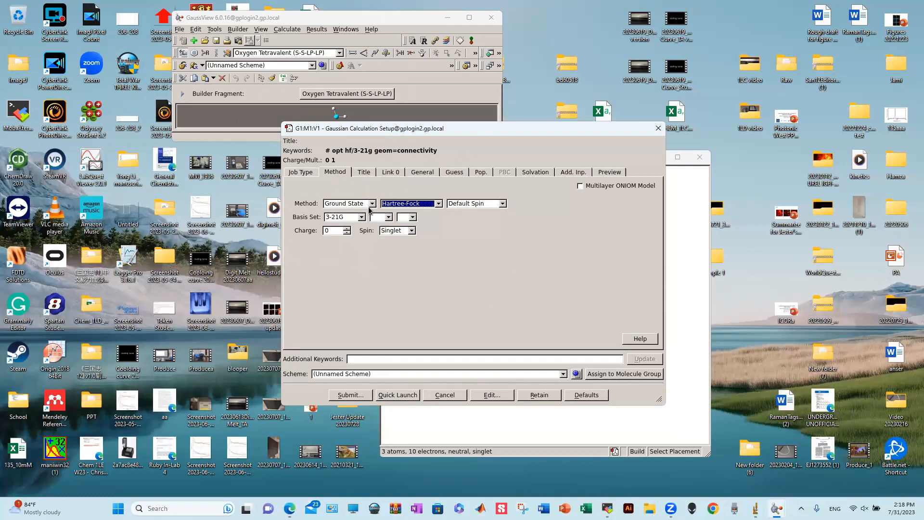
left_click(414, 205)
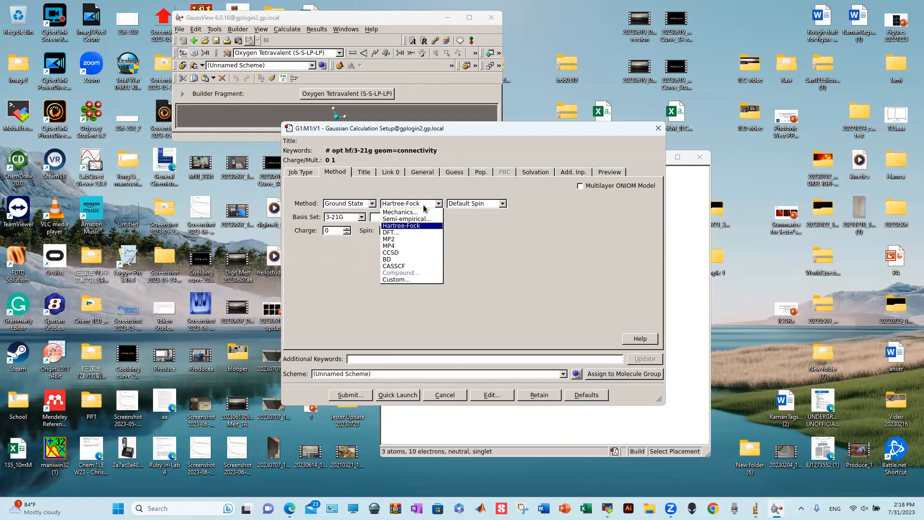
left_click(391, 232)
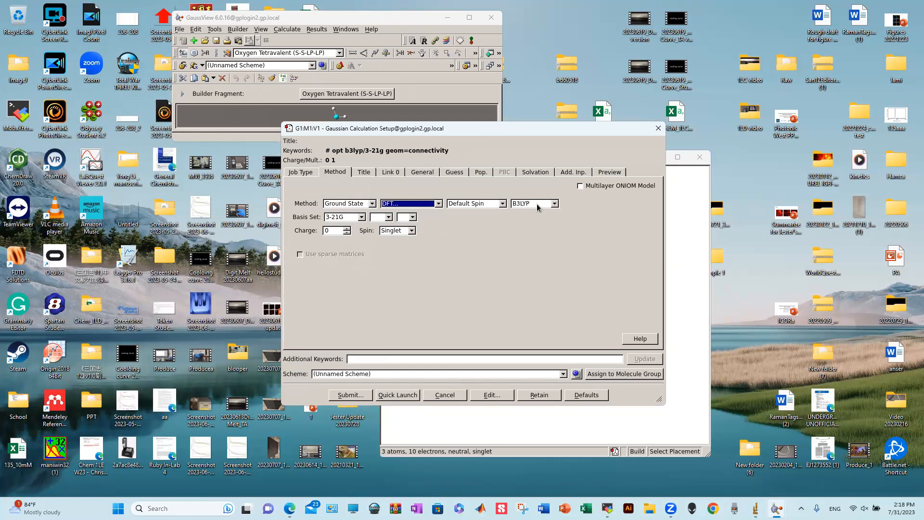
left_click(538, 204)
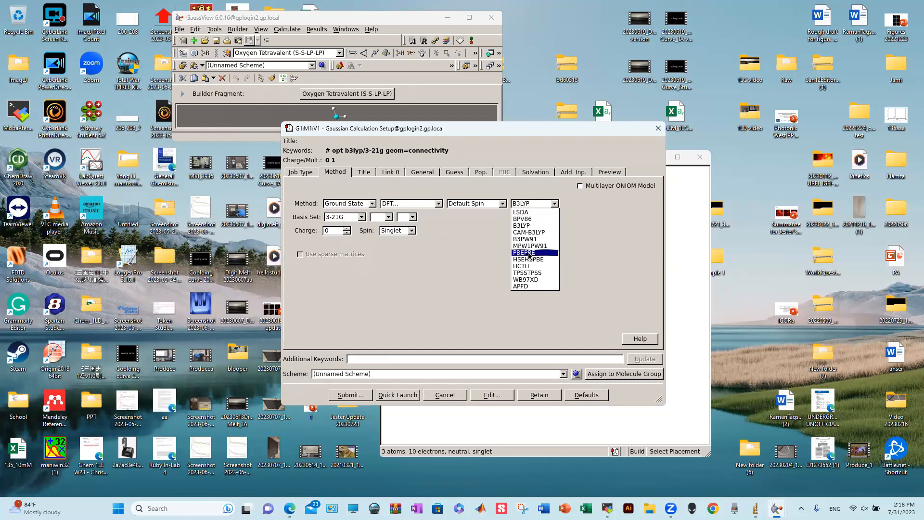
left_click(529, 252)
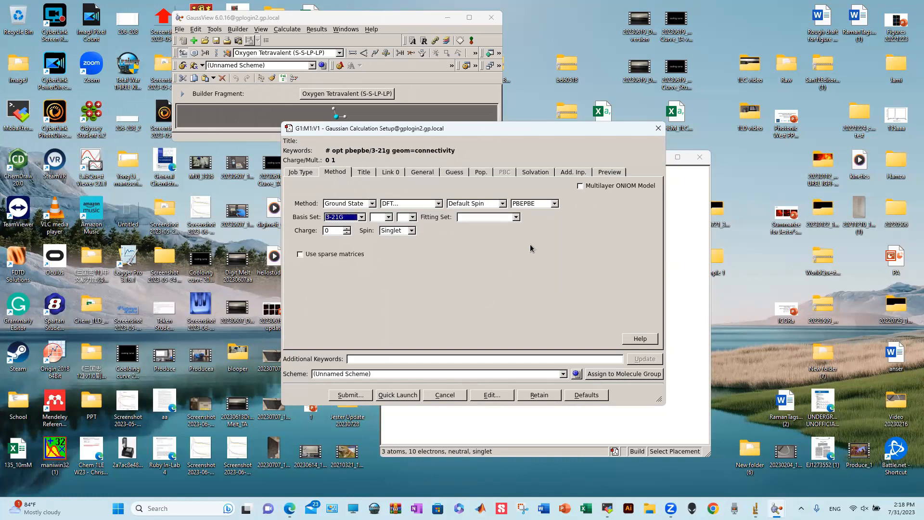
- Enter a custom basis set of tzvp
left_click(361, 217)
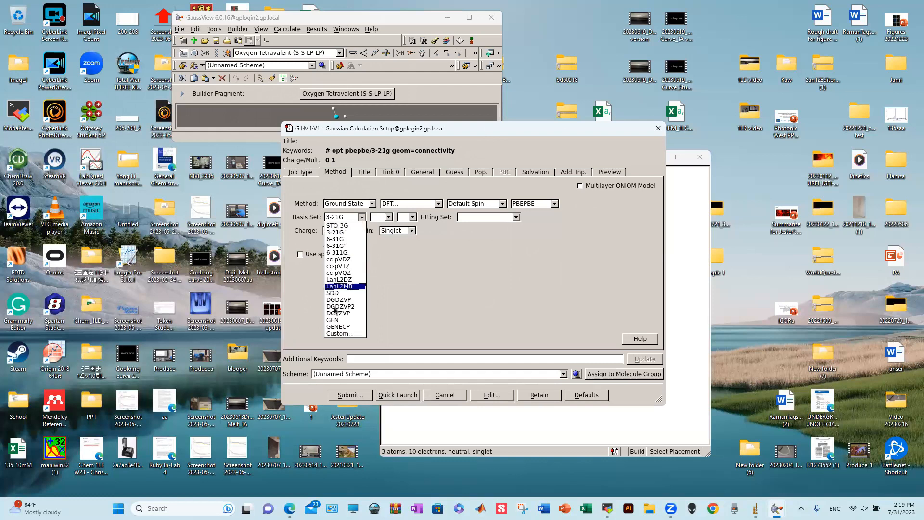
left_click(344, 333)
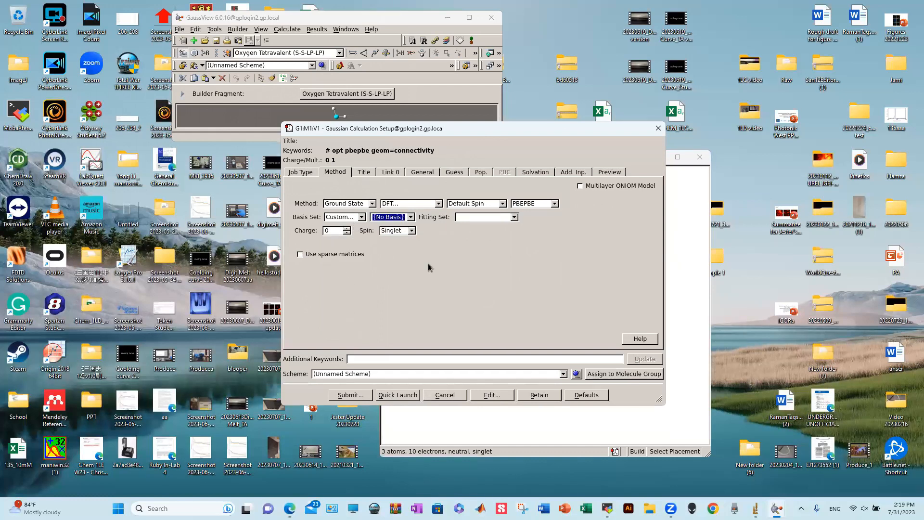
type("tzvp")
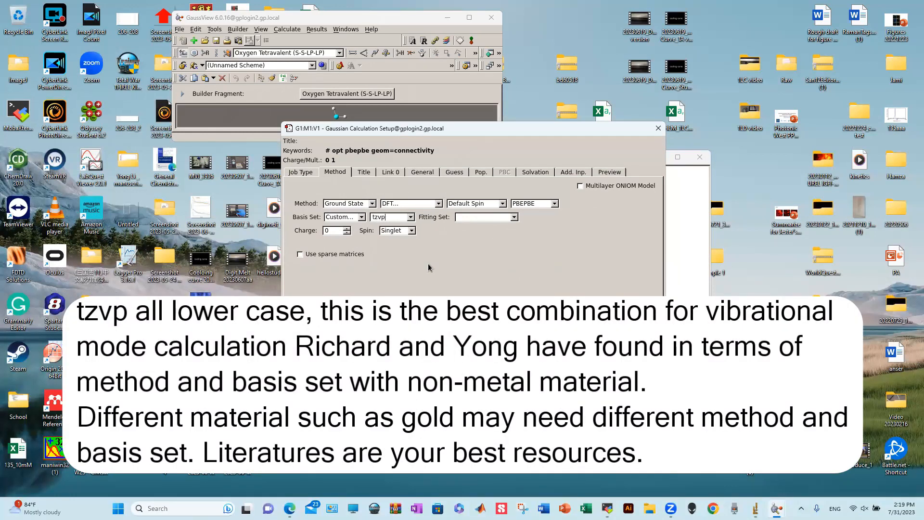
- Type a job title ending in 'mf_medium', correcting a typo along the way
left_click(364, 173)
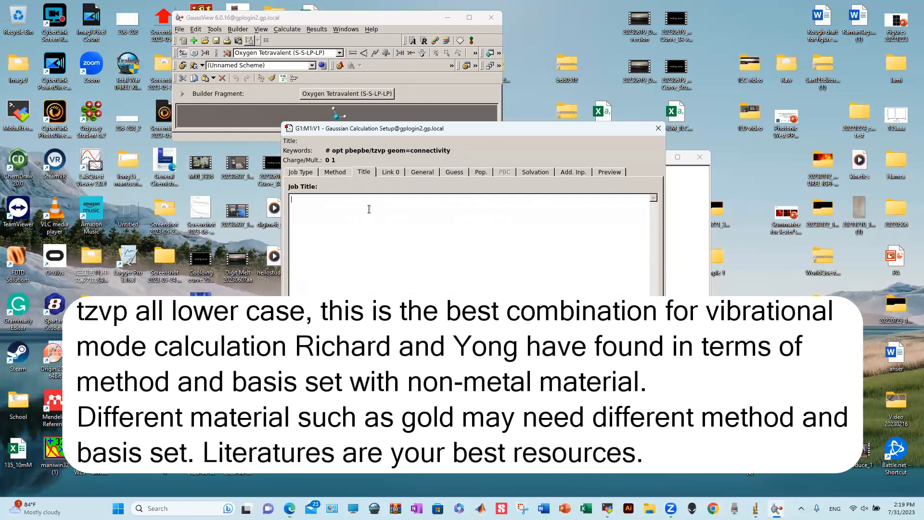
left_click(369, 209)
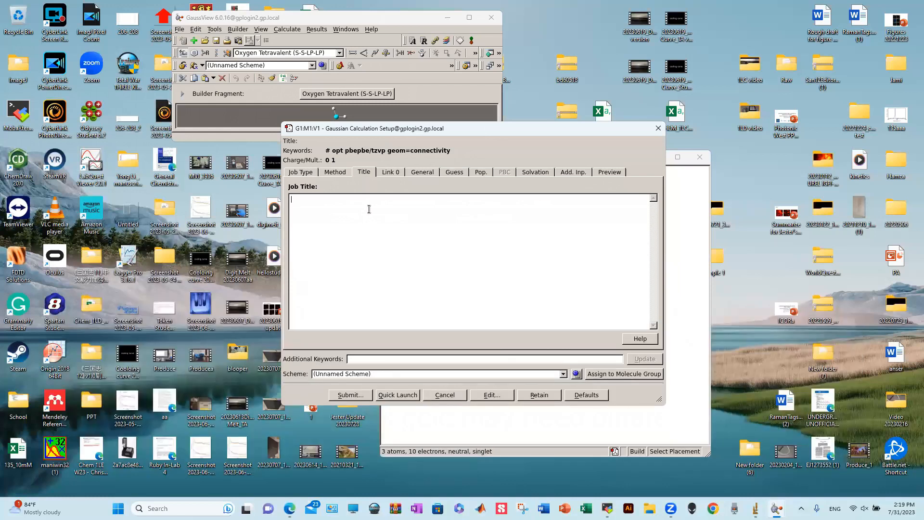
type("Potma.")
key("BackSpace")
key("BackSpace")
type("a.")
type("mf_")
type("medium")
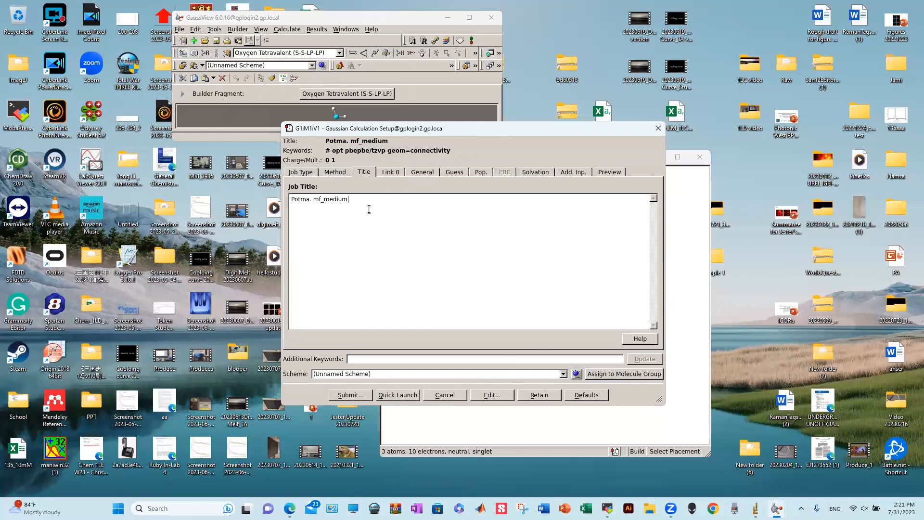
- Set the Link 0 memory limit to 20 GB and shared processors to 16
left_click(392, 172)
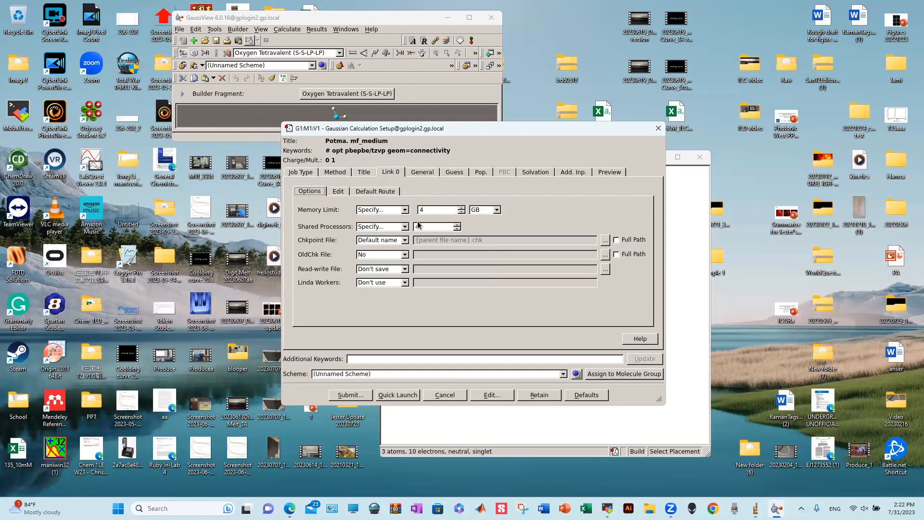
left_click_drag(426, 211, 395, 211)
type("20")
double_click(417, 227)
type("16")
left_click(481, 171)
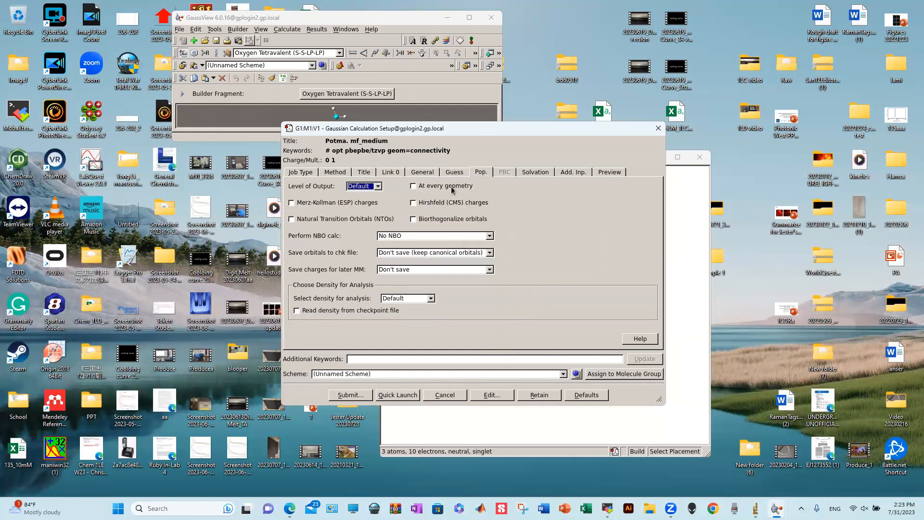
- Request a Full NBO population analysis, adding pop=nbo to the route
left_click(474, 236)
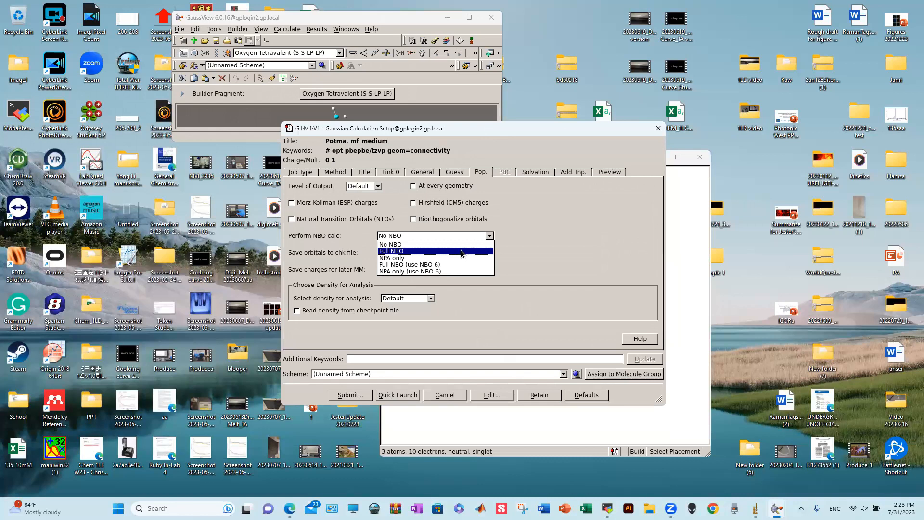
left_click(461, 251)
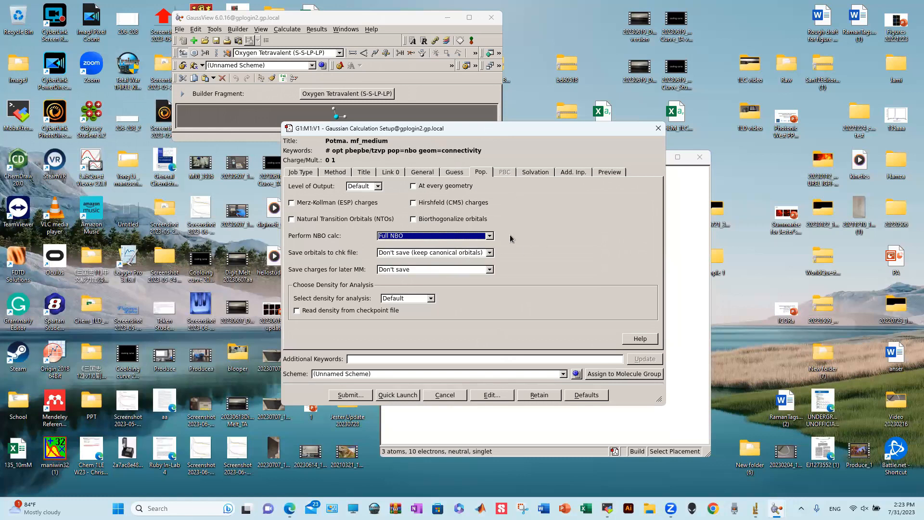
left_click(534, 172)
left_click(380, 186)
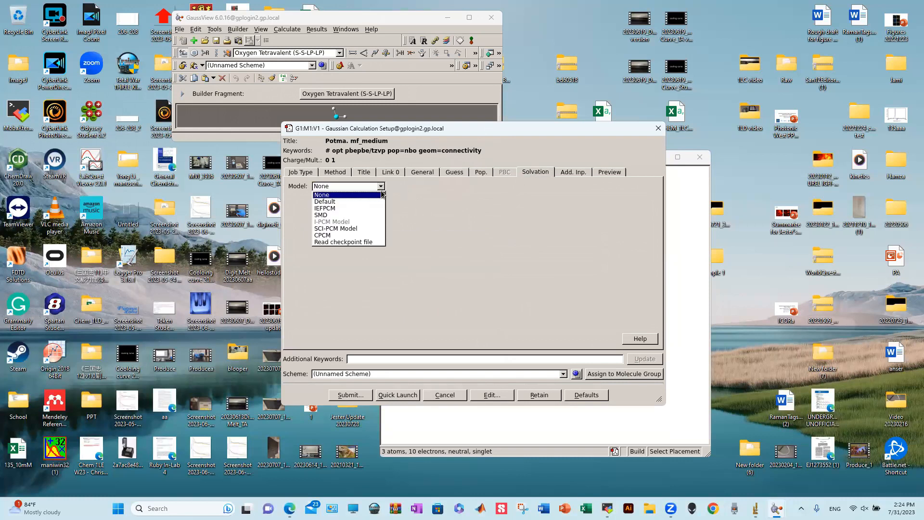
- Try the Default solvation model and solvent list, then set the model back to None
left_click(343, 202)
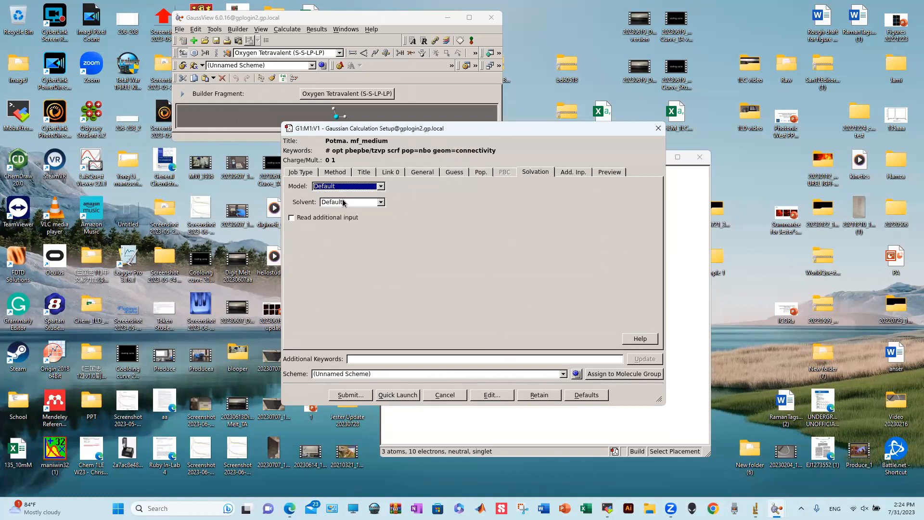
left_click(360, 203)
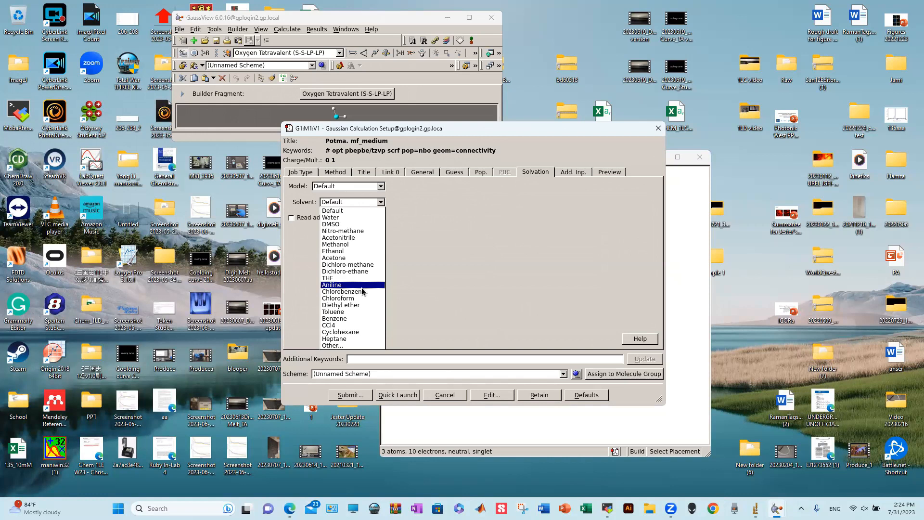
left_click(387, 191)
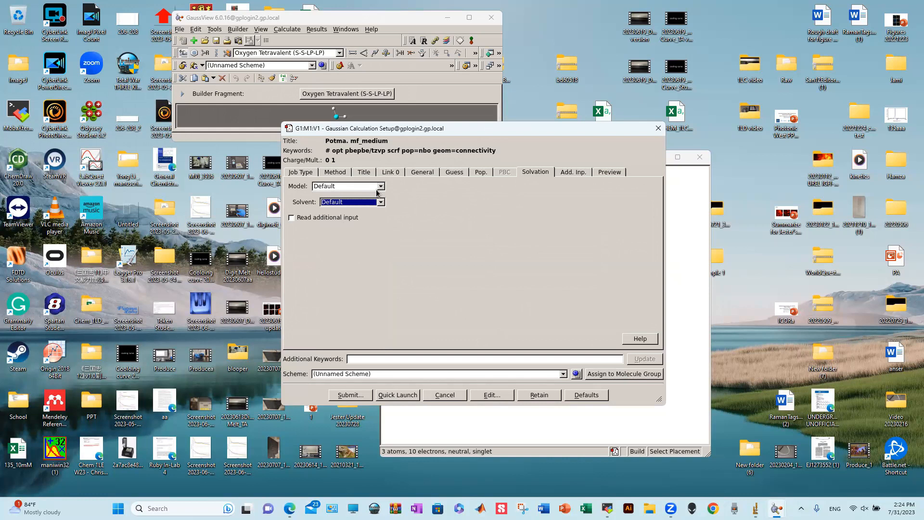
left_click(378, 188)
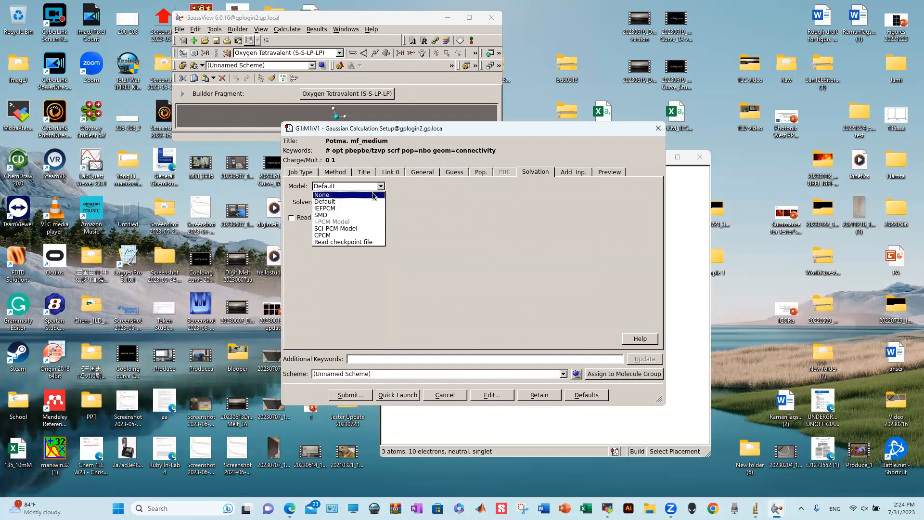
left_click(371, 195)
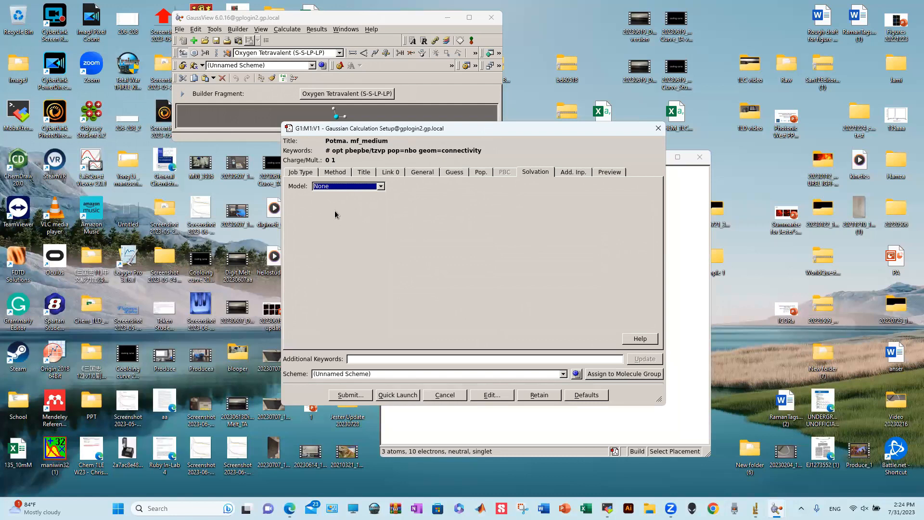
- Submit the job, agree to save its input file first, and browse to the scratch folder
left_click(351, 396)
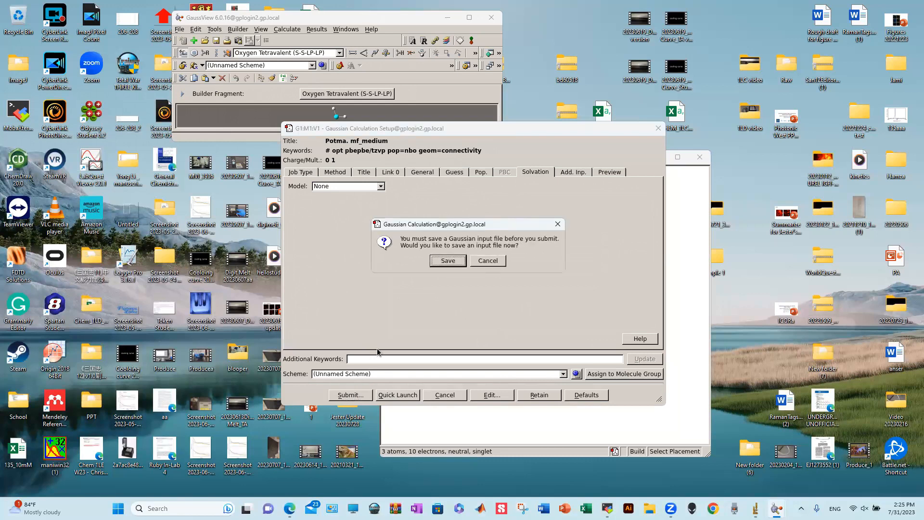
left_click(442, 262)
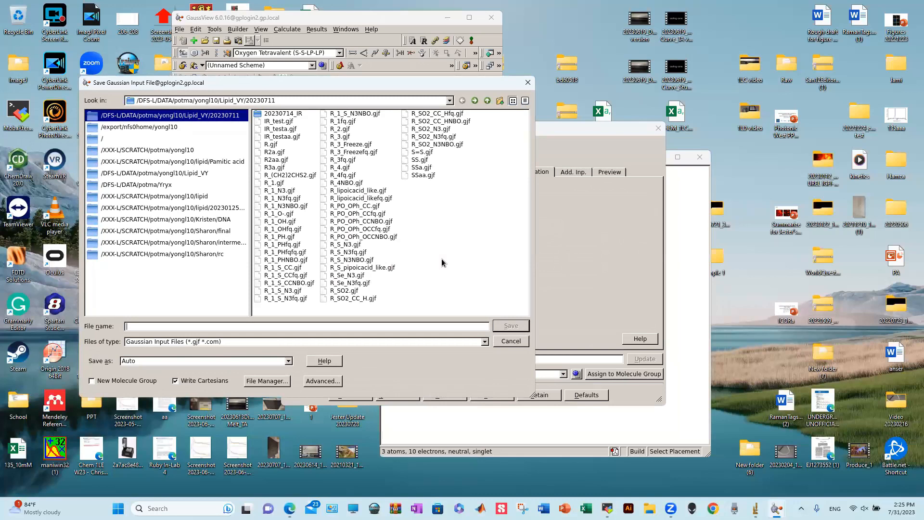
left_click_drag(323, 89, 406, 93)
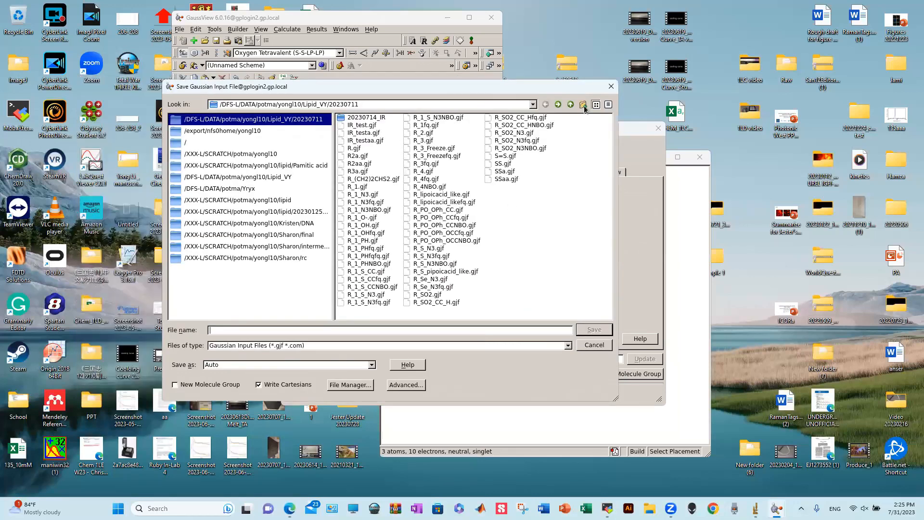
left_click(570, 105)
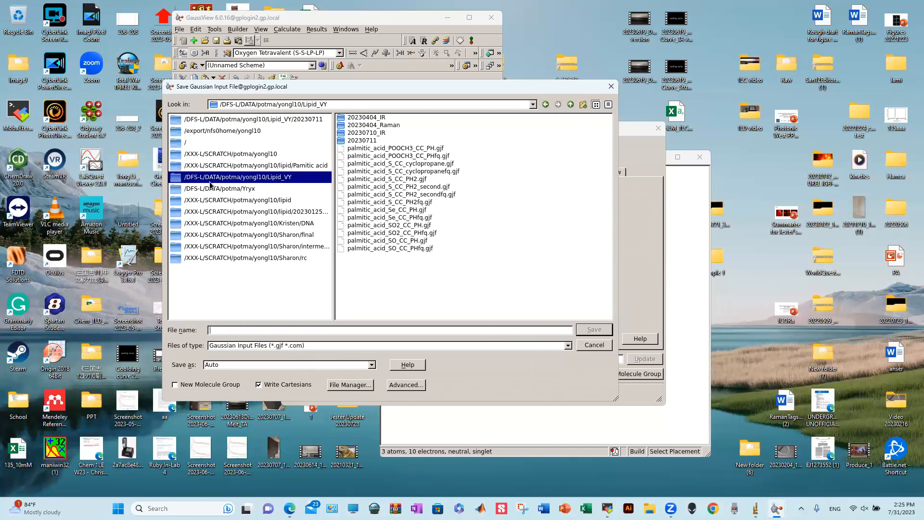
left_click(219, 155)
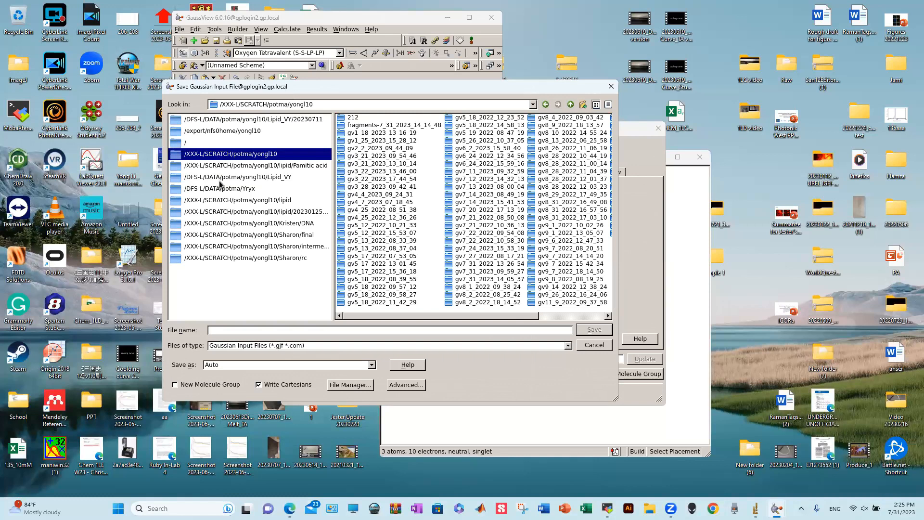
- Paste the group data path, explore user subfolders, then open the potma user folder
left_click(219, 180)
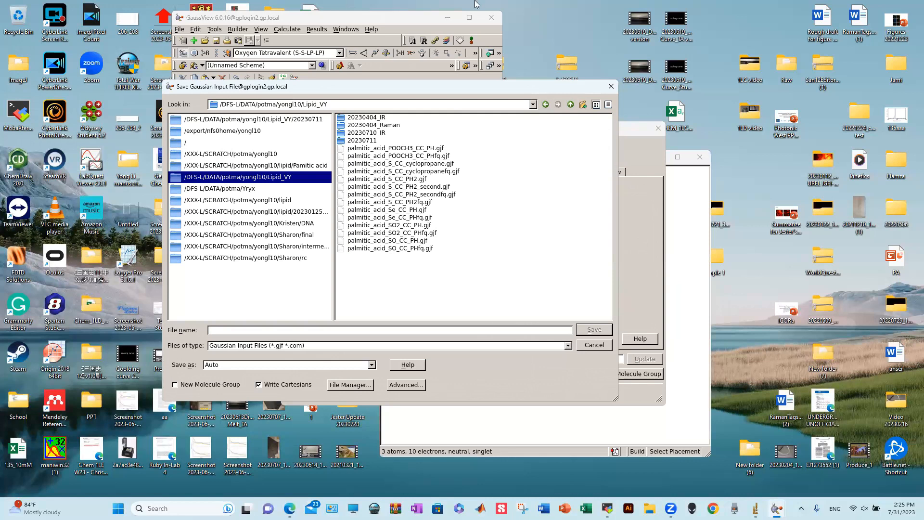
left_click_drag(326, 100, 185, 110)
key("Return")
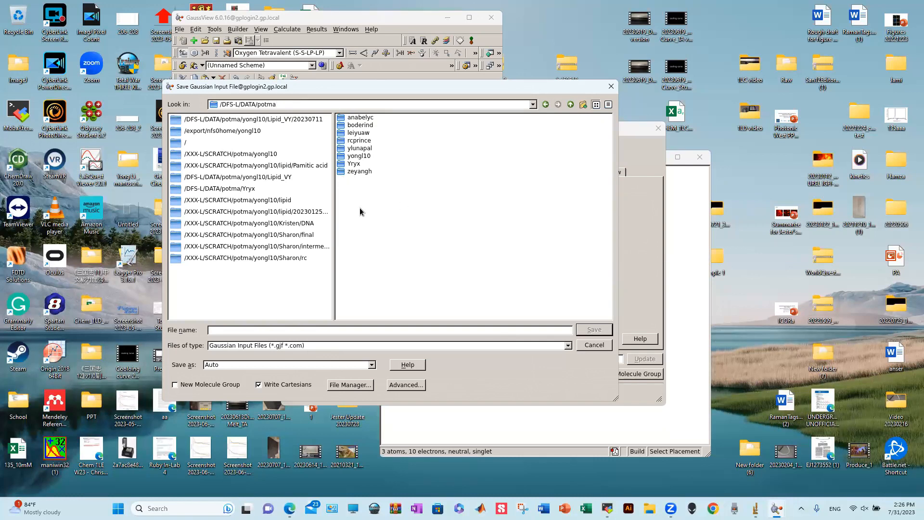
double_click(358, 118)
double_click(353, 119)
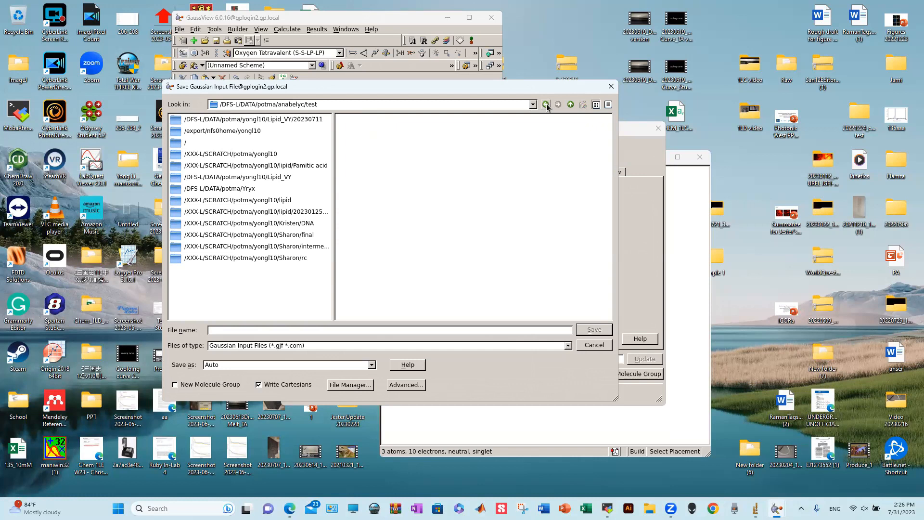
left_click(566, 104)
left_click(566, 104)
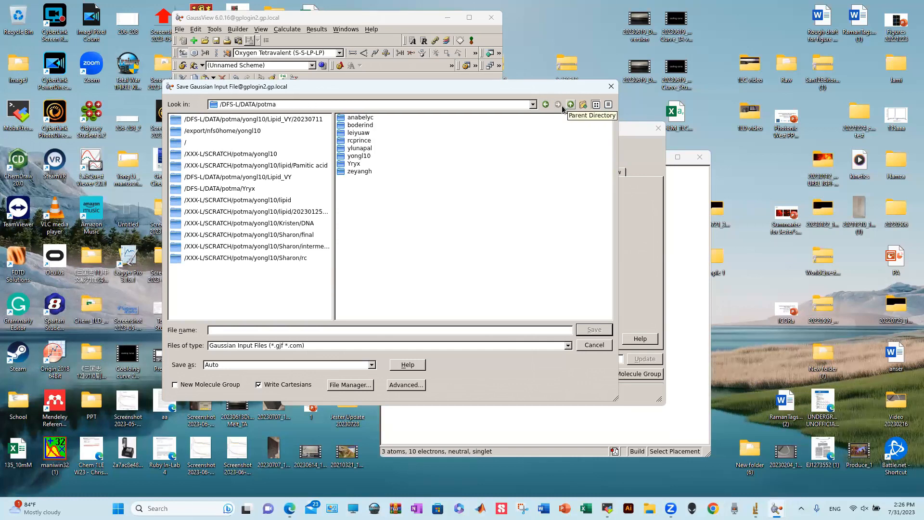
double_click(362, 157)
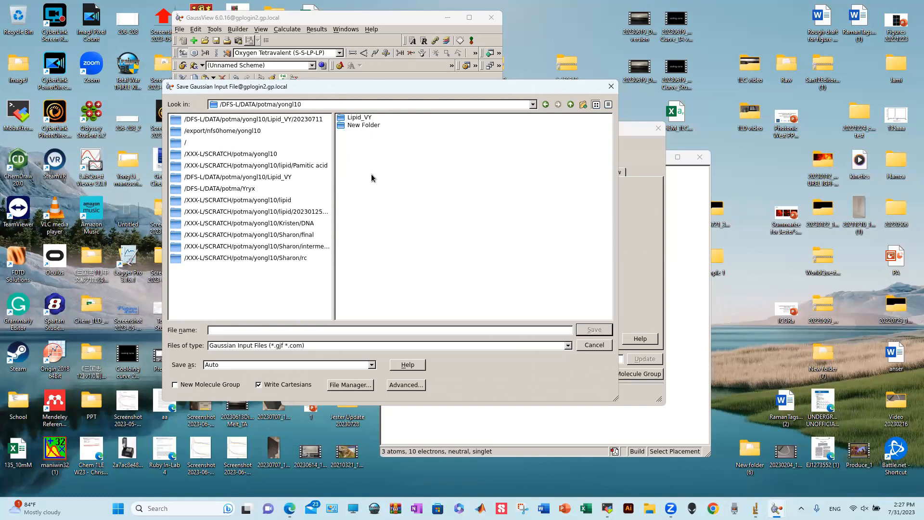
- Open the Lipid_VY folder in the save dialog
double_click(361, 119)
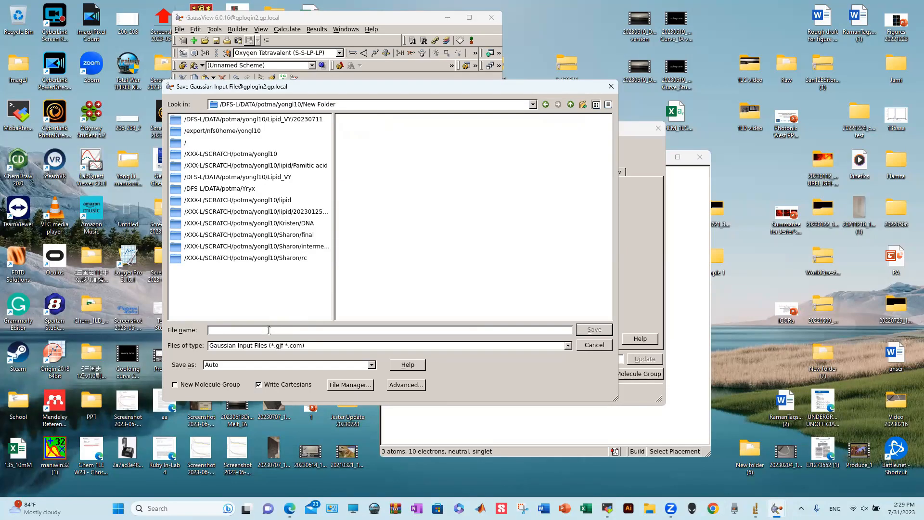
- Save the input as Water.gjf and confirm submitting it to Gaussian
type("Waterf")
left_click(589, 329)
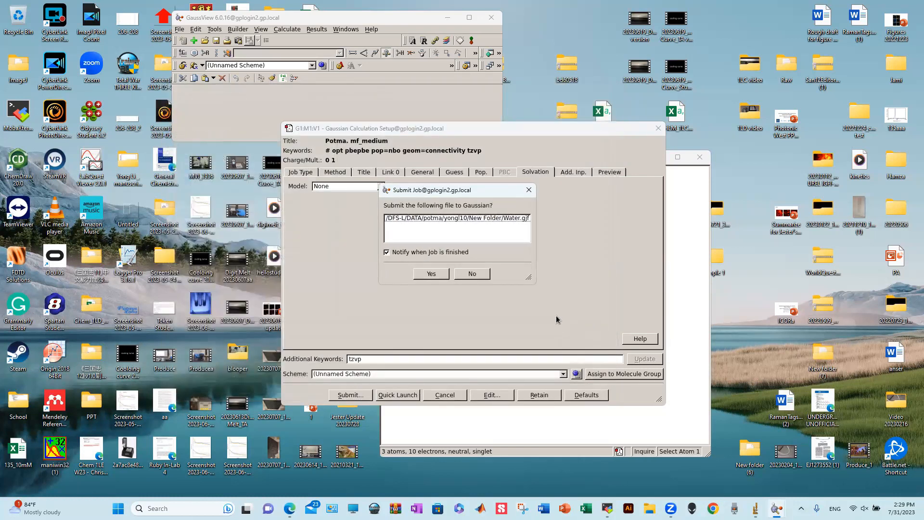
left_click(439, 277)
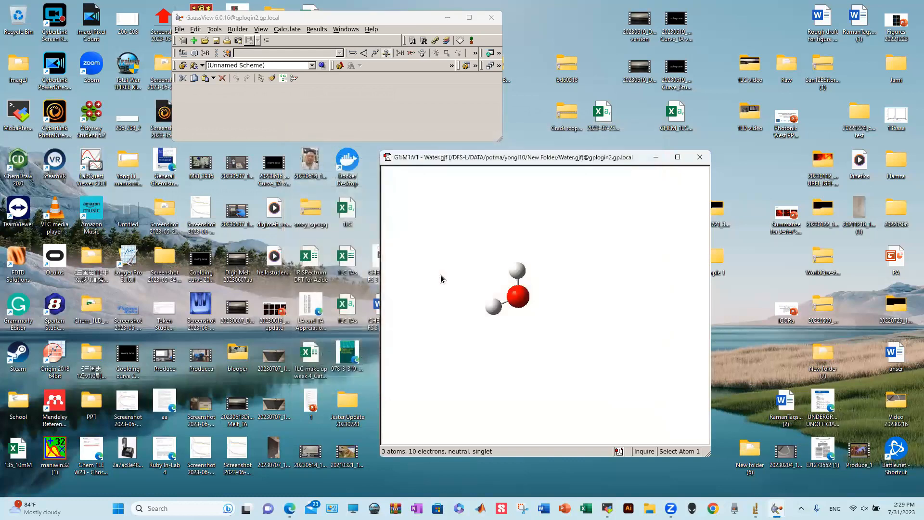
- Dismiss the Gaussian job notice and expand the Files of type list in the Open dialog
left_click(461, 250)
left_click(517, 288)
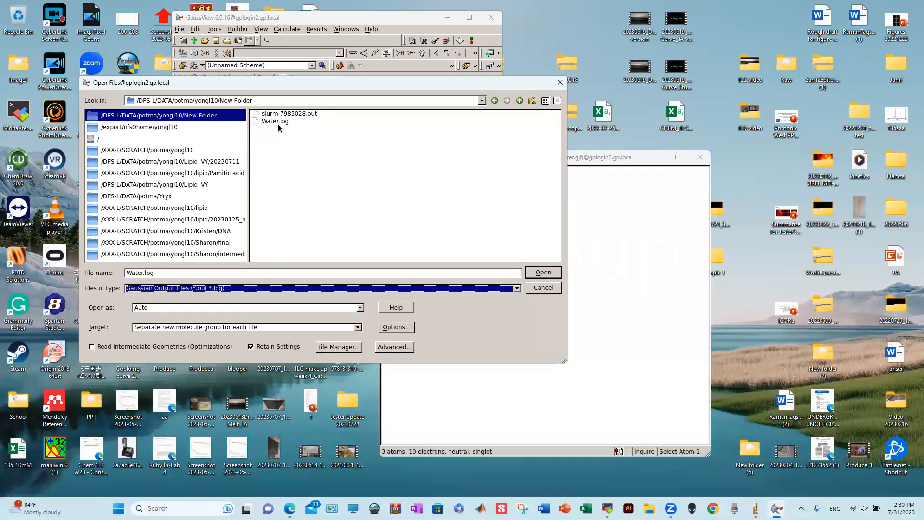
- Open Water.log, close the Water.gjf window, and rearrange the molecule and main windows
double_click(278, 124)
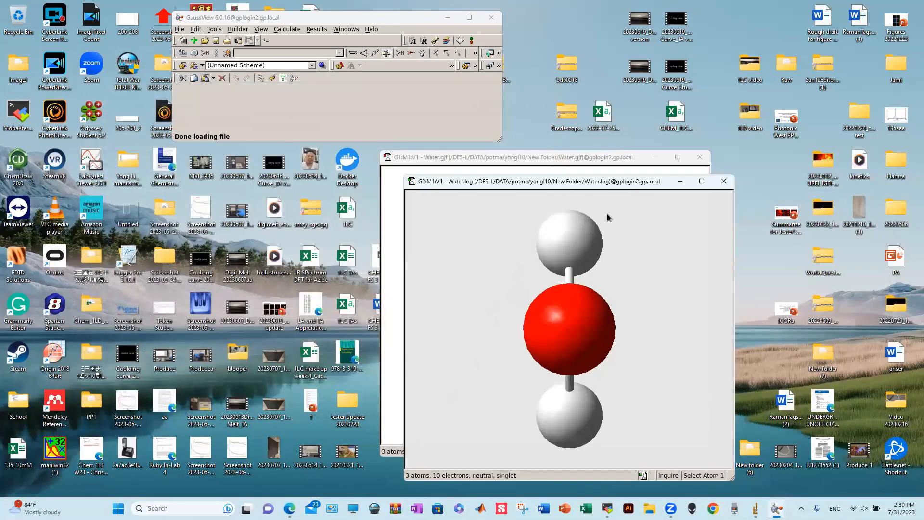
left_click(699, 159)
left_click_drag(615, 265, 674, 261)
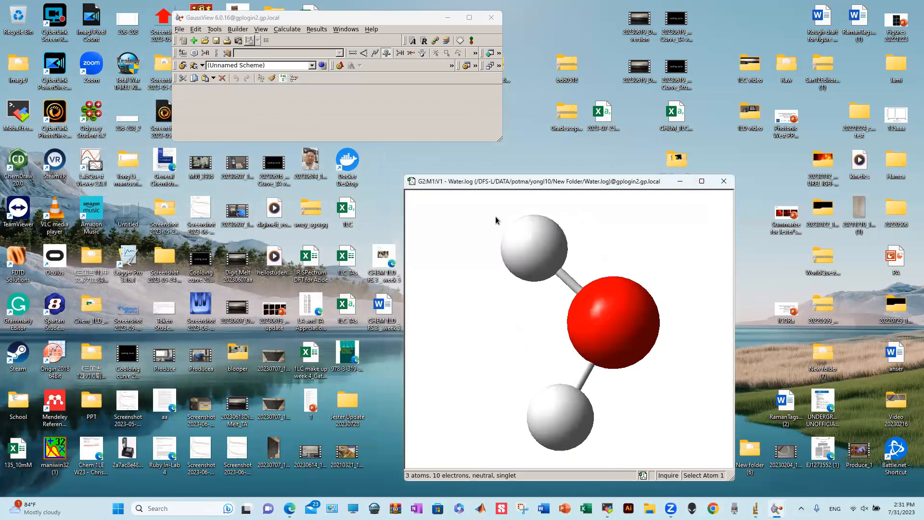
left_click_drag(525, 182, 542, 163)
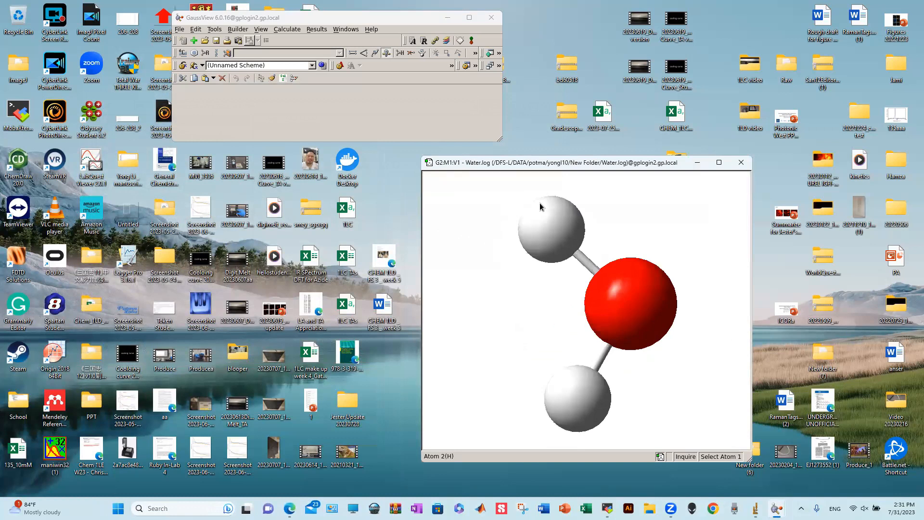
left_click(217, 19)
mouse_move(216, 21)
left_mouse_down()
mouse_move(244, 18)
mouse_move(218, 38)
left_mouse_up()
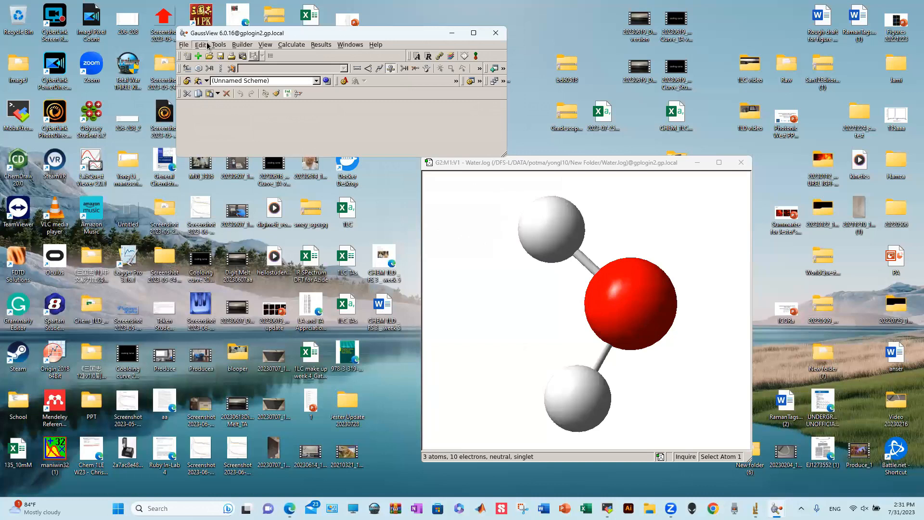
- Enable point group symmetry for the Water.log molecule and constrain it to the C2v subgroup
left_click(208, 45)
mouse_move(218, 45)
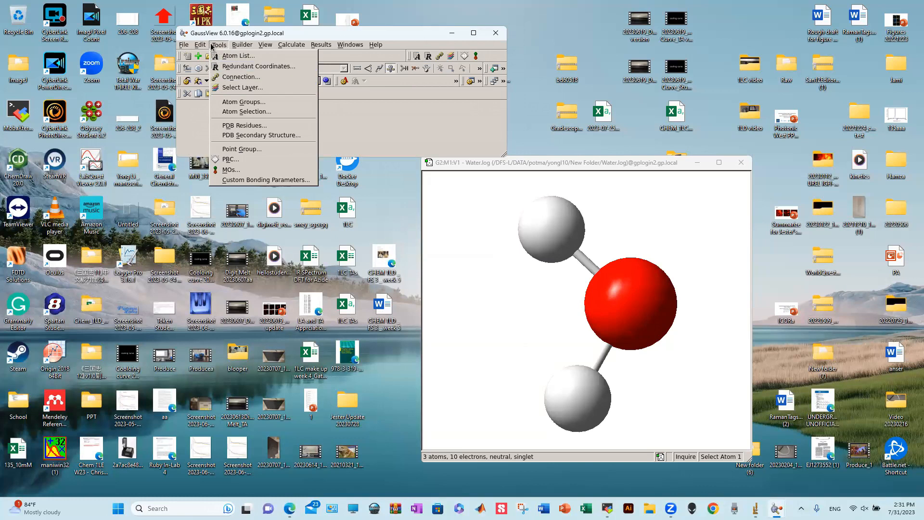
left_click(235, 149)
left_click_drag(537, 66, 255, 168)
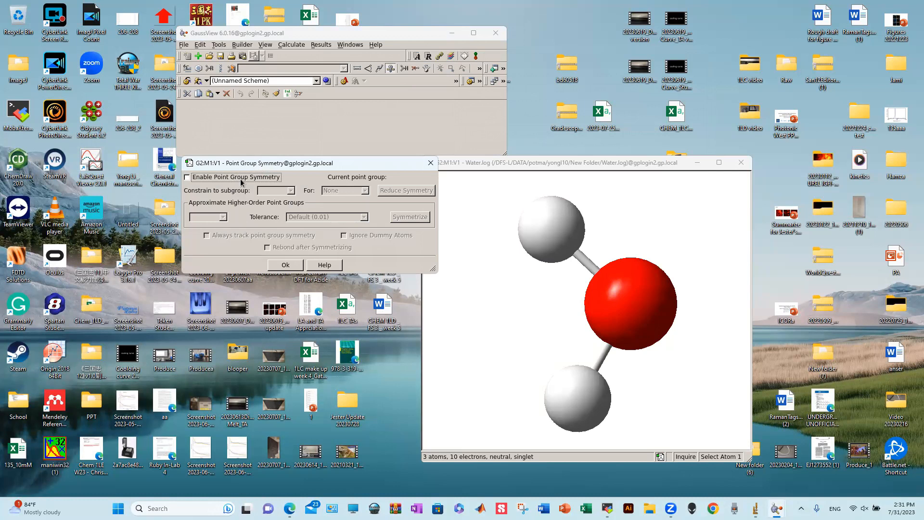
left_click(240, 178)
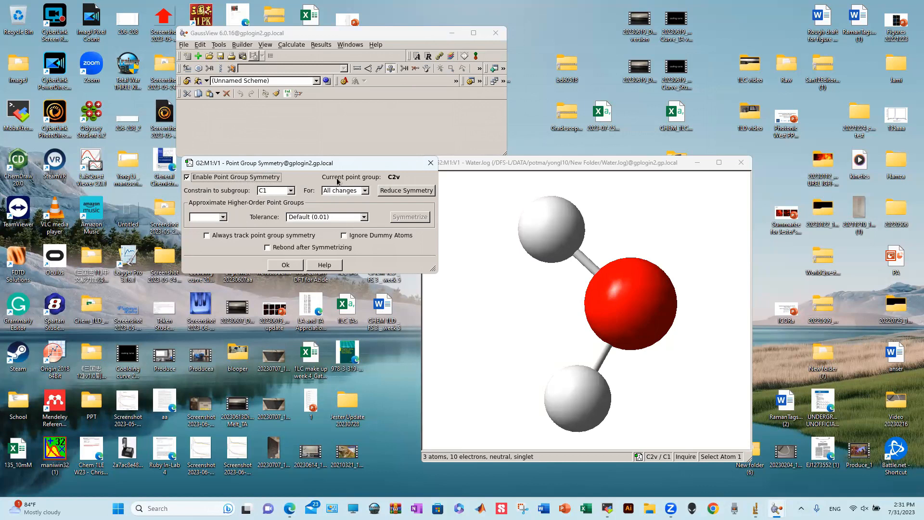
mouse_move(608, 332)
left_mouse_down()
mouse_move(604, 313)
mouse_move(596, 322)
mouse_move(613, 325)
left_mouse_up()
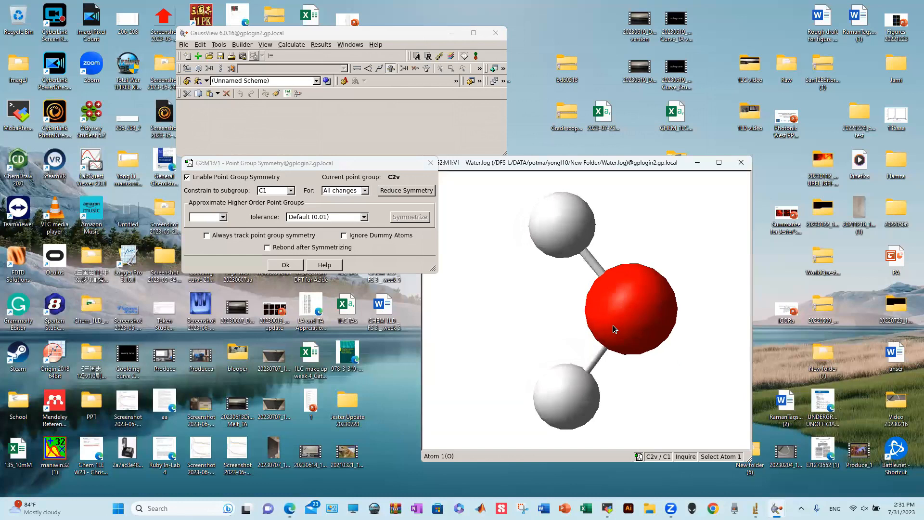
left_click(290, 191)
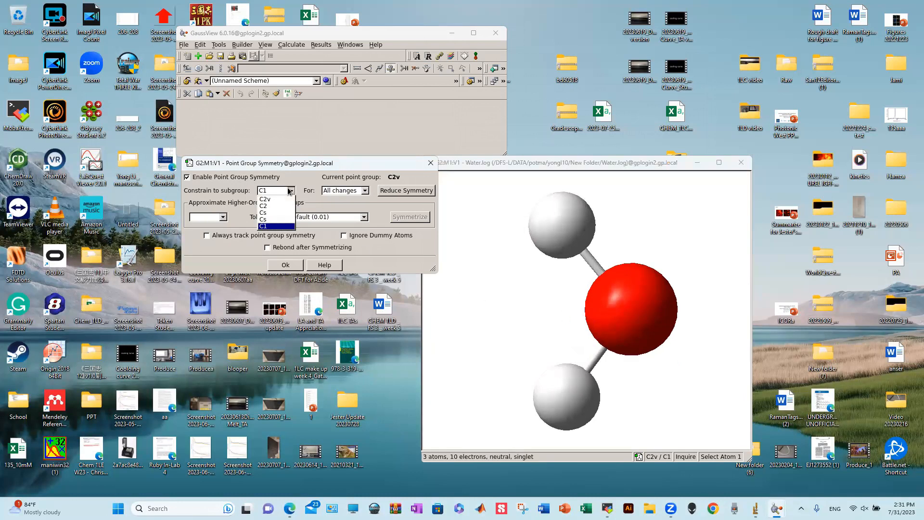
left_click(280, 200)
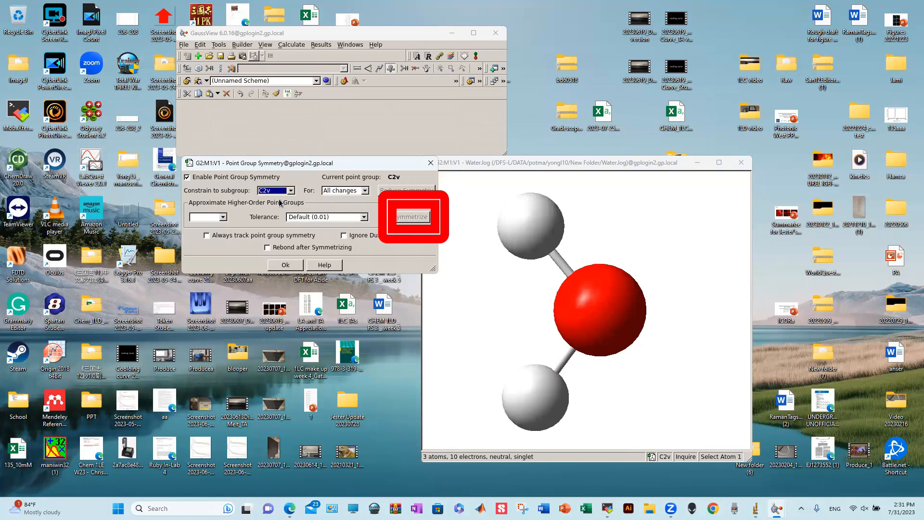
left_click(284, 264)
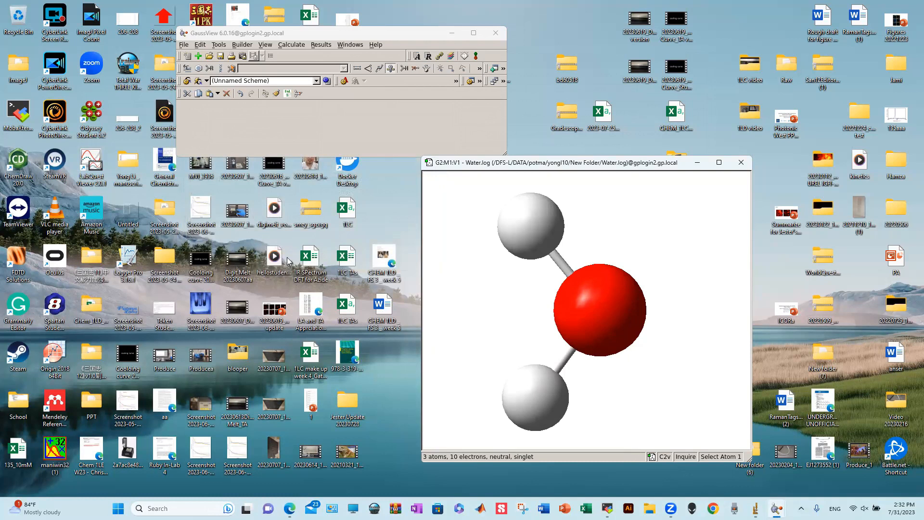
- Rotate the C2v water molecule slightly
mouse_move(503, 267)
left_mouse_down()
mouse_move(533, 265)
mouse_move(505, 270)
left_mouse_up()
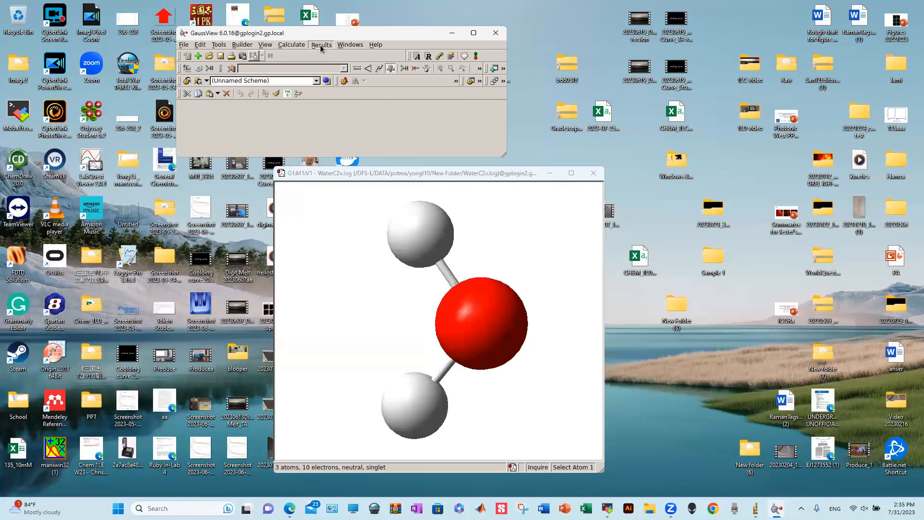
left_click(321, 44)
left_click(332, 55)
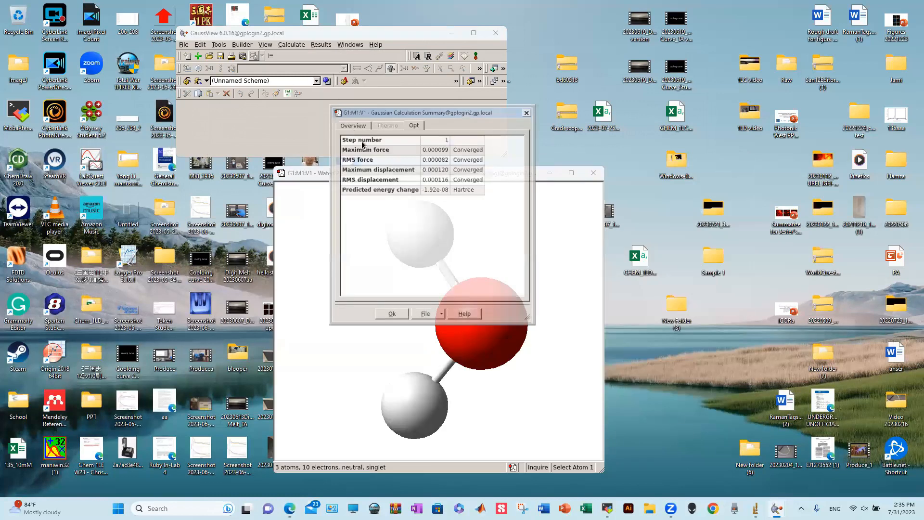
left_click(435, 112)
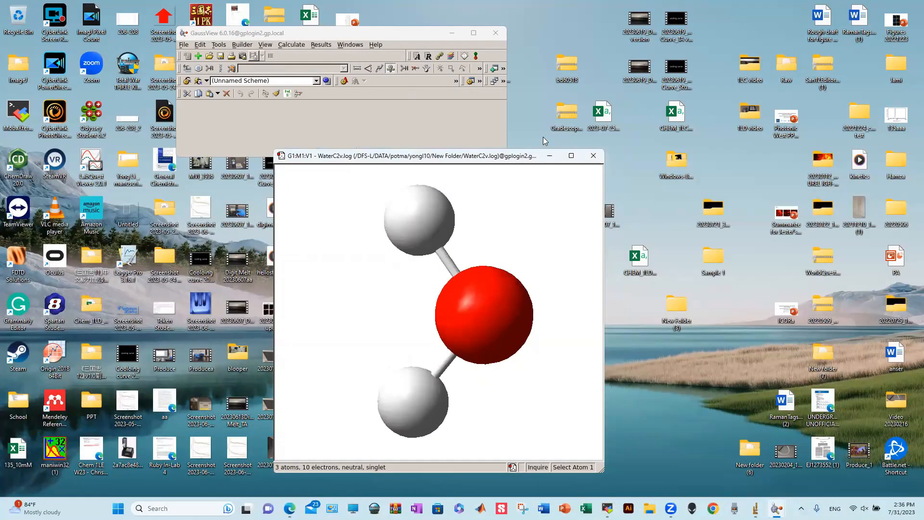
- Open Gaussian Calculation Setup and change the job type to Frequency
left_click_drag(414, 155, 541, 145)
left_click(291, 44)
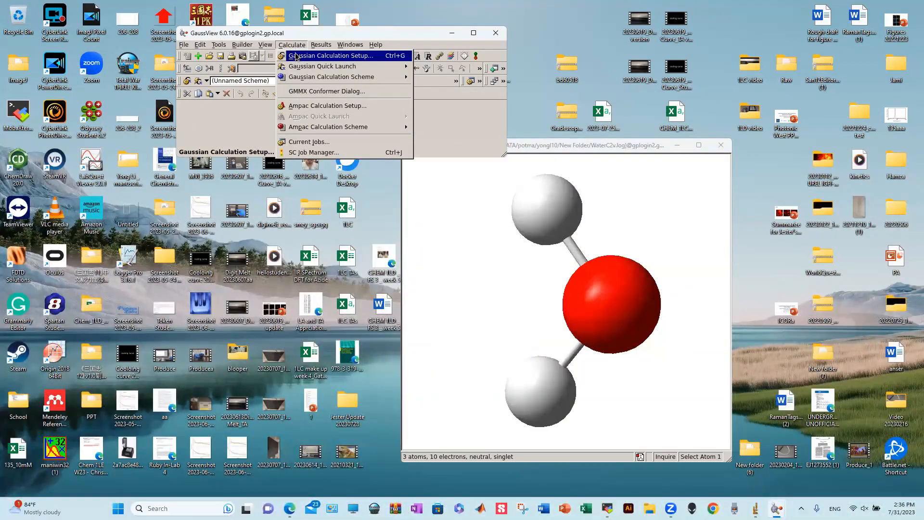
left_click(296, 56)
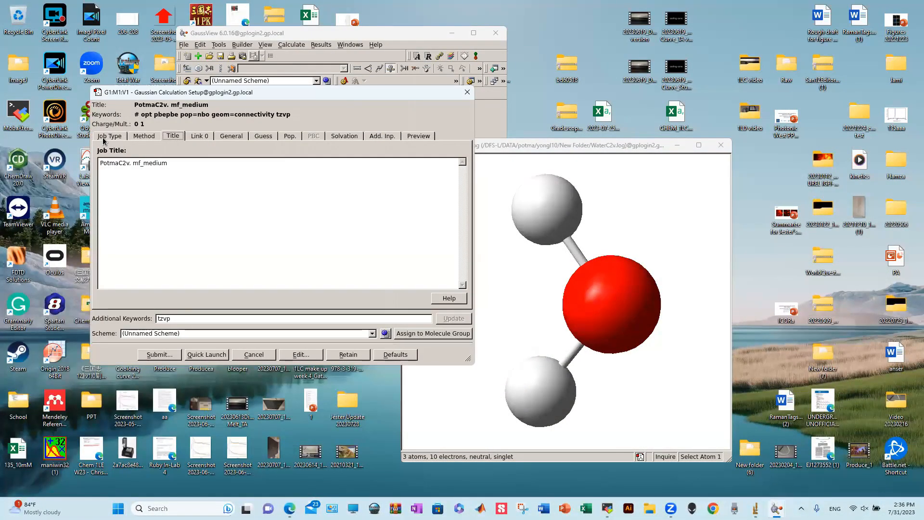
left_click(109, 136)
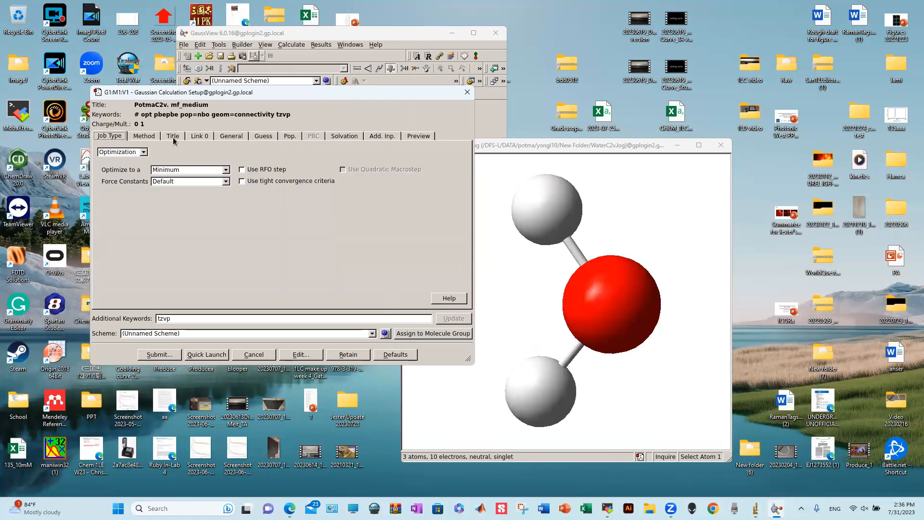
left_click(121, 153)
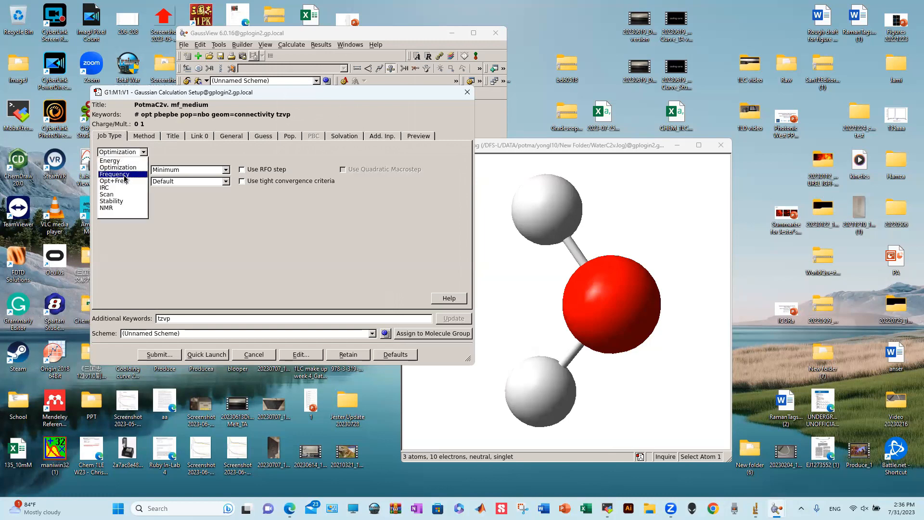
left_click(124, 175)
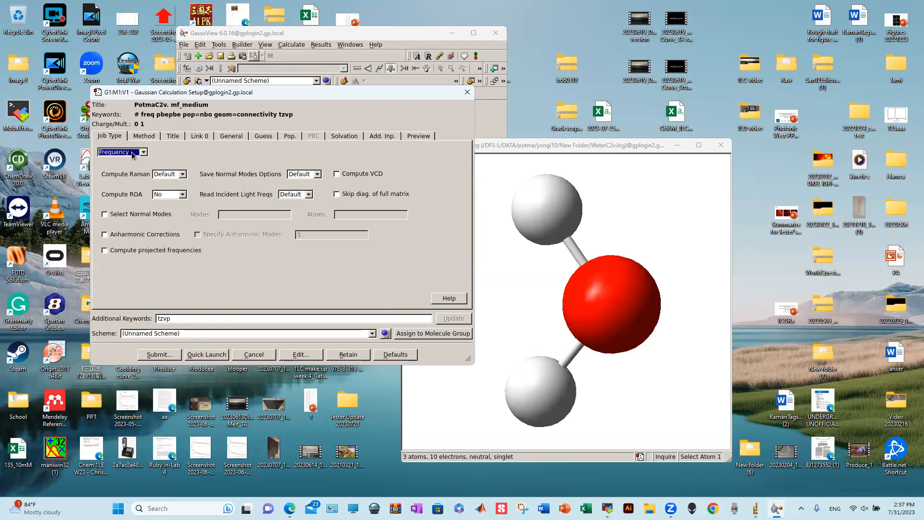
left_click(133, 152)
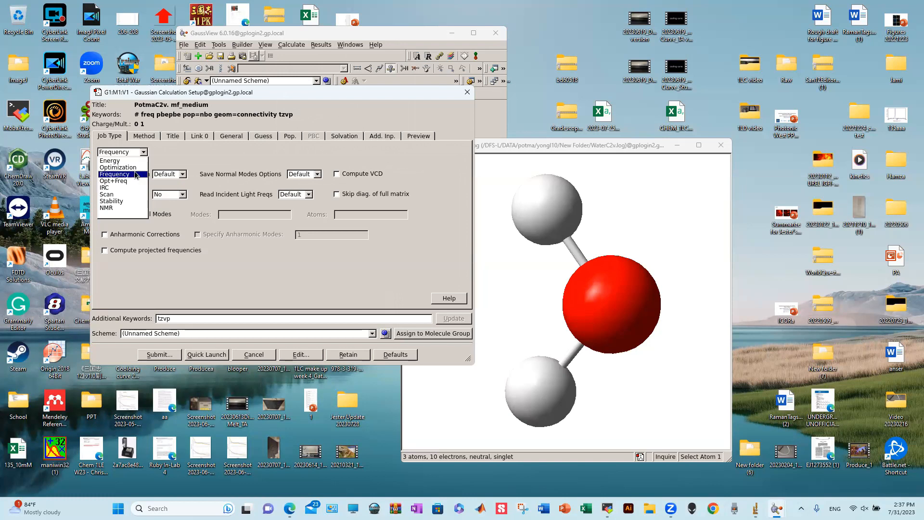
left_click(137, 174)
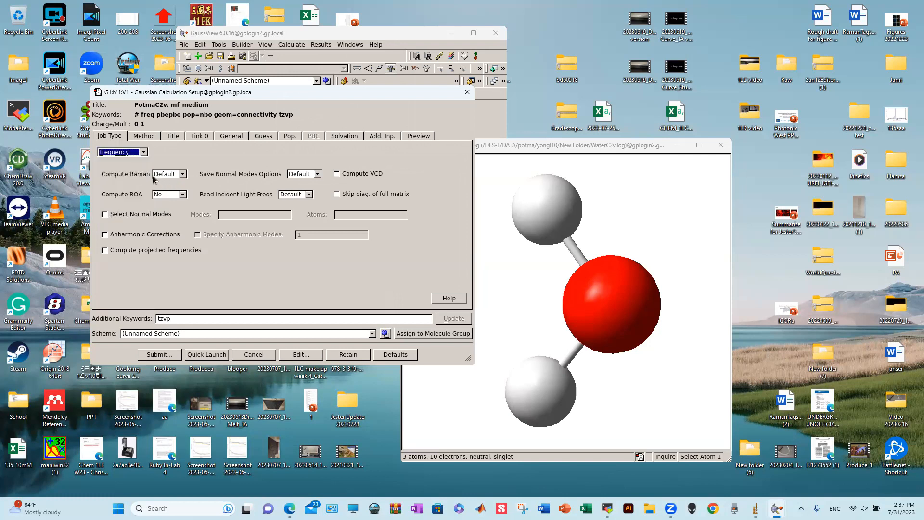
- Set Compute Raman to Yes so the route reads freq=raman, and place the cursor in the title
left_click(179, 176)
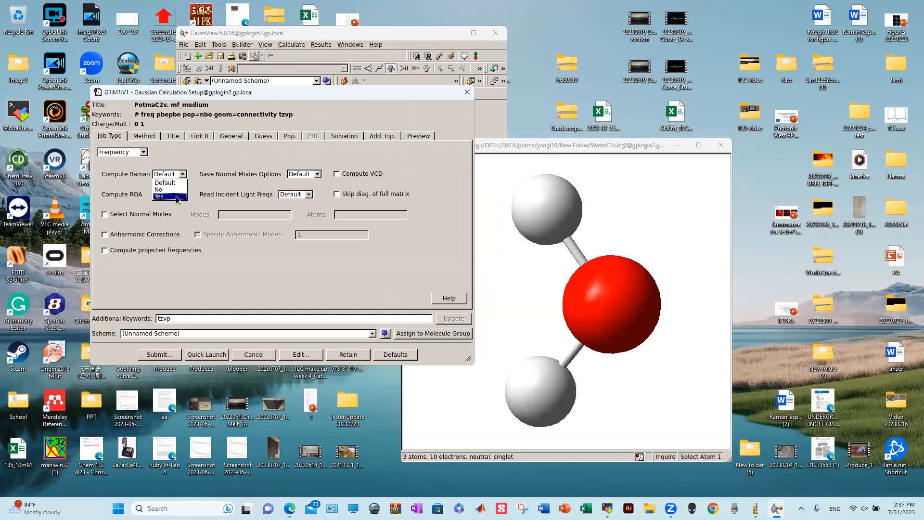
left_click(177, 196)
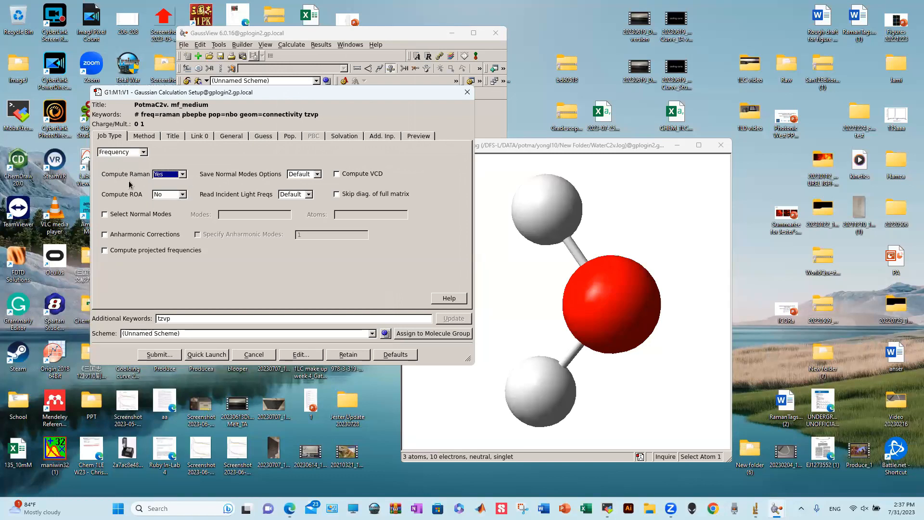
left_click(142, 136)
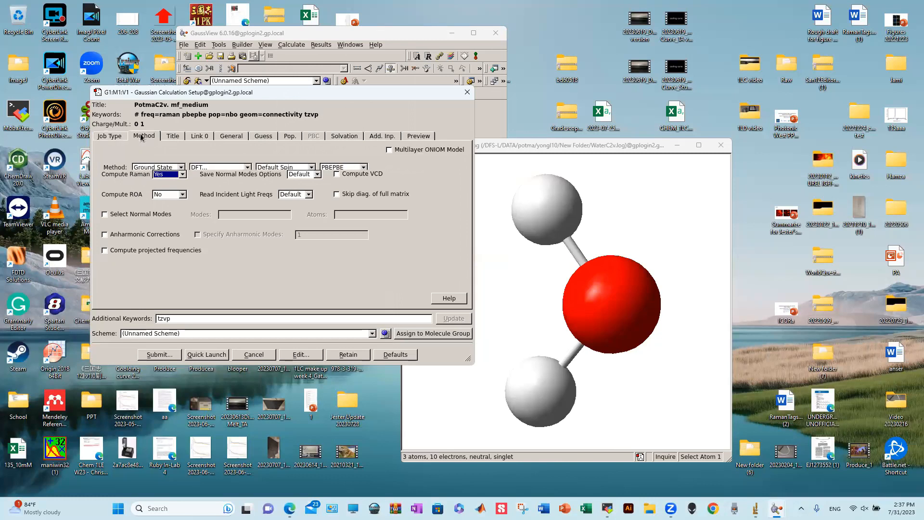
left_click(168, 138)
left_click(129, 166)
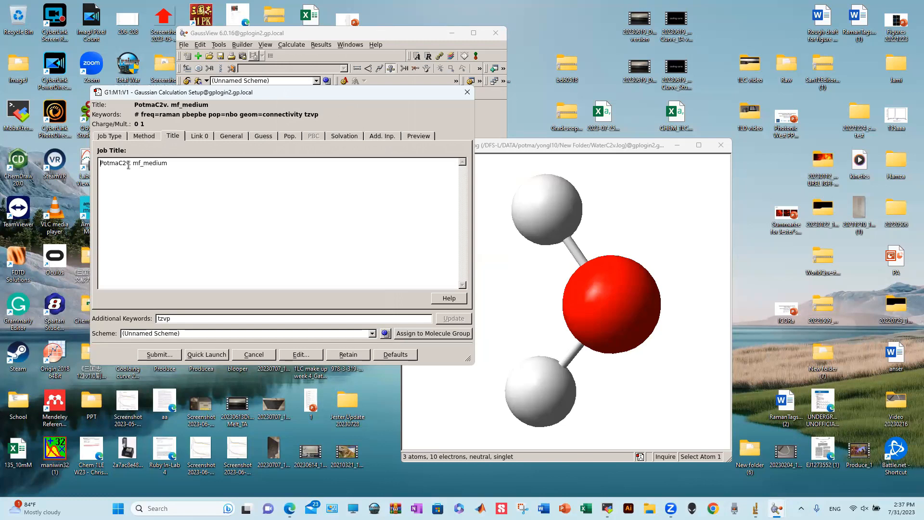
- Append 'fq' to the job title and start submitting the job
type("fq")
left_click(160, 359)
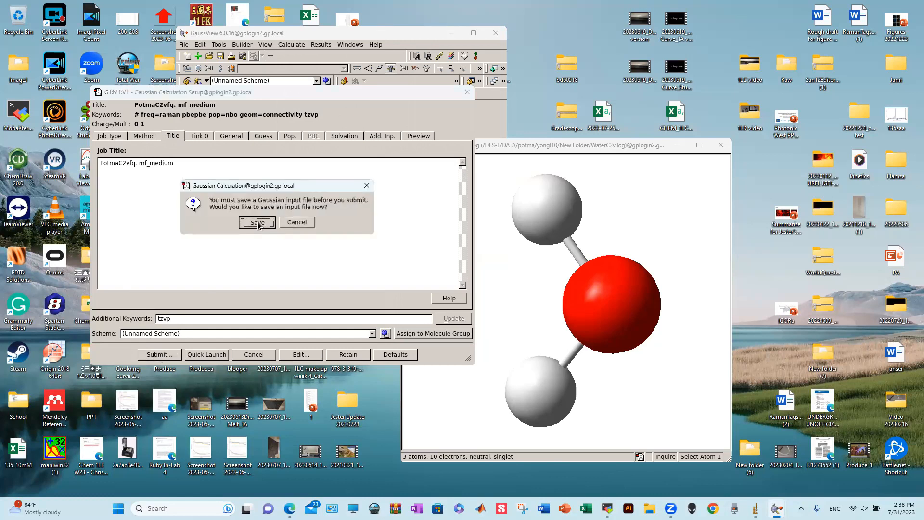
left_click(257, 223)
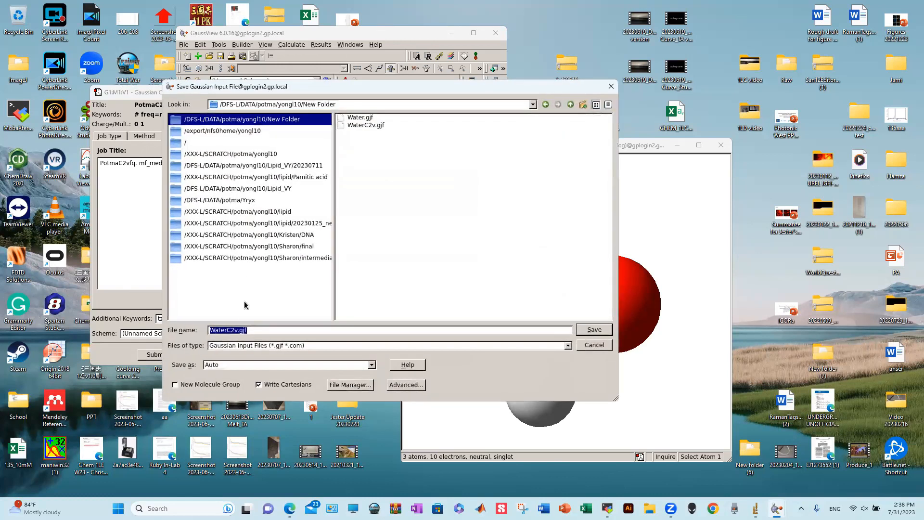
- Save the input as WaterC2vfq.gjf and confirm the Gaussian submission
left_click(236, 329)
type("fq")
left_click(594, 330)
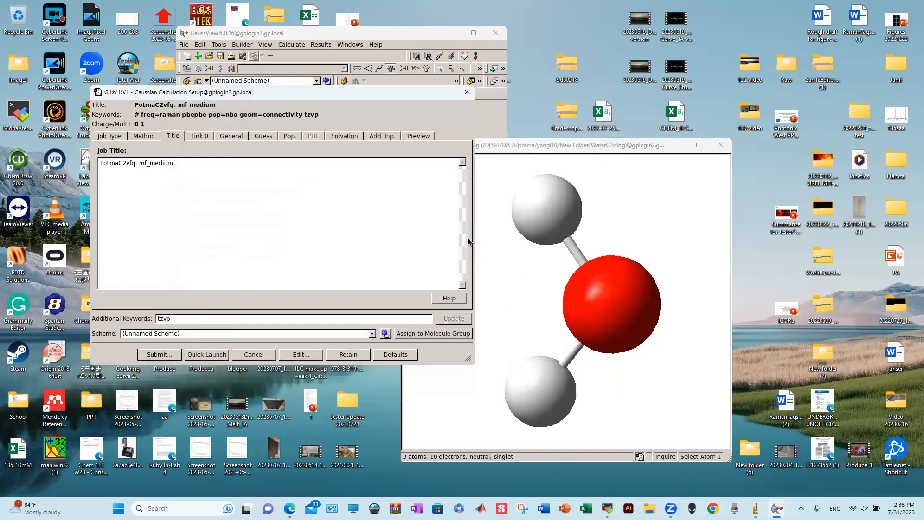
left_click(431, 274)
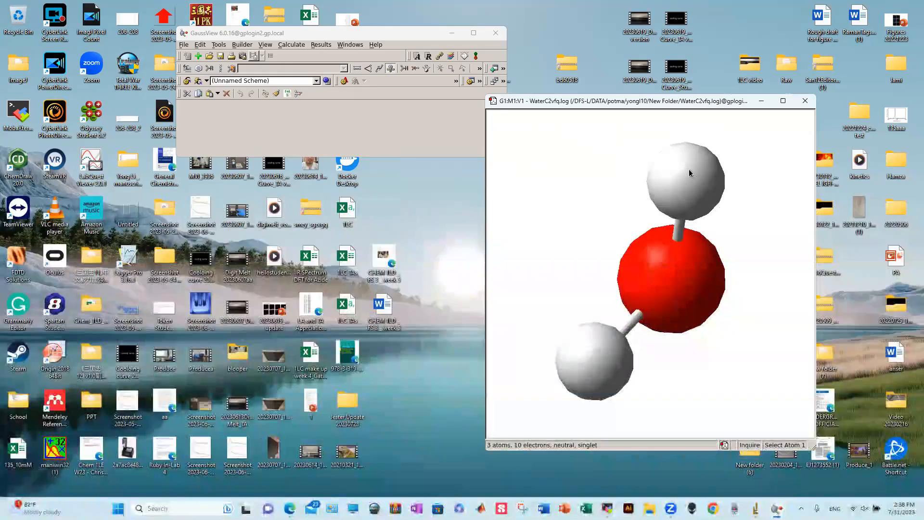
- Turn the WaterC2vfq water molecule and open the Results menu
left_click_drag(689, 168, 660, 146)
left_click(320, 45)
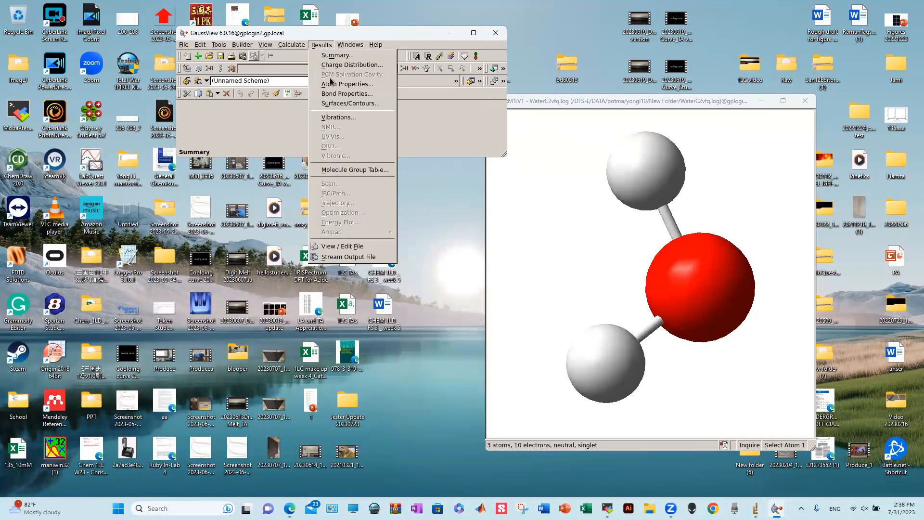
- Open the Vibrations dialog for water's three modes, then its Vibrational Spectra plot window
left_click(334, 118)
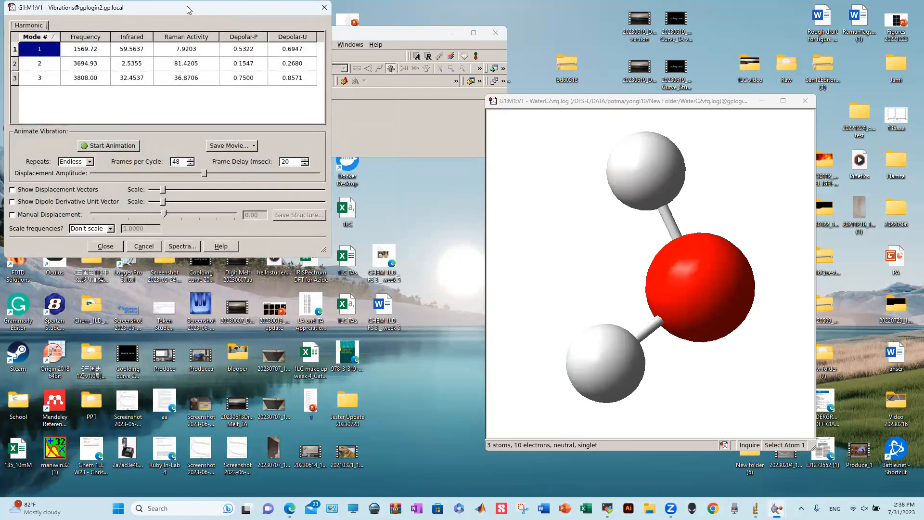
left_click_drag(187, 10, 237, 31)
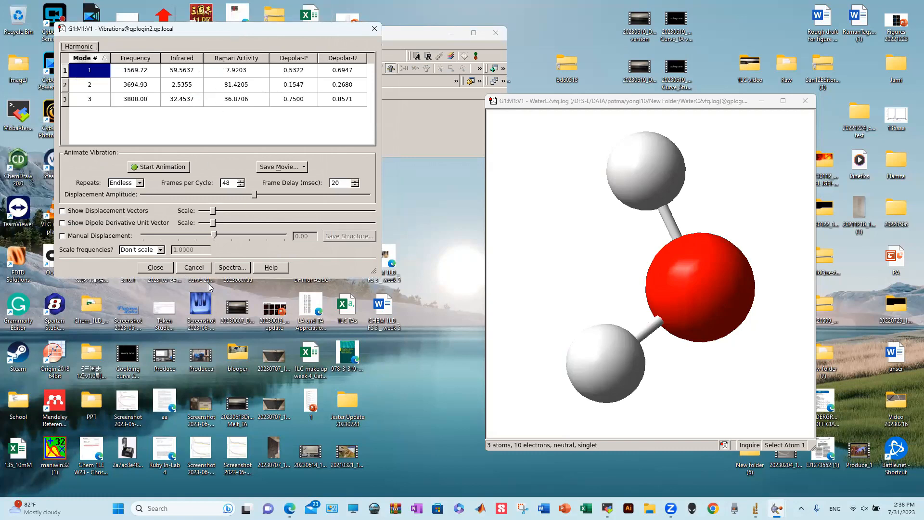
left_click(232, 269)
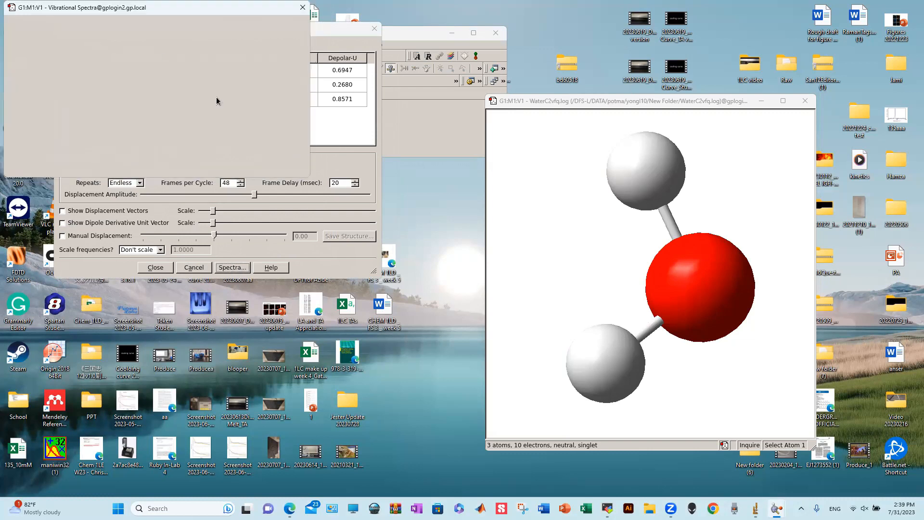
left_click_drag(205, 10, 313, 38)
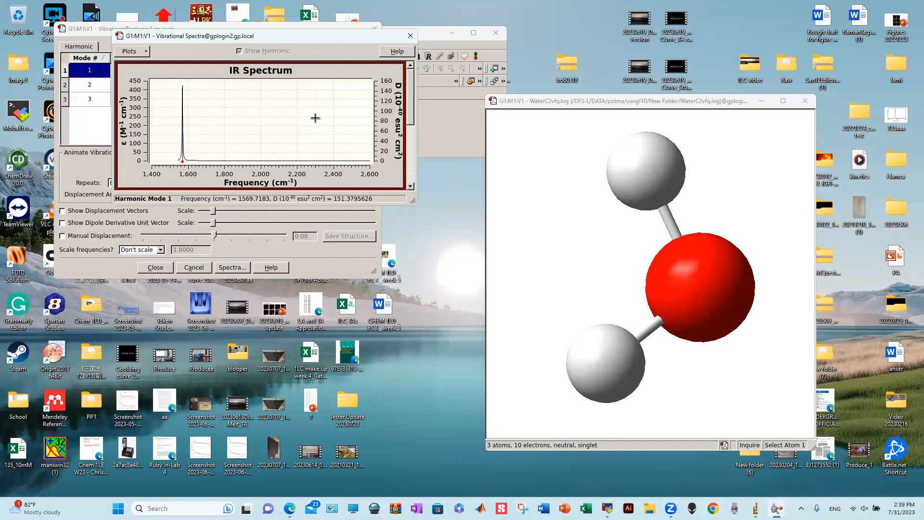
- Scroll to the Raman plot and back, then open the IR plot's Properties
scroll(316, 116, "down", 2)
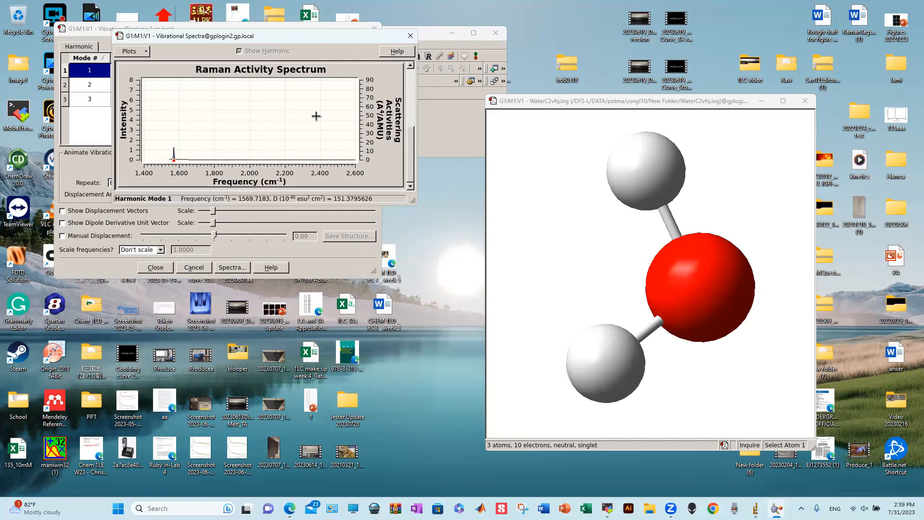
scroll(318, 115, "up", 3)
right_click(283, 106)
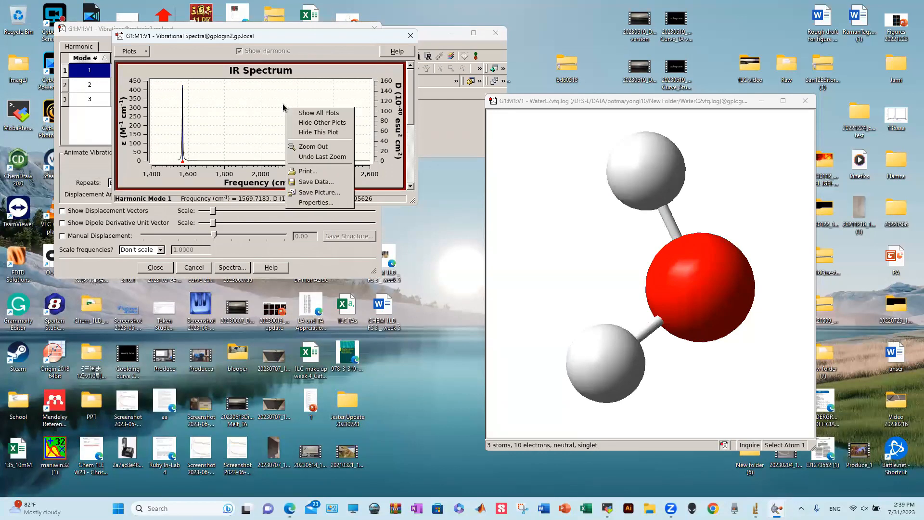
left_click(315, 202)
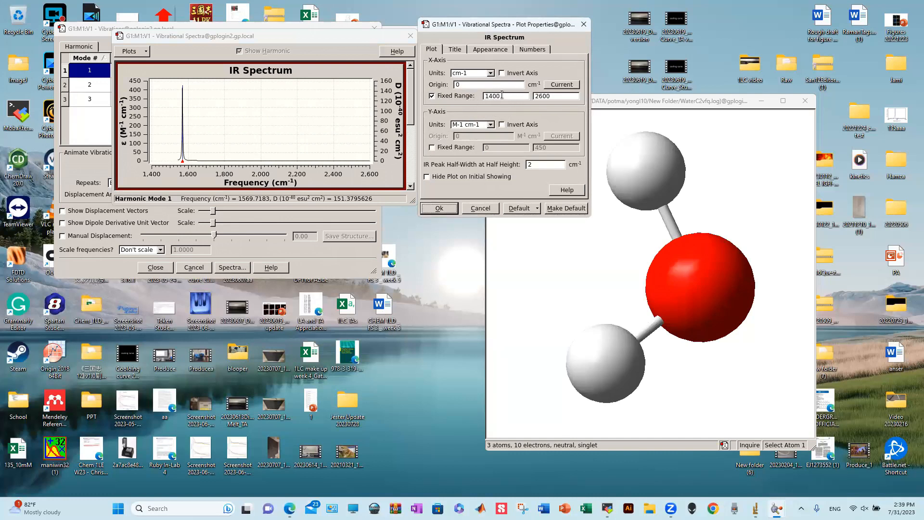
- Set the IR plot's X-axis fixed range to 300–3400 cm⁻¹ and make it the default
left_click(584, 24)
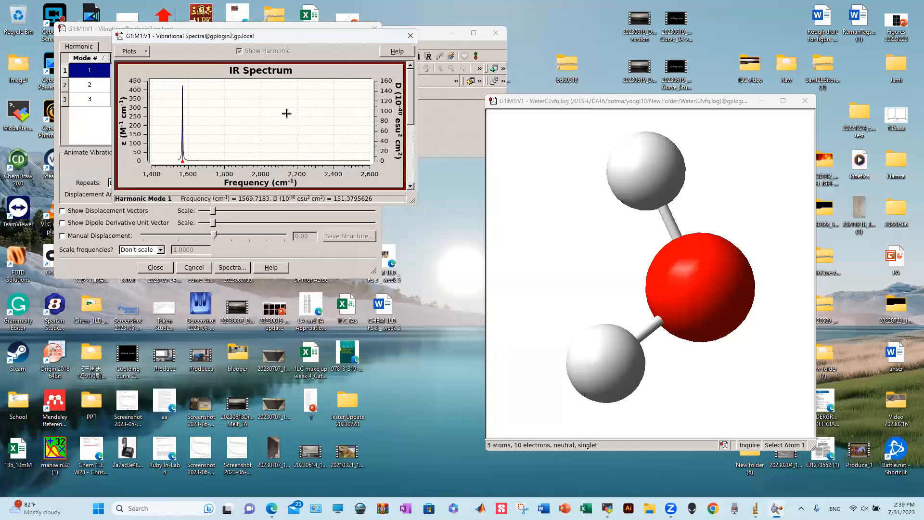
right_click(273, 103)
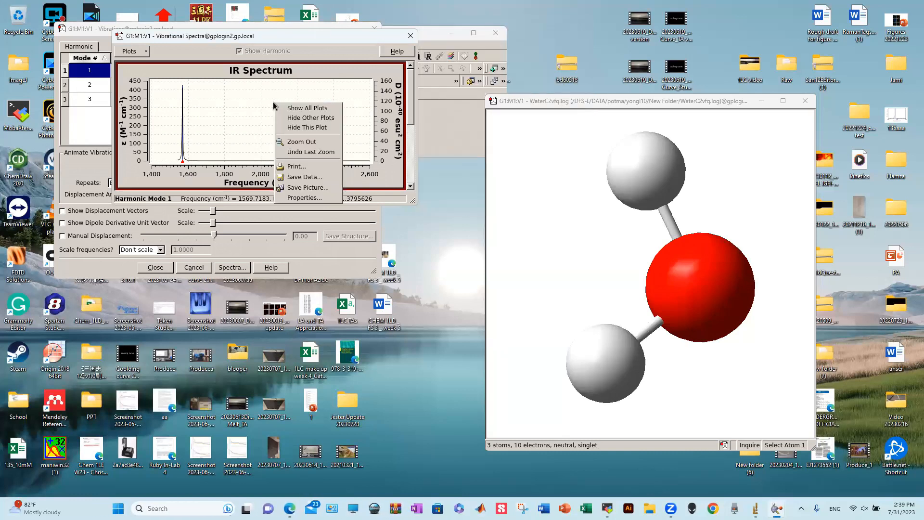
left_click(308, 198)
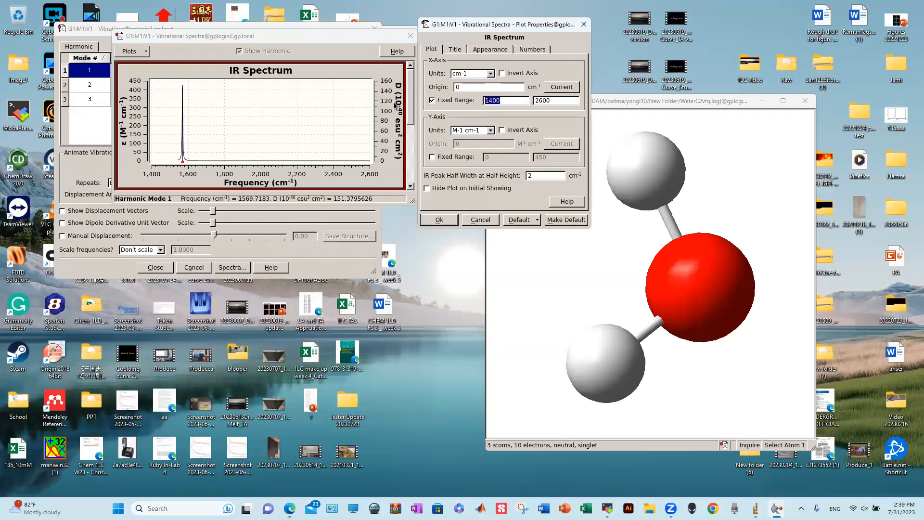
type("300")
key("Tab")
type("3400")
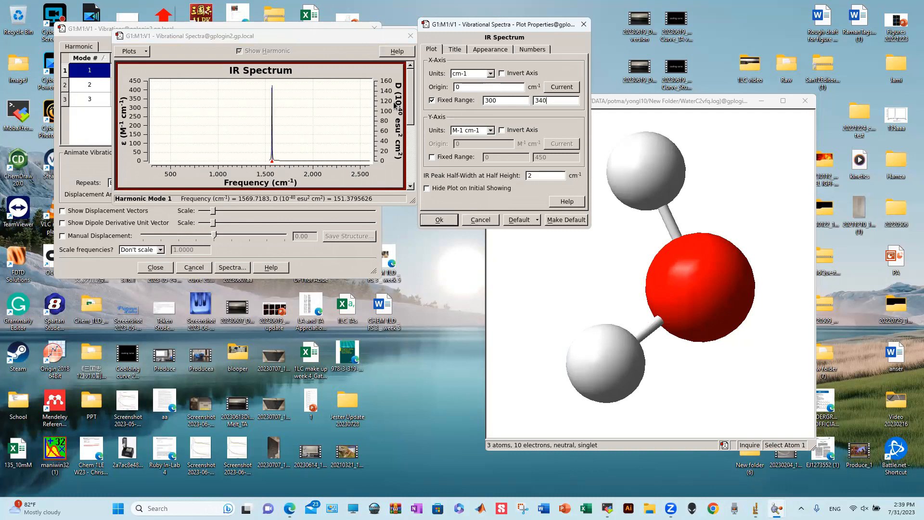
key("Tab")
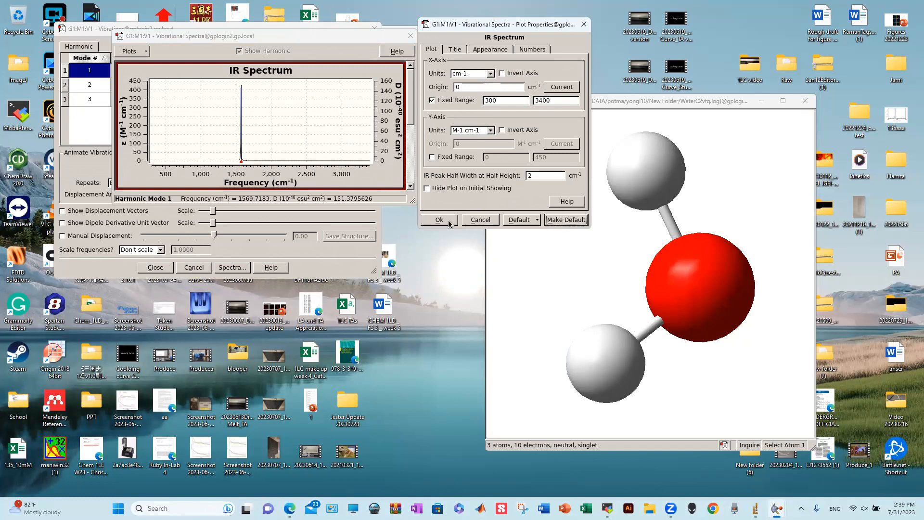
left_click(563, 220)
- Set the Raman plot's X-axis fixed range to 300–3400 cm⁻¹
scroll(320, 103, "down", 2)
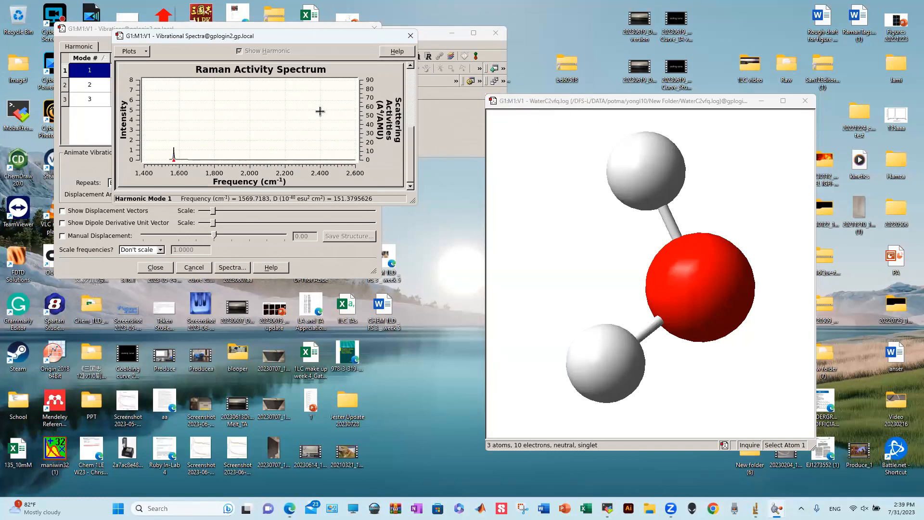
right_click(321, 113)
left_click(351, 209)
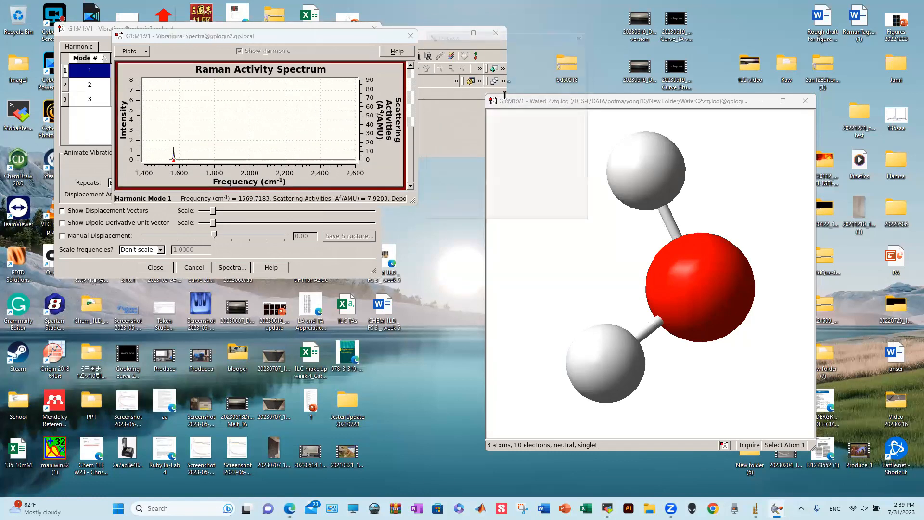
left_click_drag(496, 101, 477, 101)
type("300")
key("Tab")
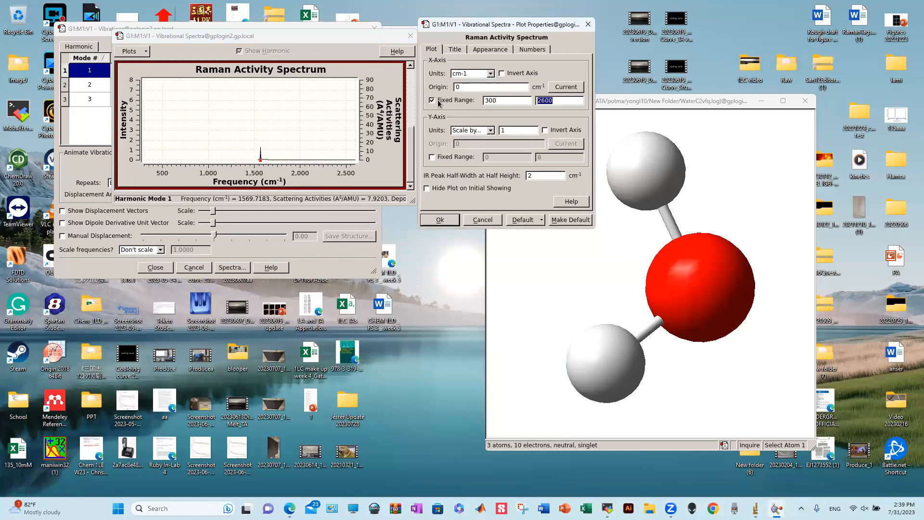
type("3400")
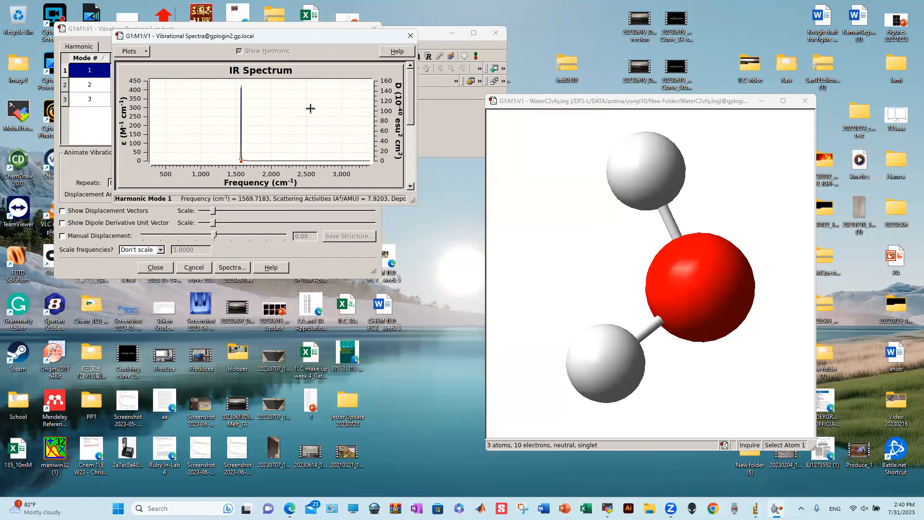
right_click(310, 108)
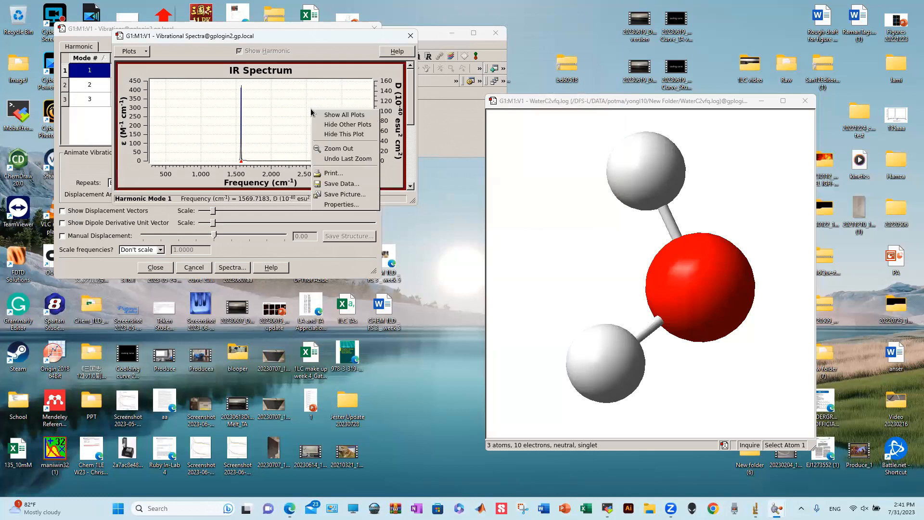
left_click(350, 186)
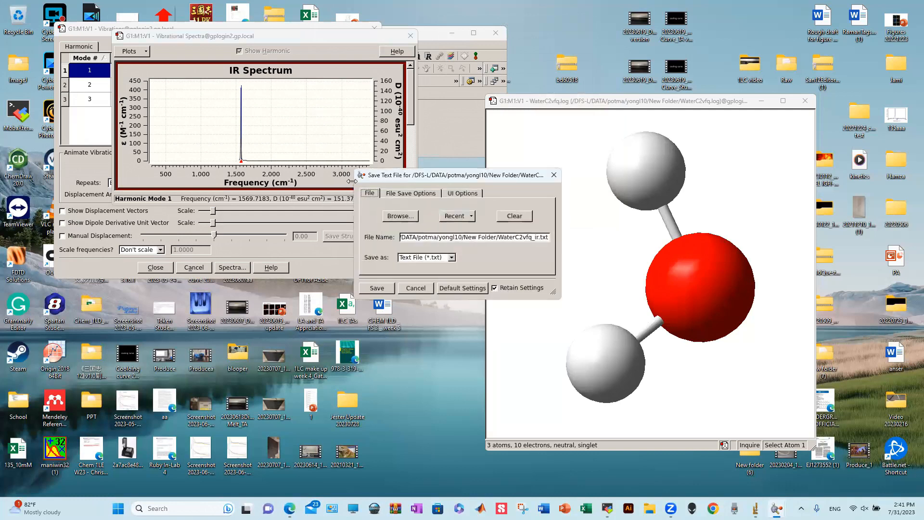
left_click(395, 220)
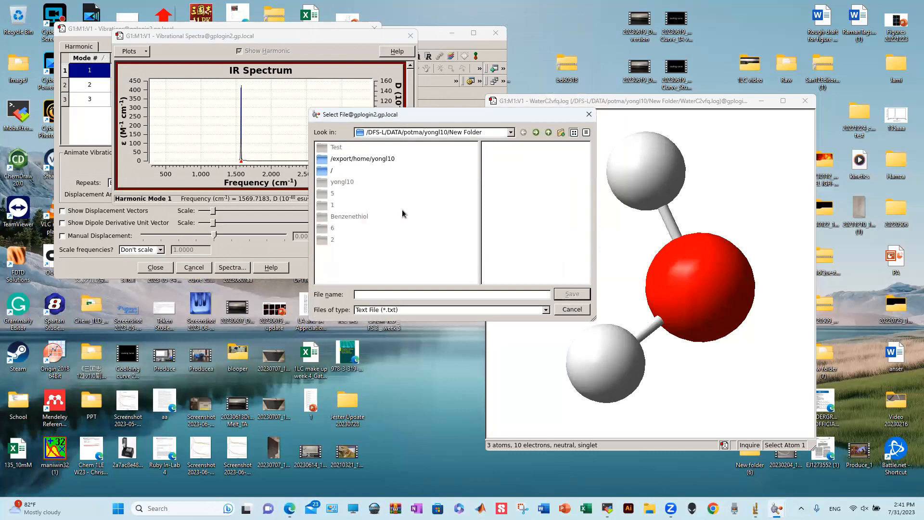
left_click_drag(489, 115, 397, 91)
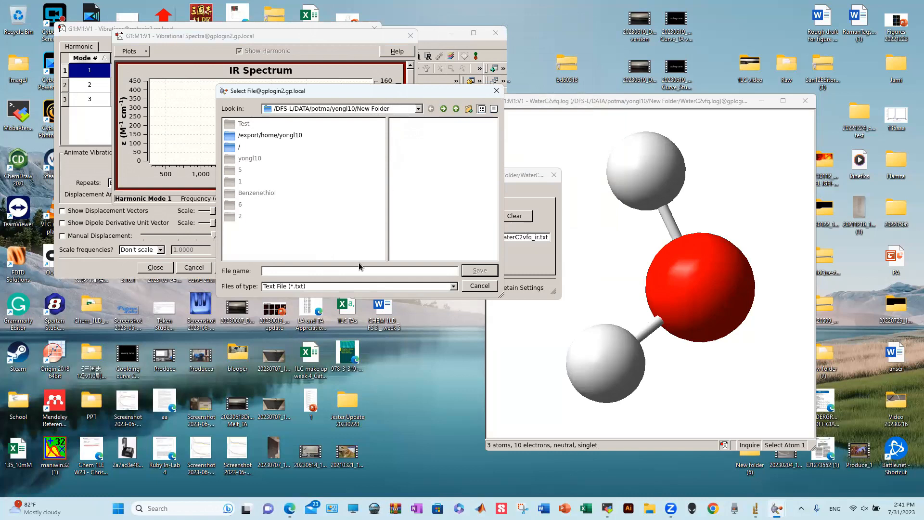
type("IR")
key("BackSpace")
key("BackSpace")
type("Water_R")
left_click(497, 91)
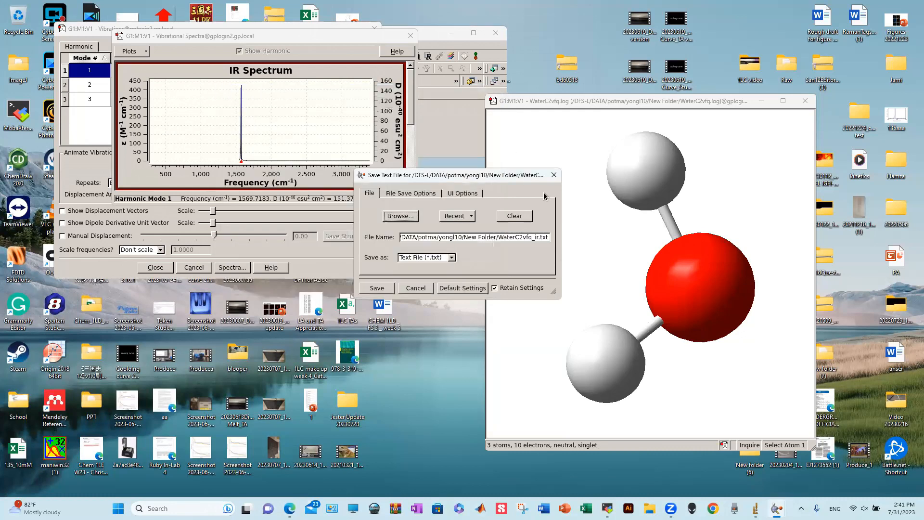
left_click(554, 175)
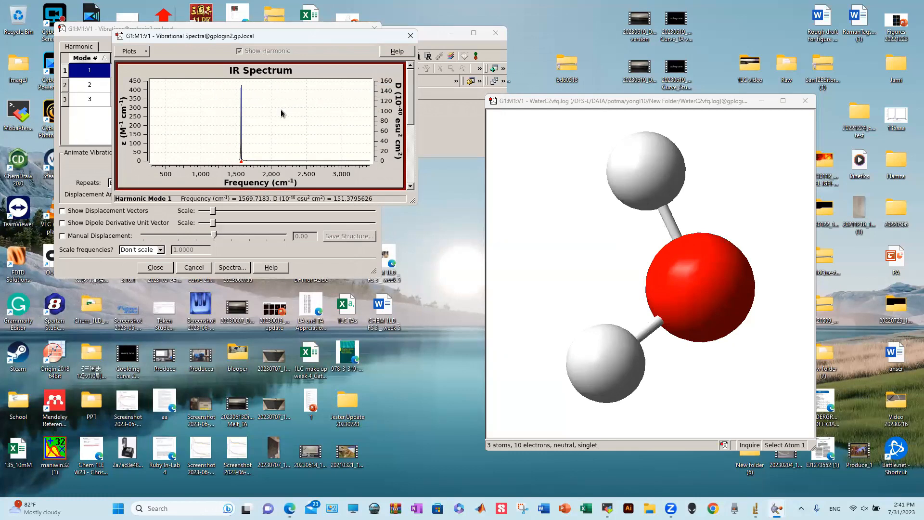
- Save the IR spectrum data as WaterIR.txt
right_click(281, 111)
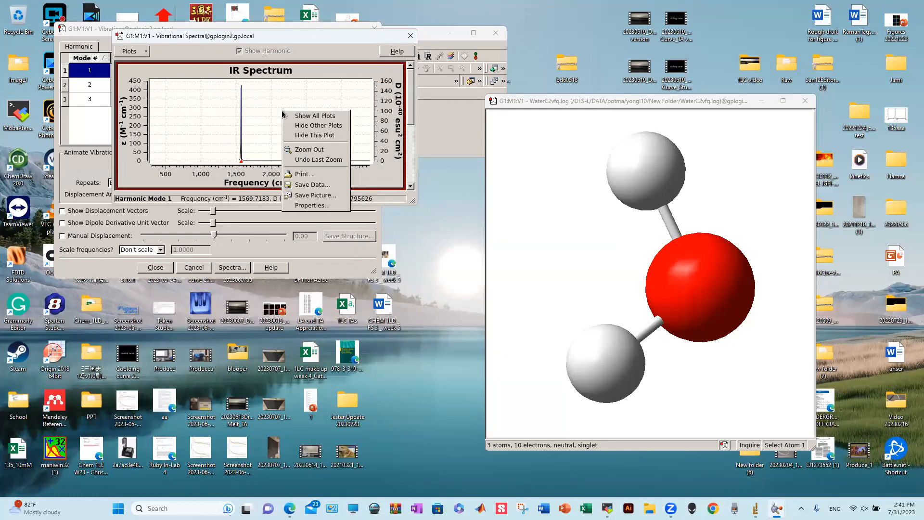
left_click(312, 185)
left_click(413, 220)
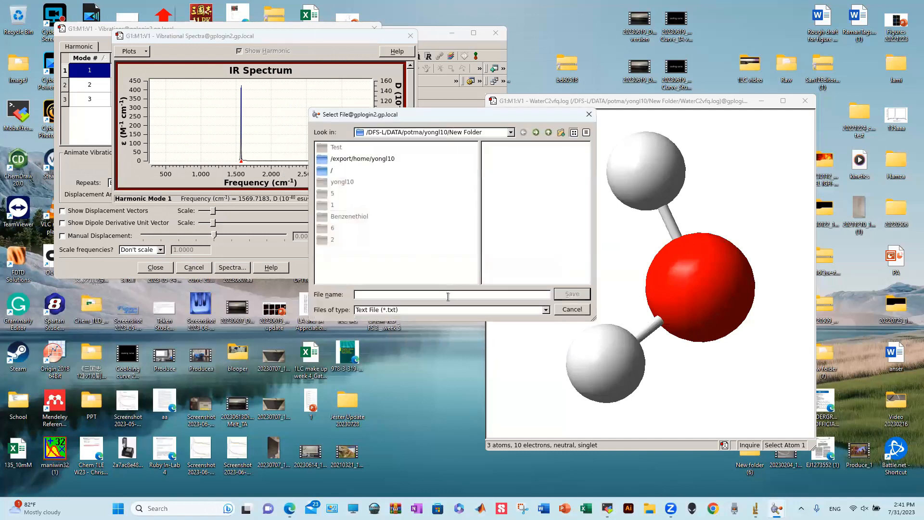
type("IR")
key("Home")
type("Water")
key("Return")
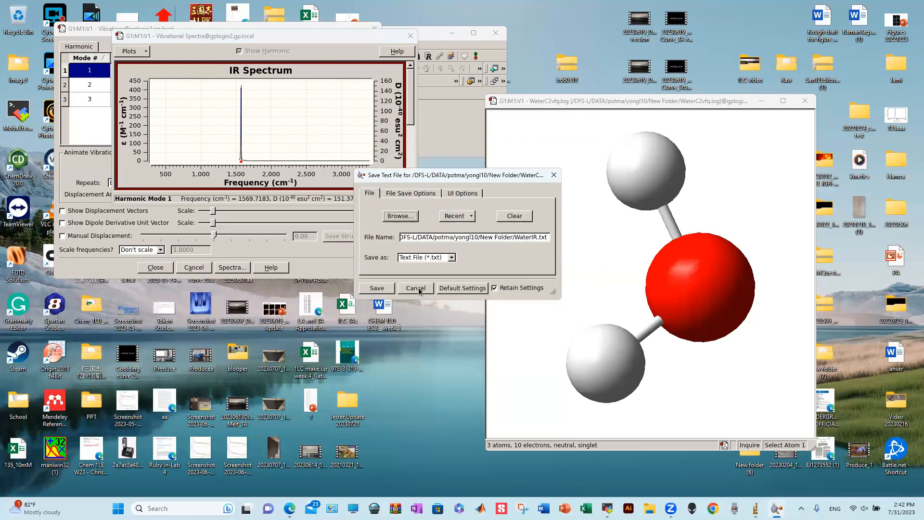
left_click(372, 290)
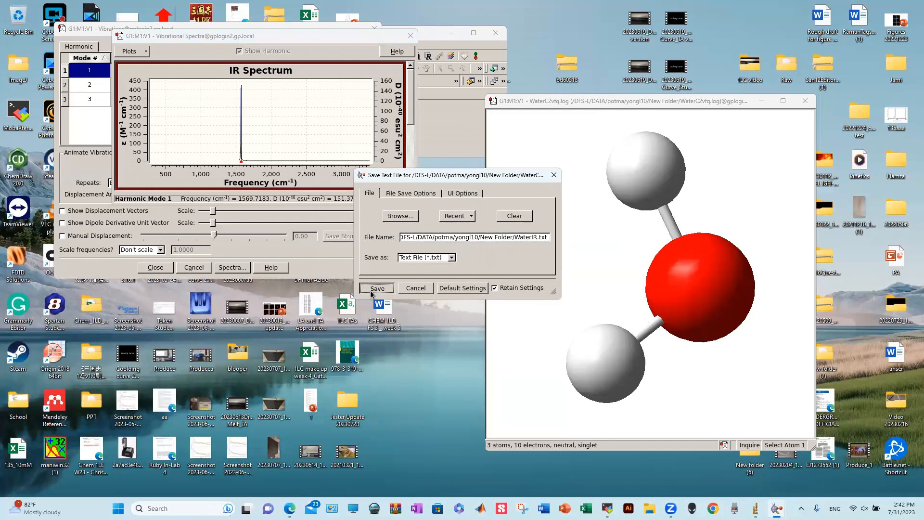
left_click(372, 291)
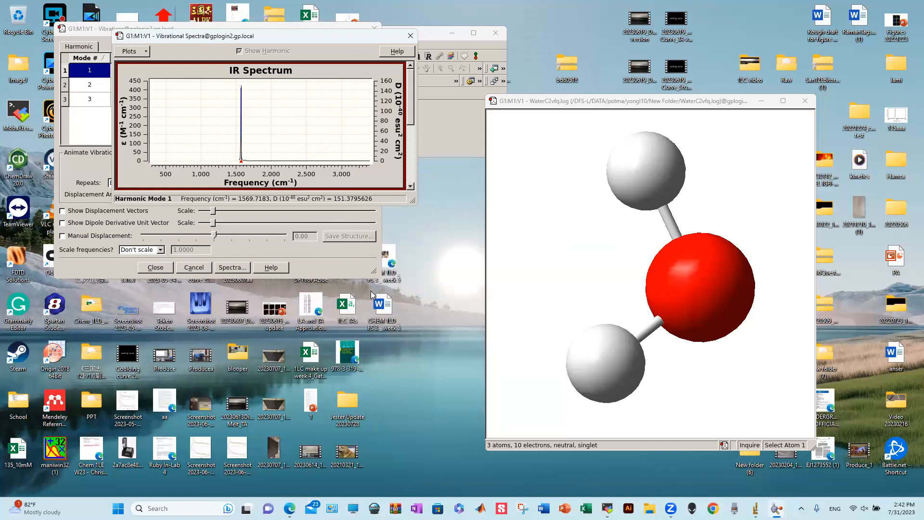
- Reopen Save Data's file browser and create a new folder named IRspectra
right_click(318, 114)
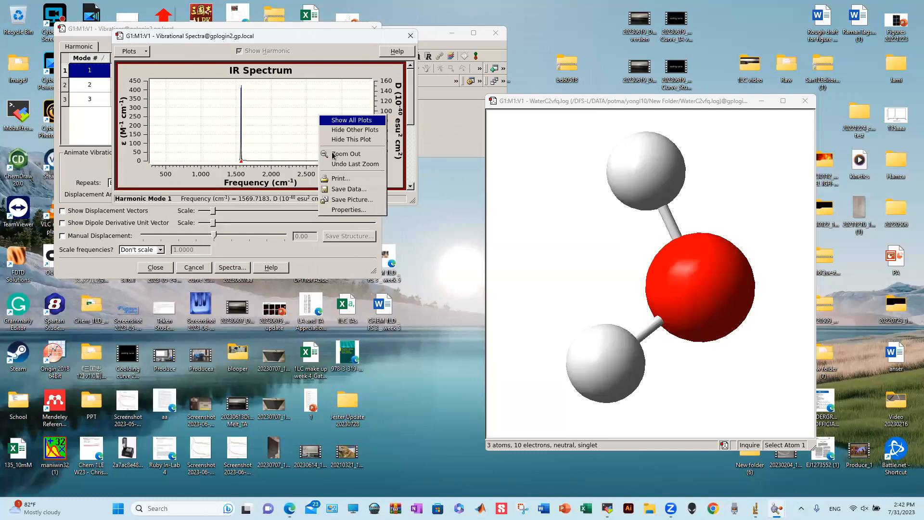
left_click(347, 192)
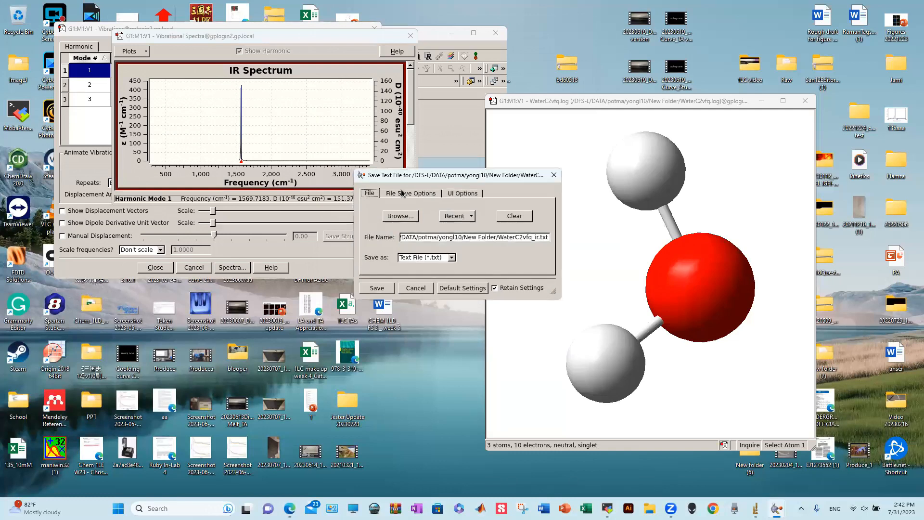
left_click(398, 216)
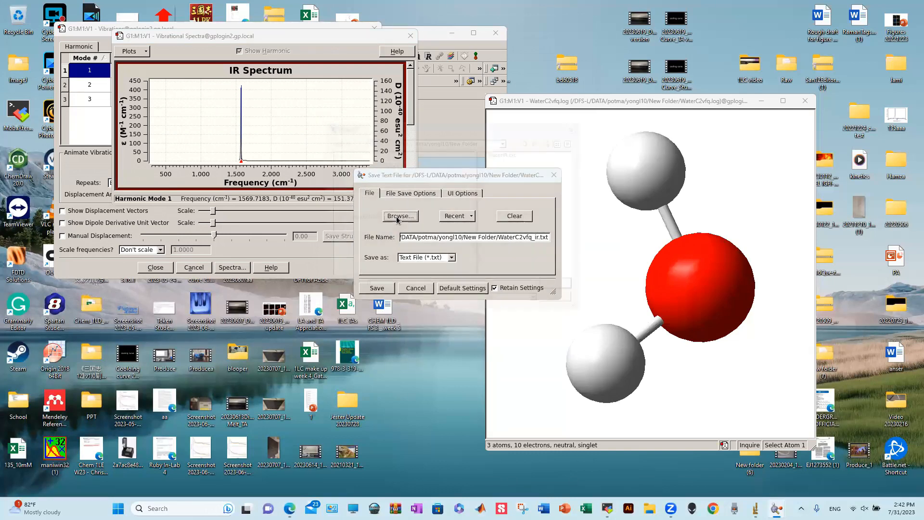
right_click(511, 163)
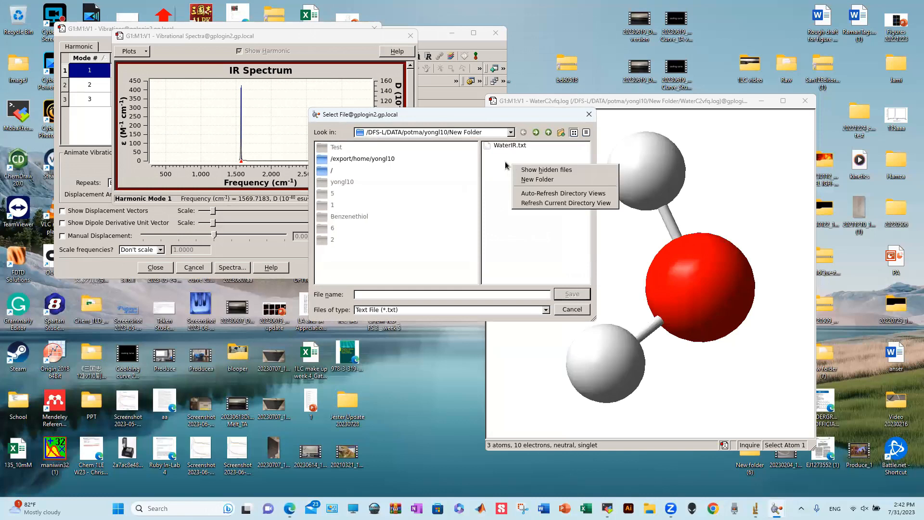
left_click(490, 153)
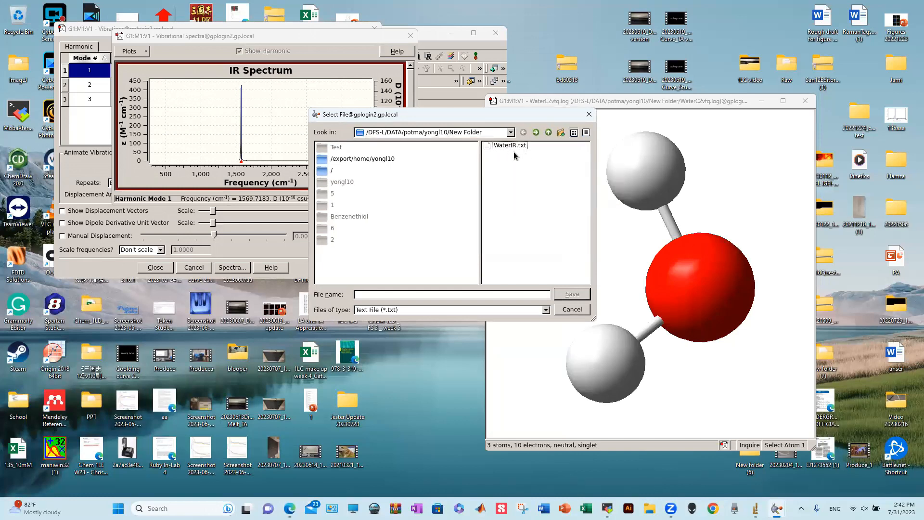
left_click(560, 134)
key("BackSpace")
type("IRspectra")
key("Return")
- Save the spectrum data as WaterIR.txt inside the IRspectra folder
double_click(506, 154)
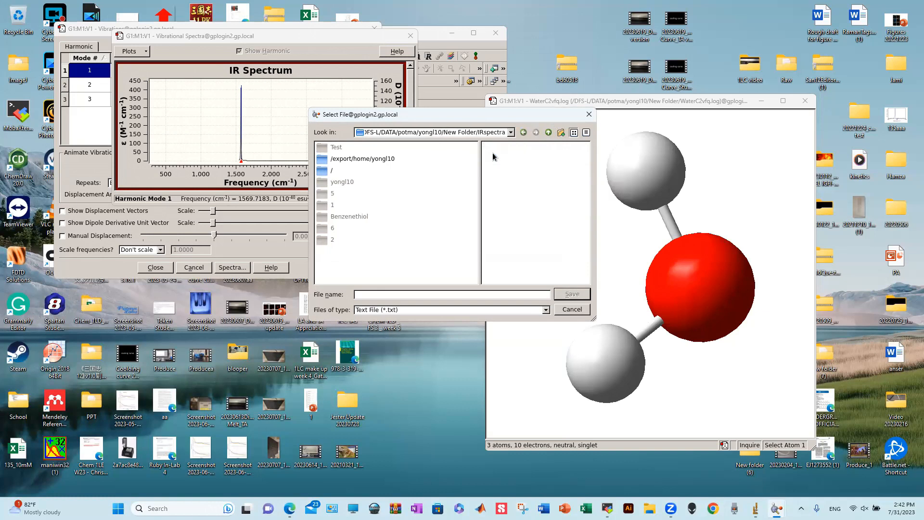
left_click(393, 296)
type("WaterIR")
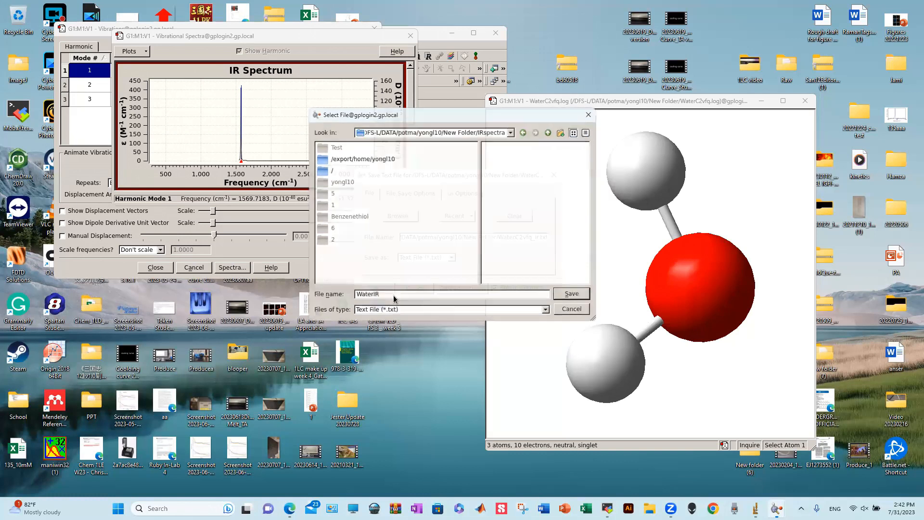
key("Return")
left_click(377, 287)
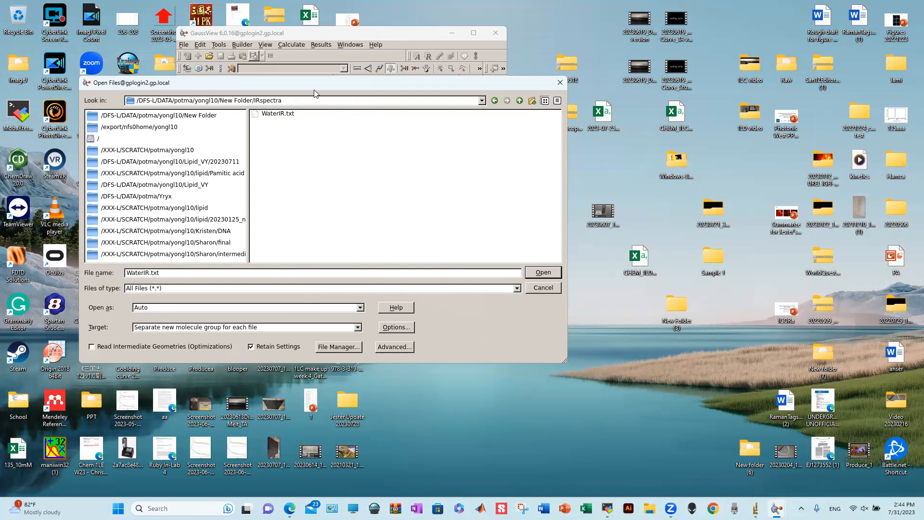
- Open WaterIR.txt, dismiss the unknown-file-type error, and view it as plain text
double_click(284, 115)
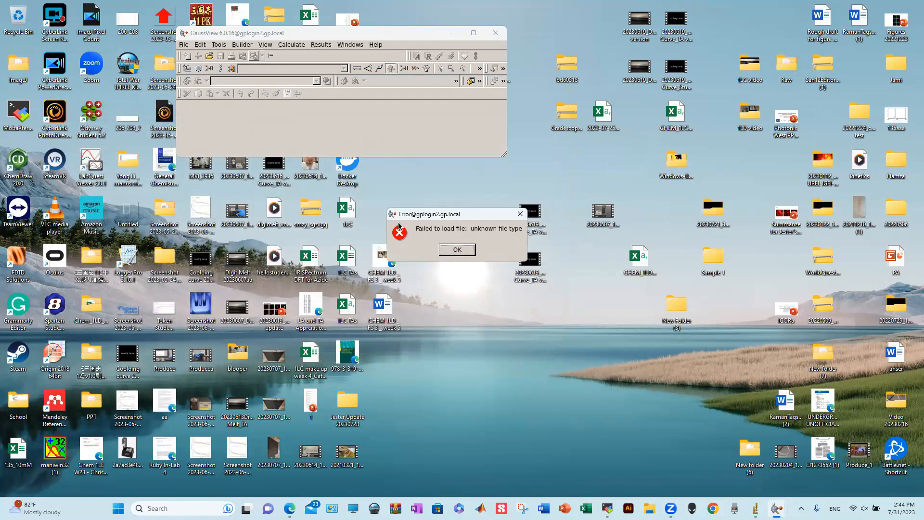
left_click(466, 250)
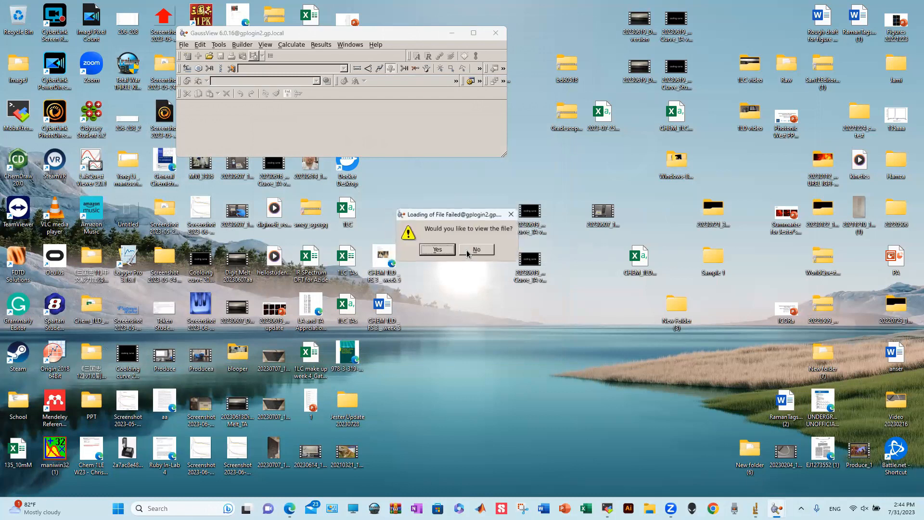
left_click(444, 249)
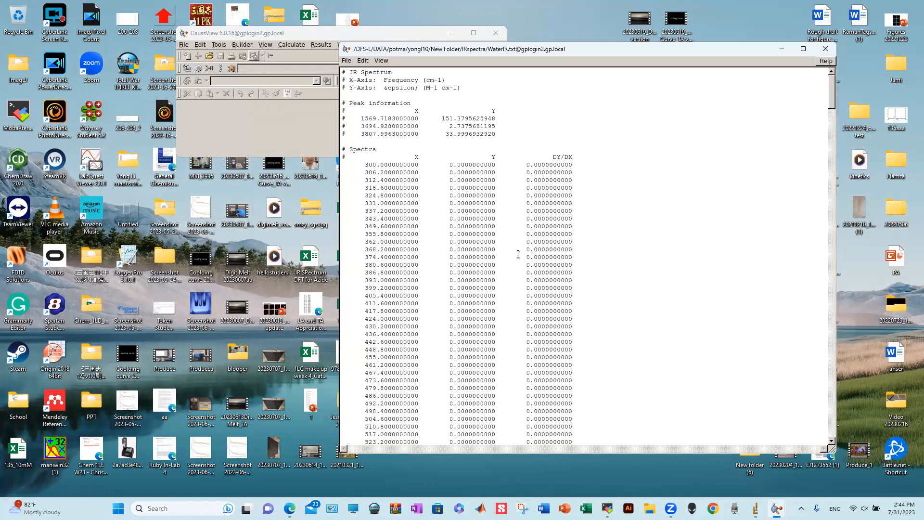
scroll(524, 254, "down", 3)
scroll(524, 255, "up", 3)
scroll(524, 255, "down", 14)
scroll(524, 255, "down", 20)
scroll(528, 252, "down", 20)
scroll(521, 267, "down", 20)
scroll(518, 277, "down", 20)
left_click_drag(832, 420, 845, 59)
left_click_drag(353, 118, 501, 134)
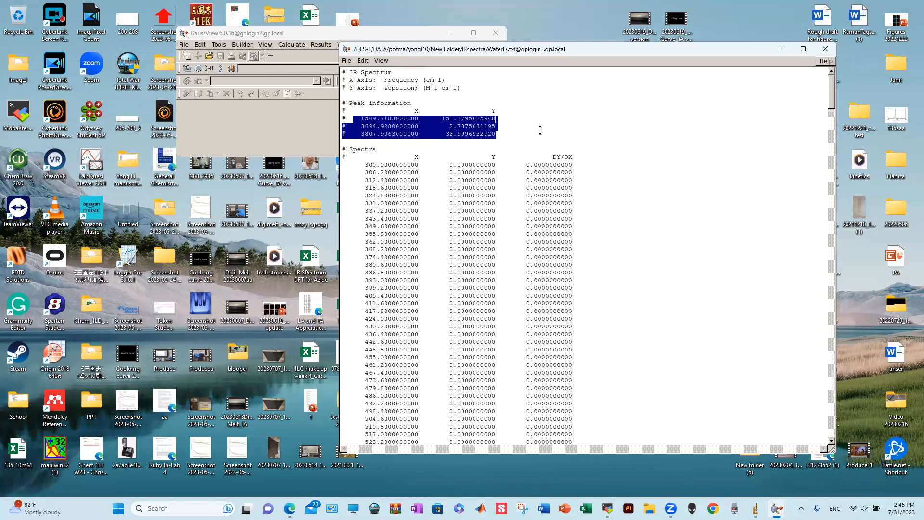
left_click_drag(365, 164, 560, 342)
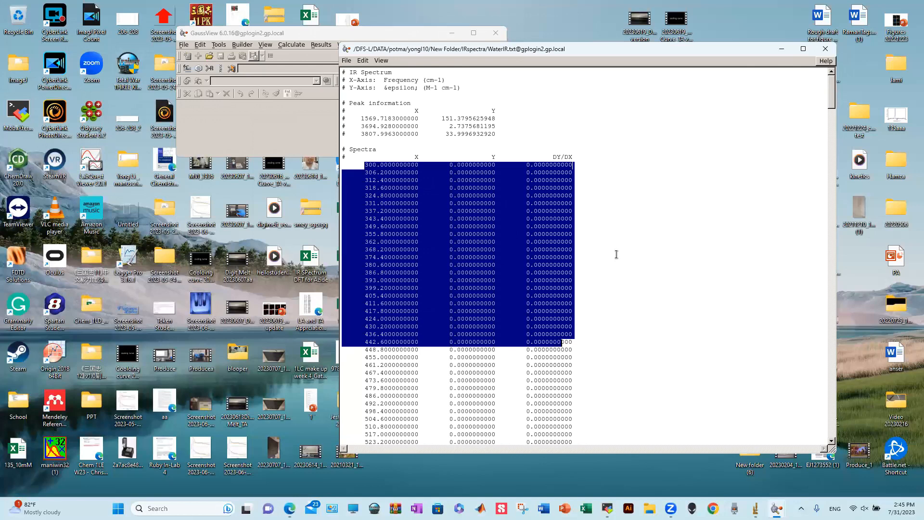
left_click_drag(423, 150, 336, 67)
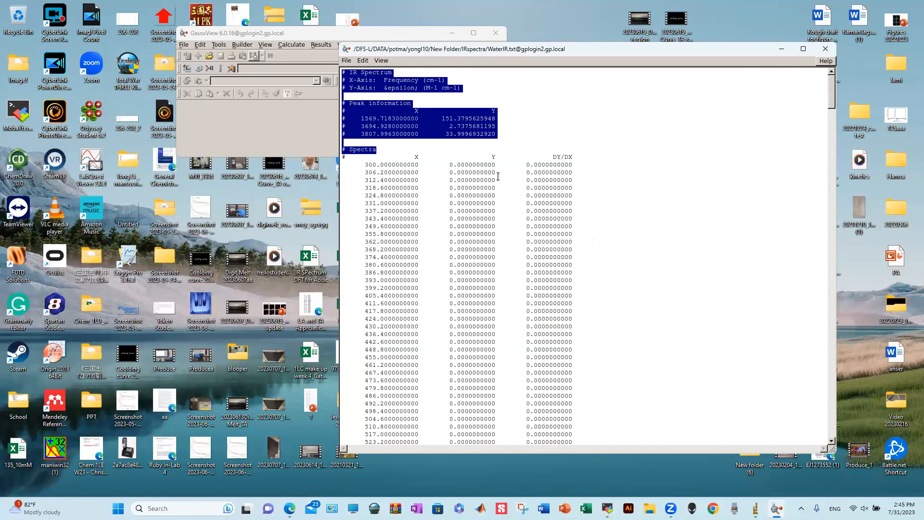
left_click_drag(543, 158, 558, 242)
left_click(539, 167)
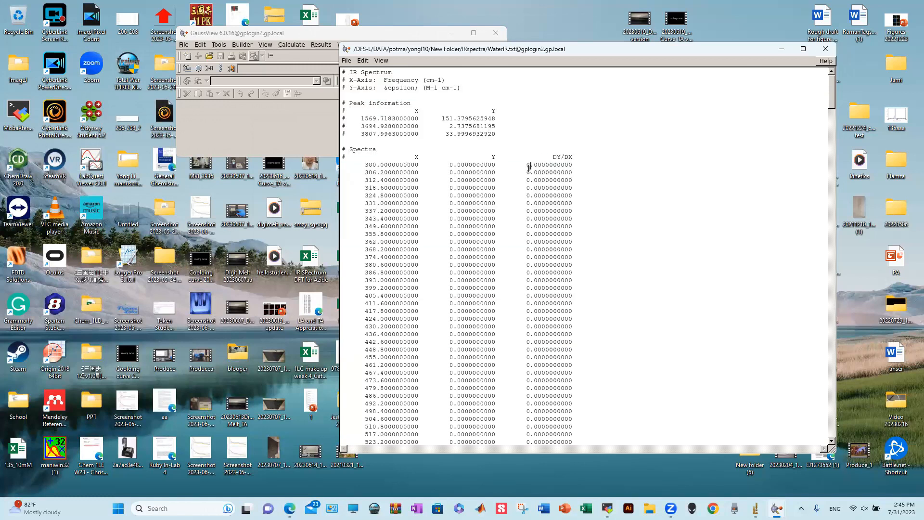
left_click_drag(531, 166, 585, 157)
left_click(537, 148)
left_click(433, 159)
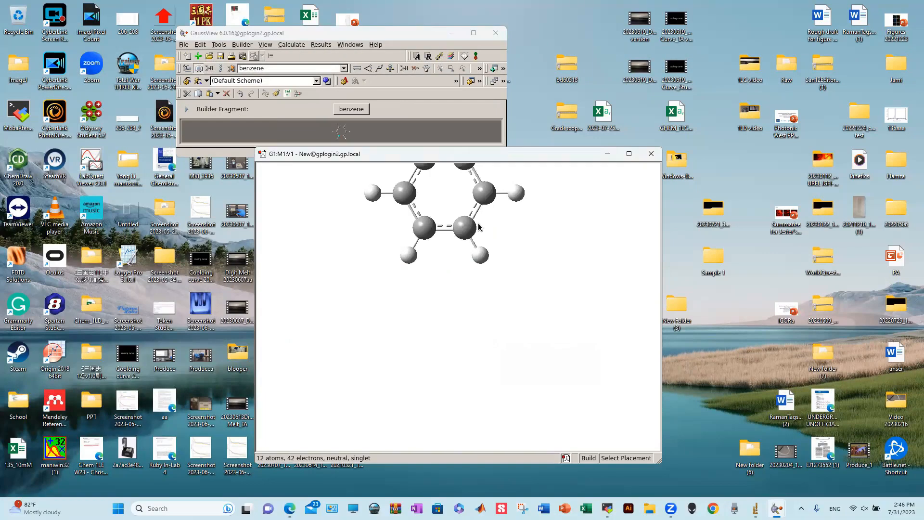
- Replace the lower-right benzene hydrogen with an SH group using the sulfur element fragment
left_click_drag(481, 202, 466, 293)
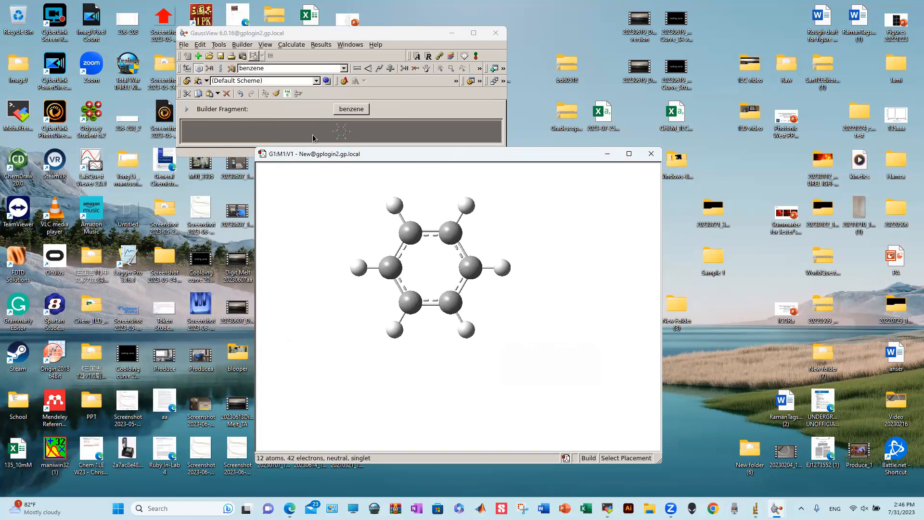
left_click(453, 138)
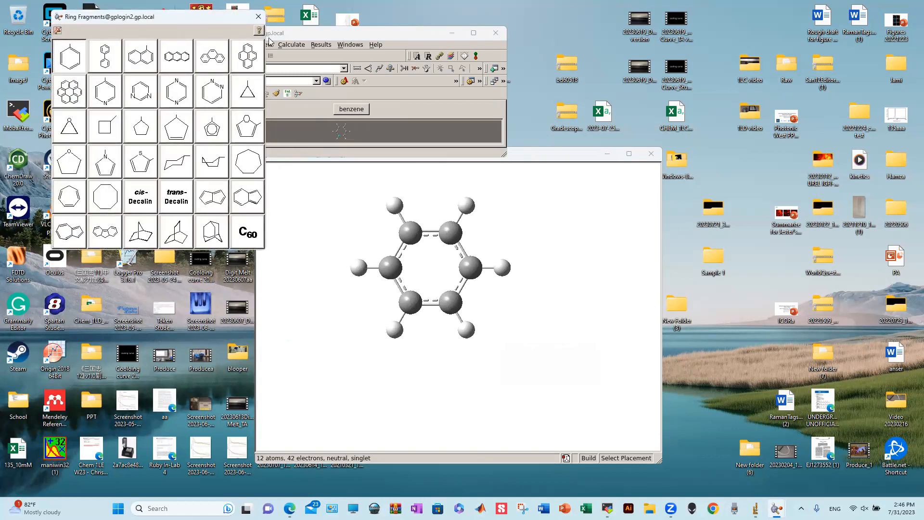
left_click(258, 16)
left_click(189, 70)
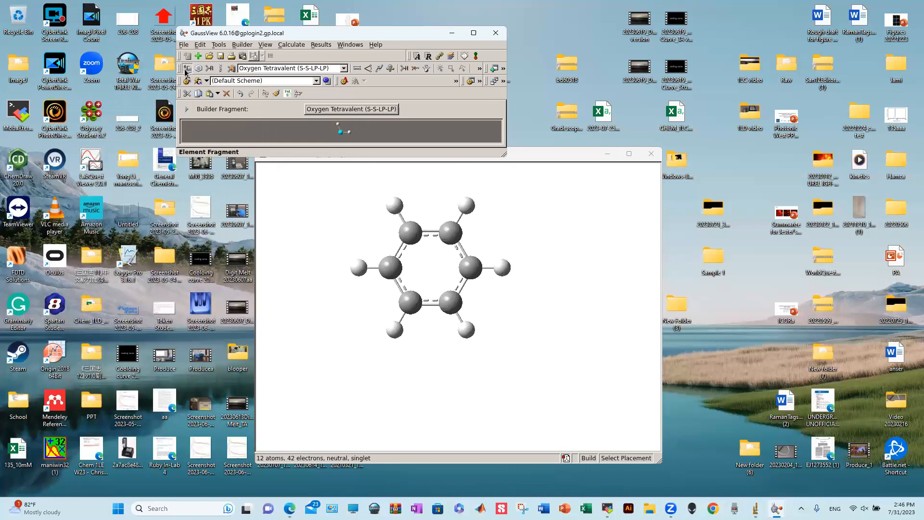
left_click(339, 110)
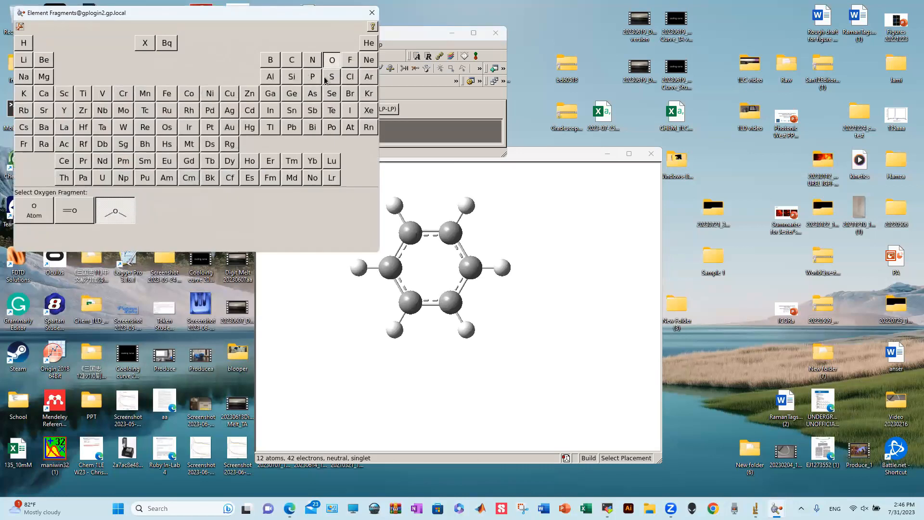
left_click(327, 79)
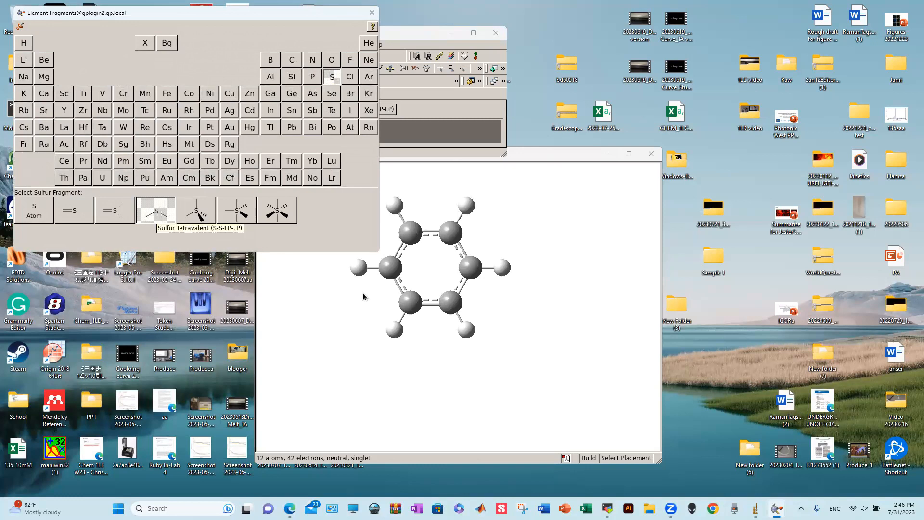
left_click(466, 331)
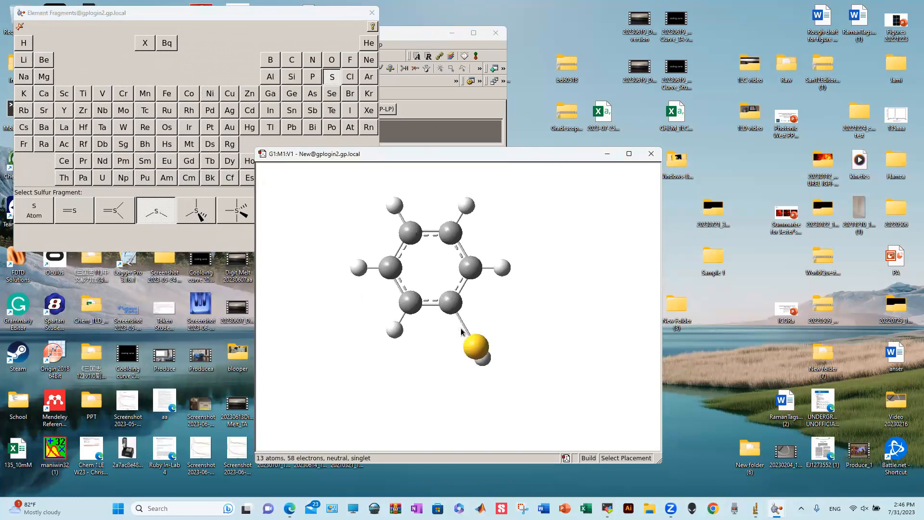
- Replace thiophenol's sulfur atom with a bare Se atom fragment
left_click(331, 94)
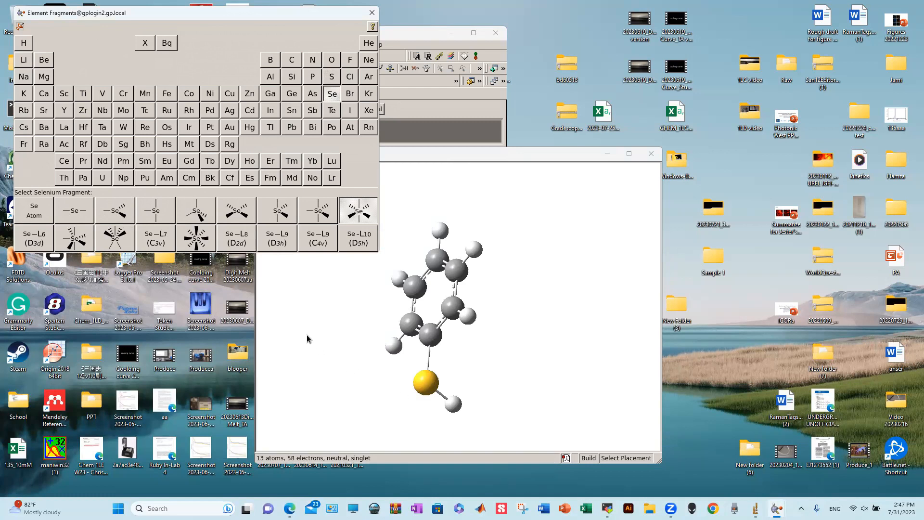
left_click(36, 218)
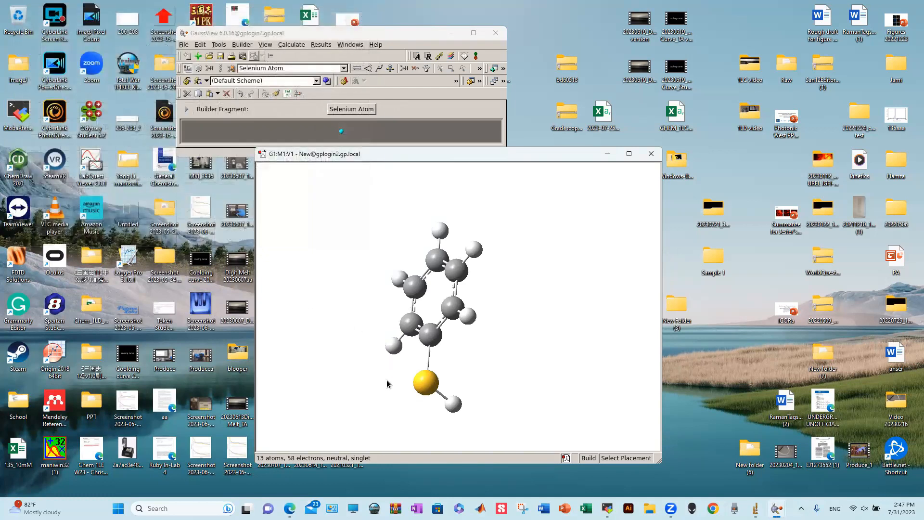
left_click(429, 387)
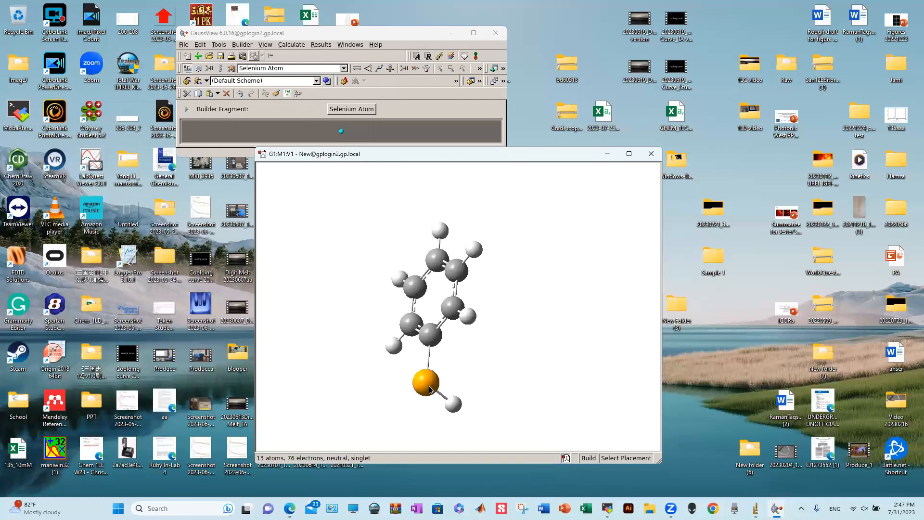
middle_click_drag(479, 330, 447, 298)
left_click_drag(446, 298, 404, 321)
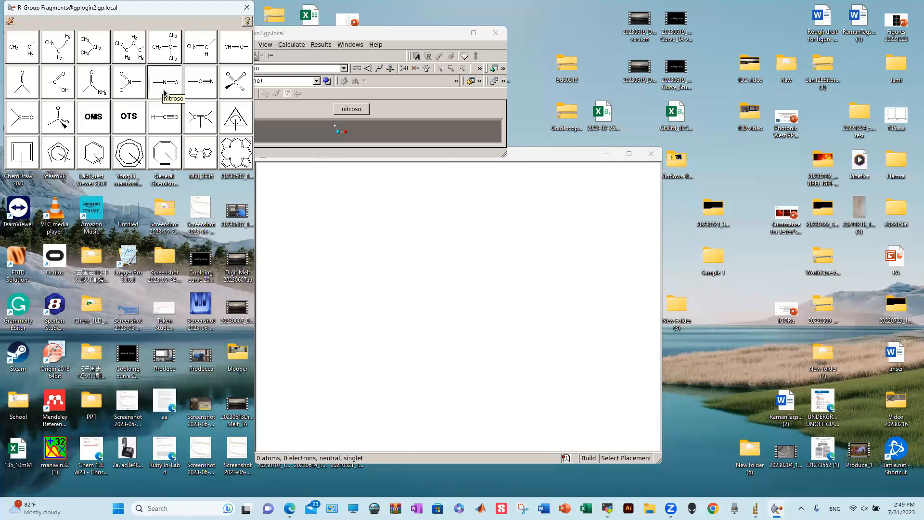
- Place a nitroso H-N=O fragment on the empty canvas
left_click(163, 90)
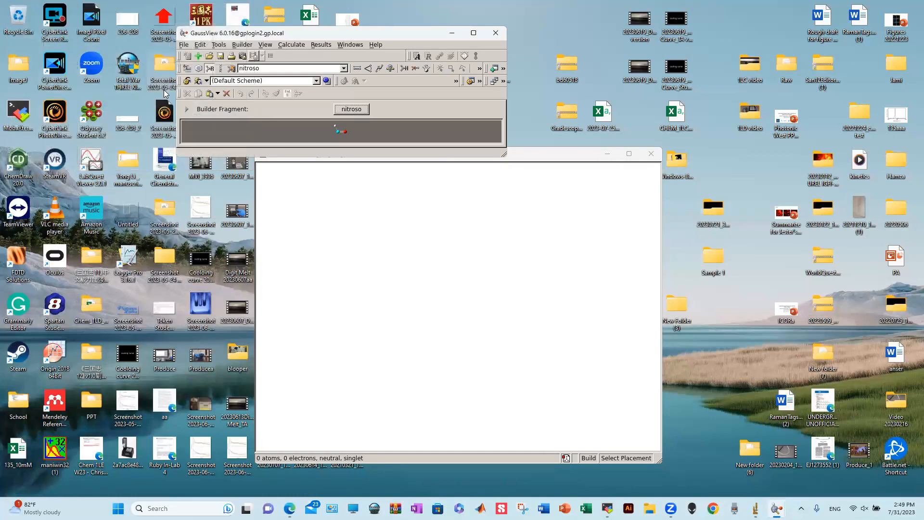
left_click(366, 256)
left_click_drag(394, 319, 536, 265)
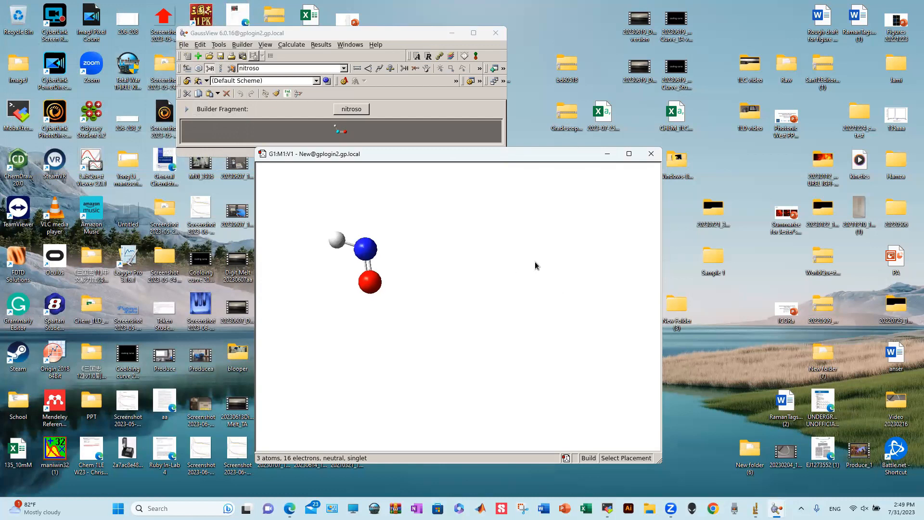
- Open the element fragment periodic table and select nitrogen
left_click(357, 110)
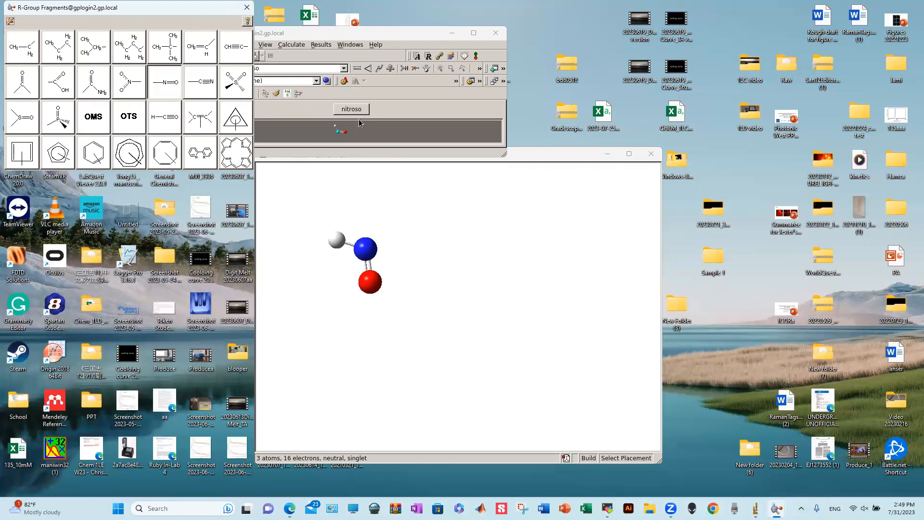
left_click(347, 110)
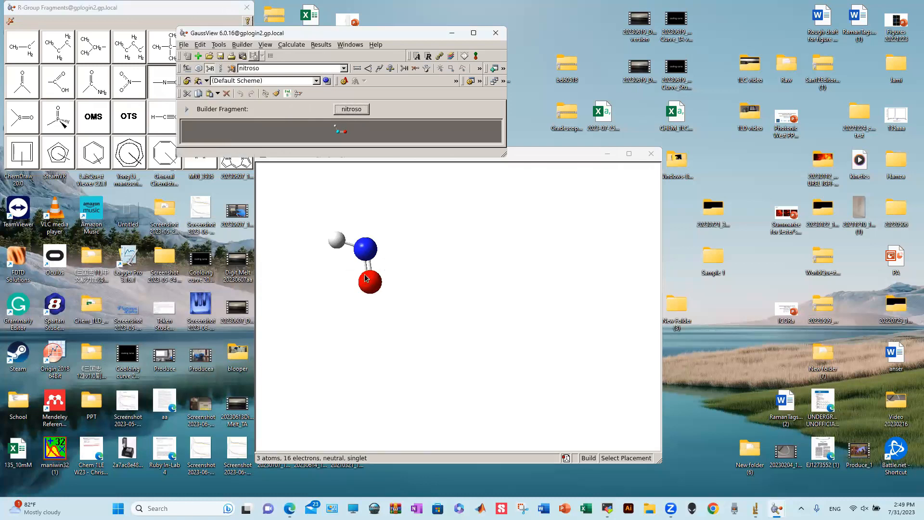
left_click(356, 110)
left_click(187, 68)
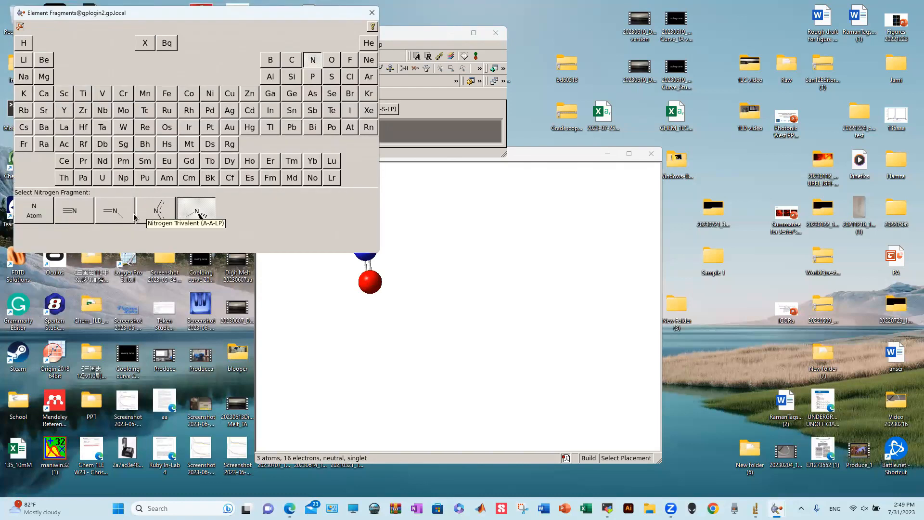
- Turn the O into trivalent nitrogen and replace the upper-left H with another, forming an N–N–N chain
left_click(108, 216)
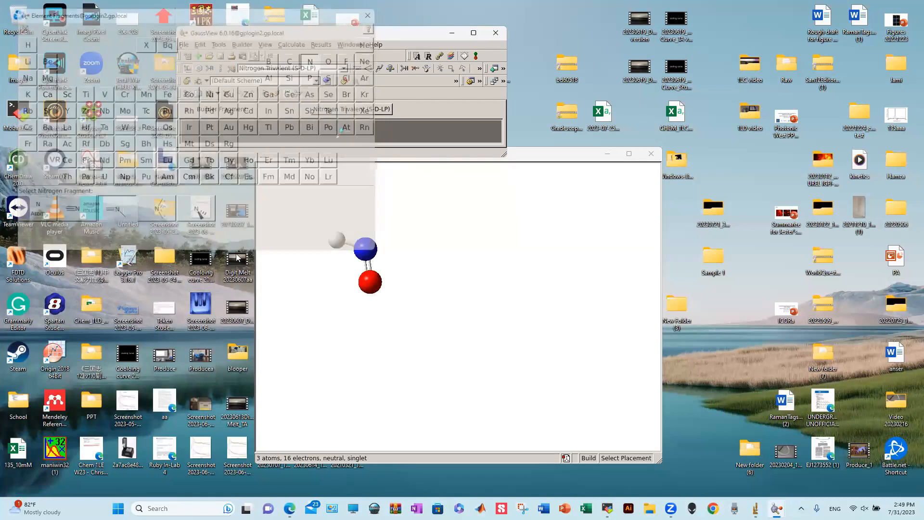
left_click(369, 282)
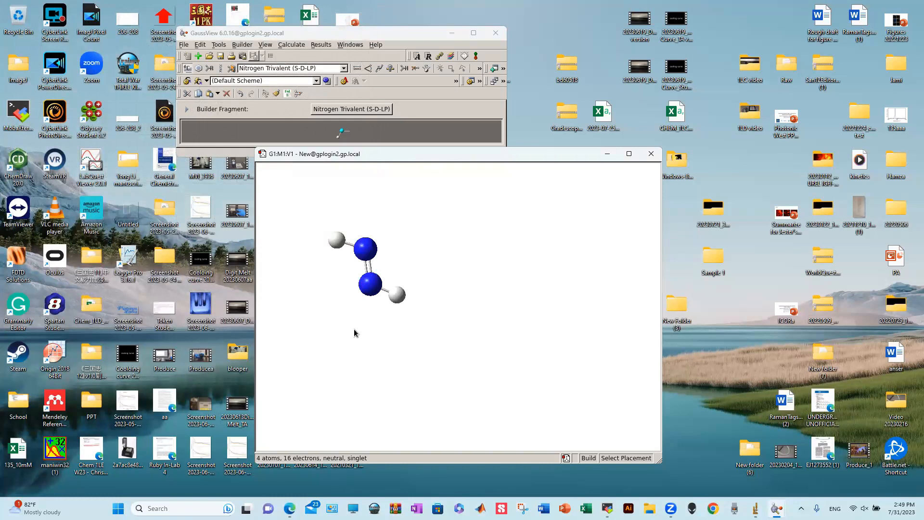
left_click(338, 241)
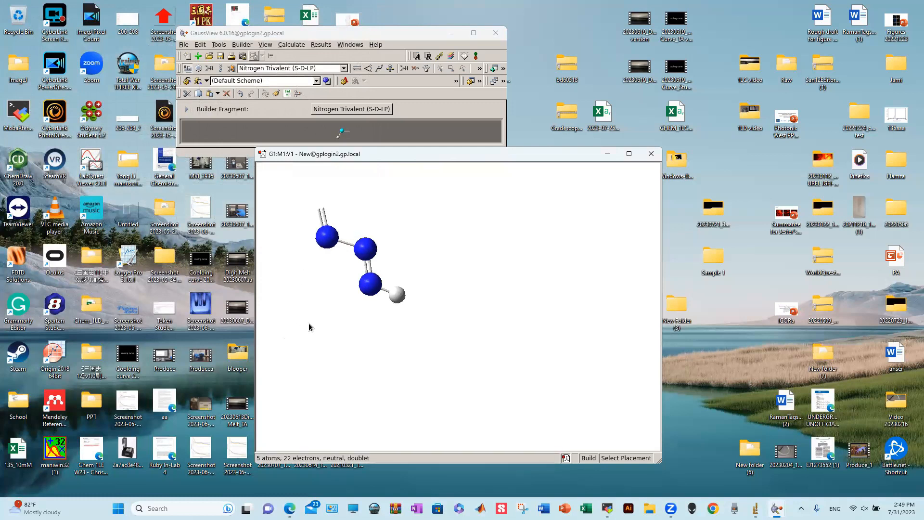
left_click_drag(309, 332, 309, 324)
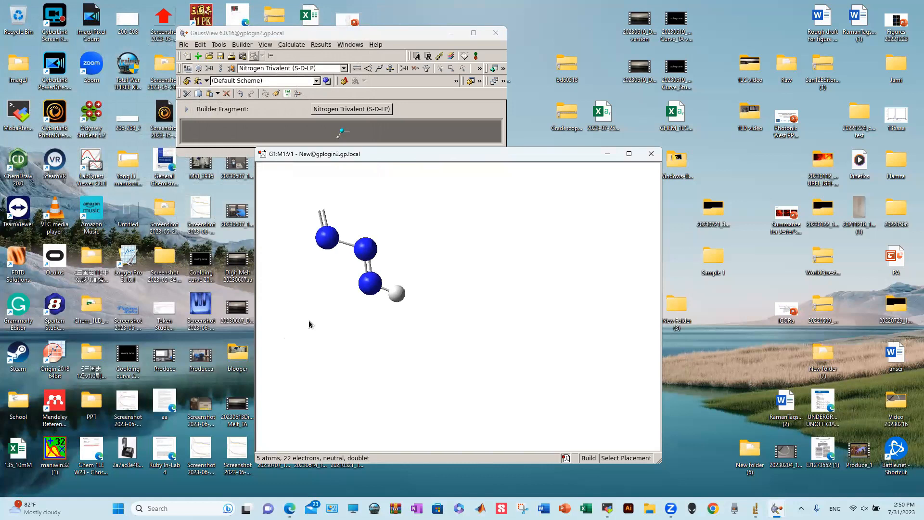
middle_click_drag(330, 328, 367, 341)
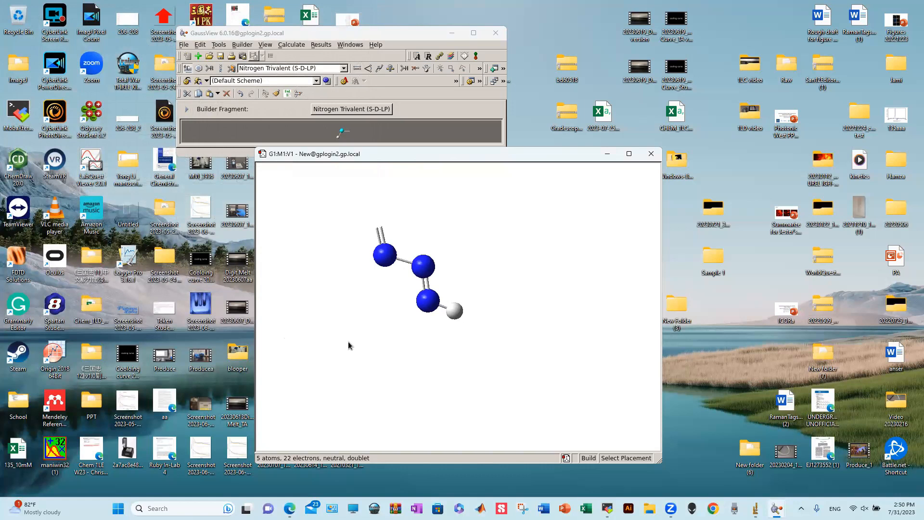
- Delete the leftover open valence on the end nitrogen, leaving a 4-atom chain
left_click(415, 69)
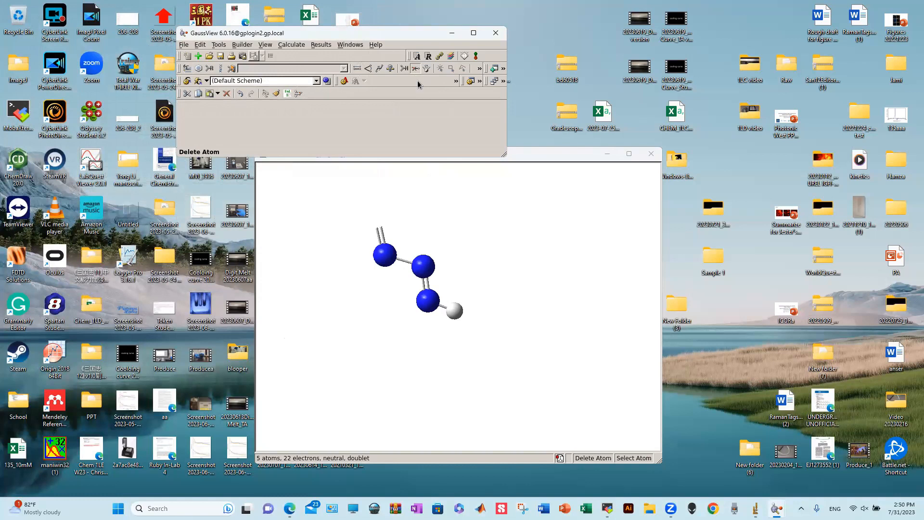
left_click(381, 237)
left_click(381, 235)
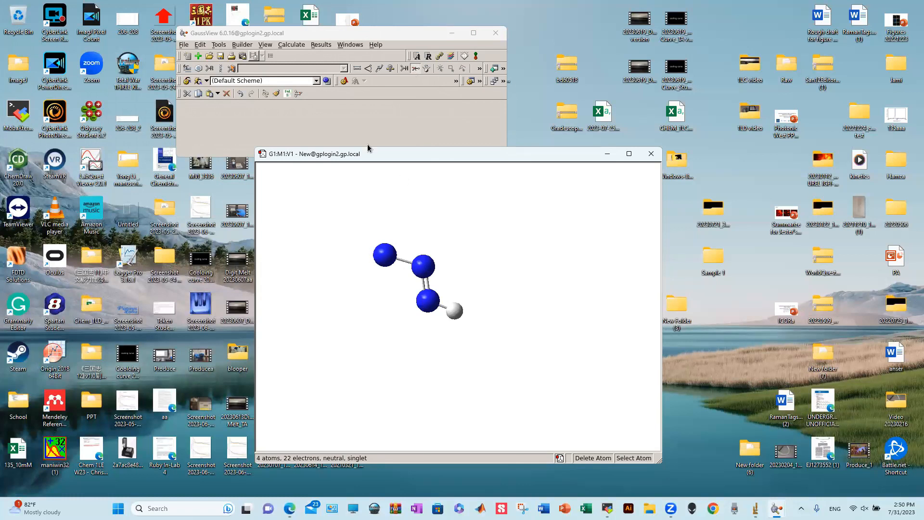
left_click(358, 70)
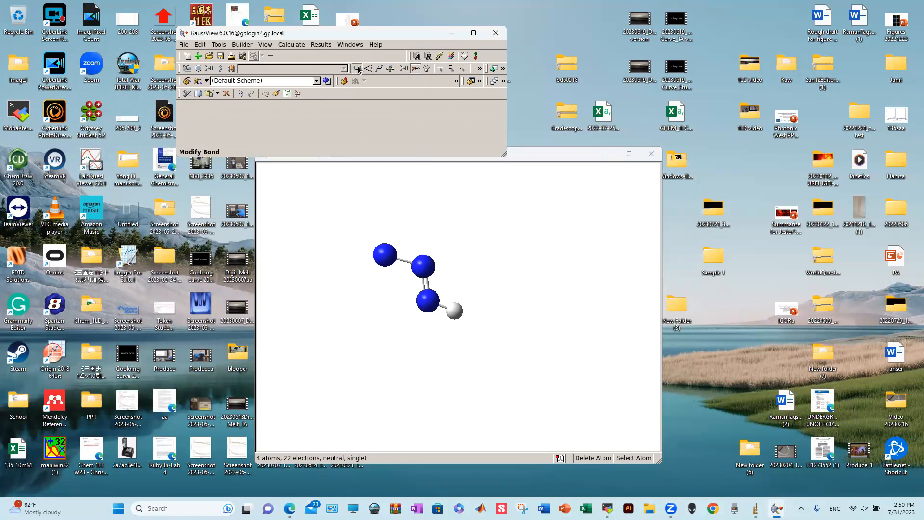
left_click(359, 70)
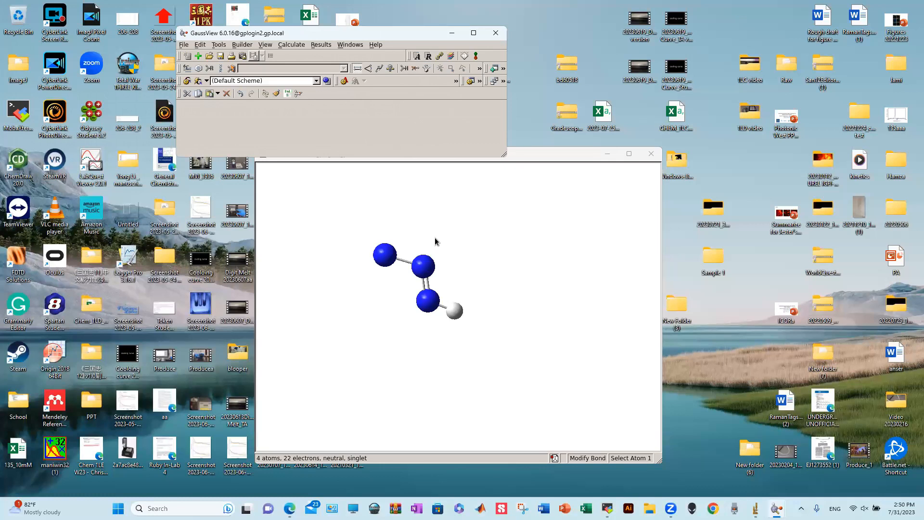
- Open the bond editor on the middle–lower nitrogen bond, then cancel it
left_click(423, 268)
left_click(423, 268)
left_click(427, 301)
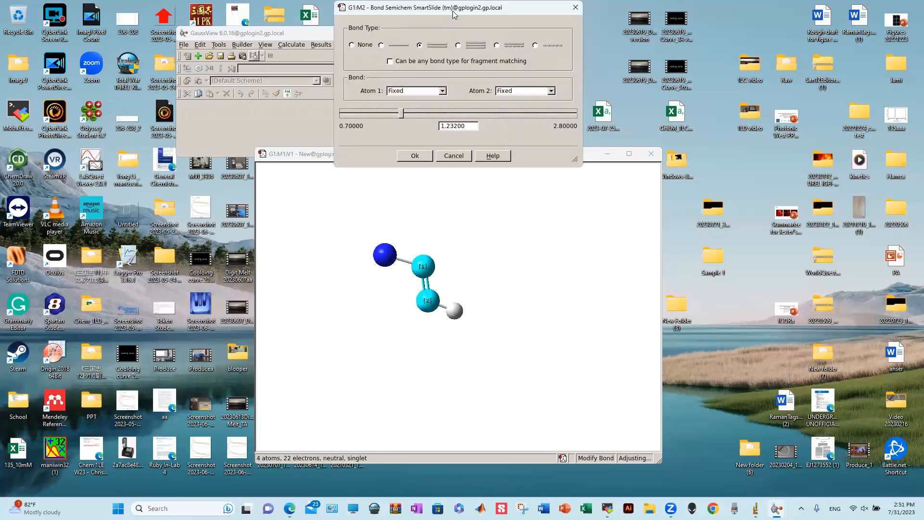
left_click_drag(453, 11, 596, 88)
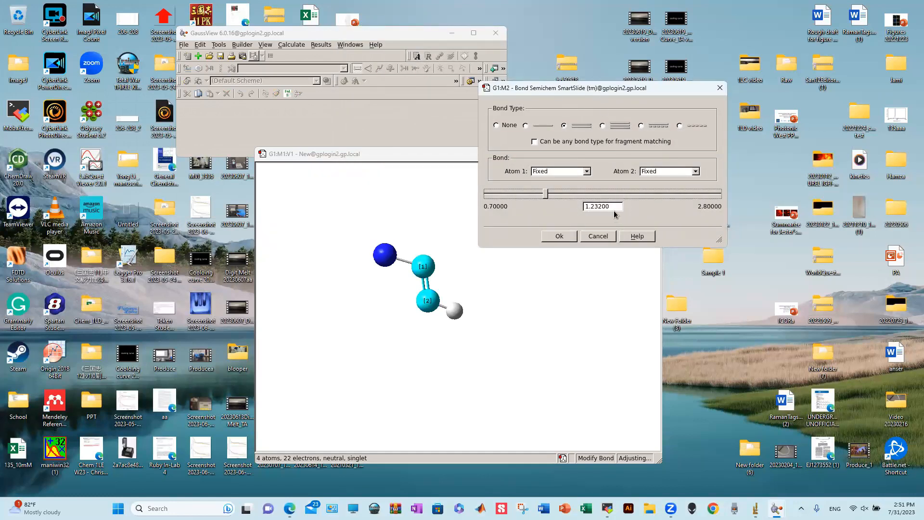
left_click(559, 236)
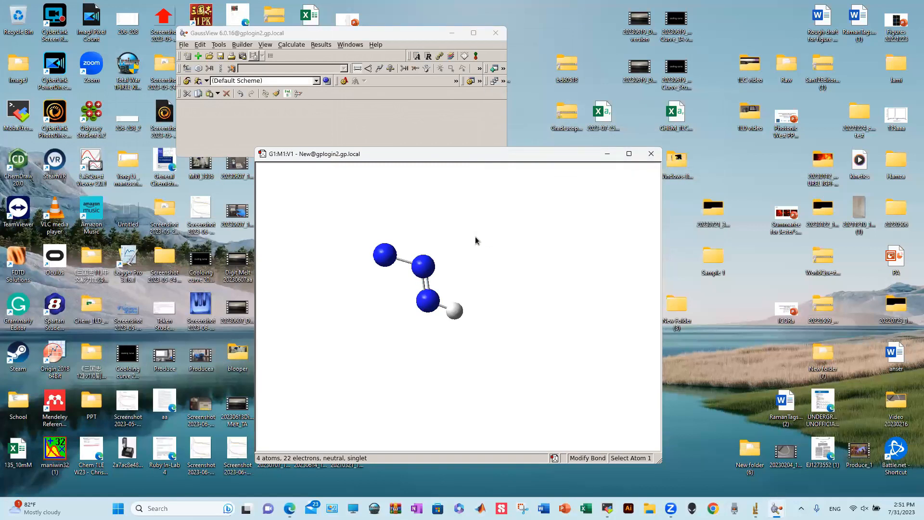
- Make the middle–left nitrogen bond a double bond of length 1.23, translating only atom 2
left_click(422, 270)
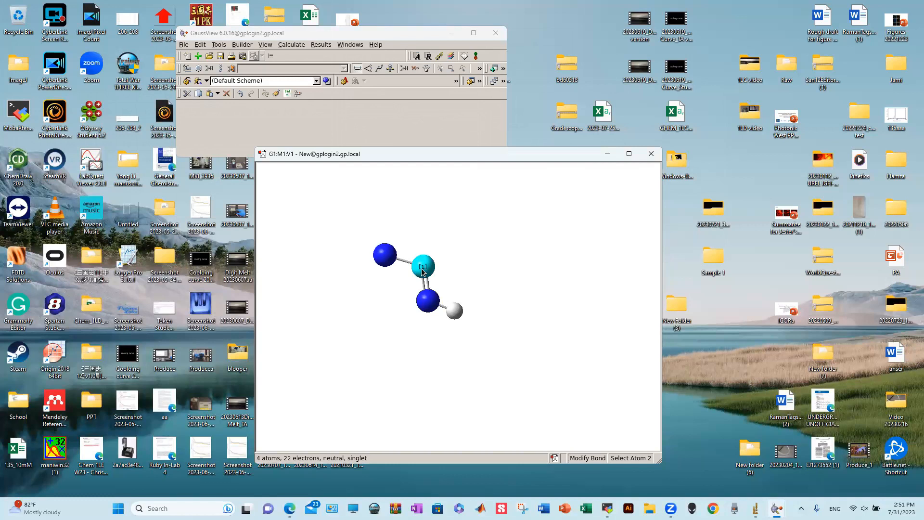
left_click(386, 256)
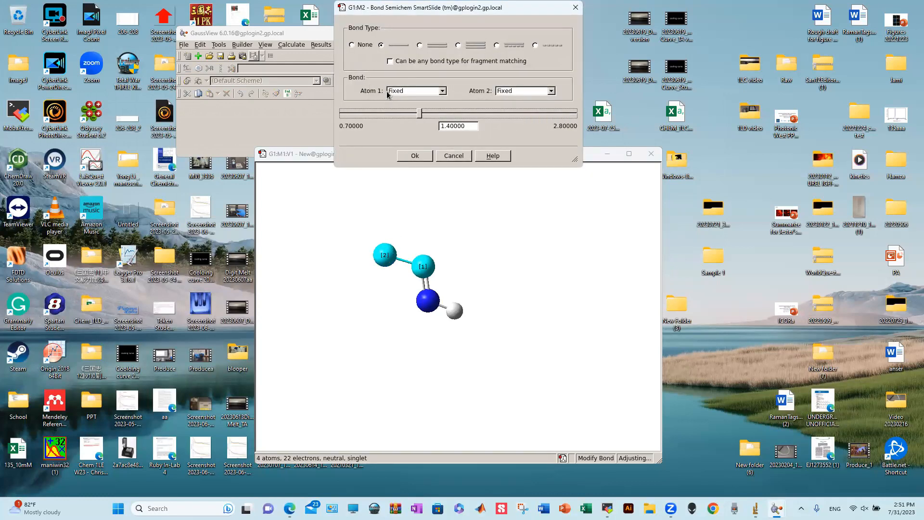
left_click(530, 92)
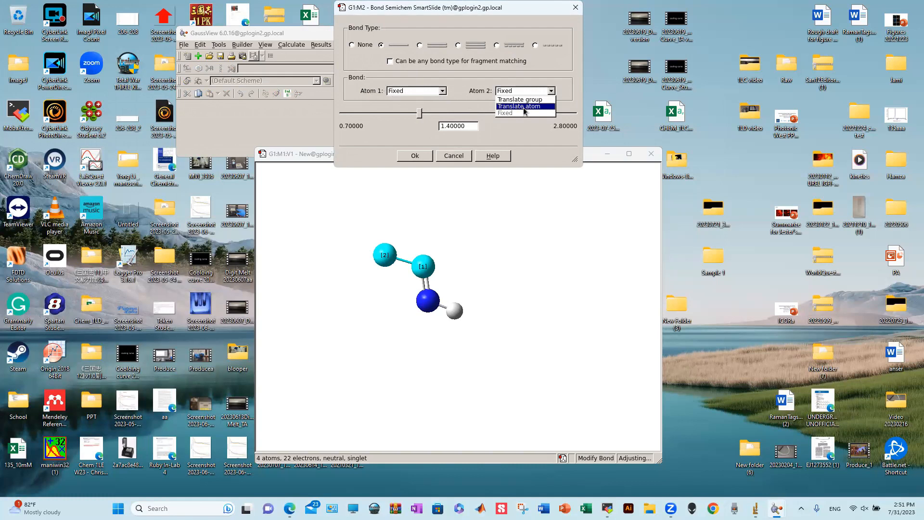
left_click(525, 107)
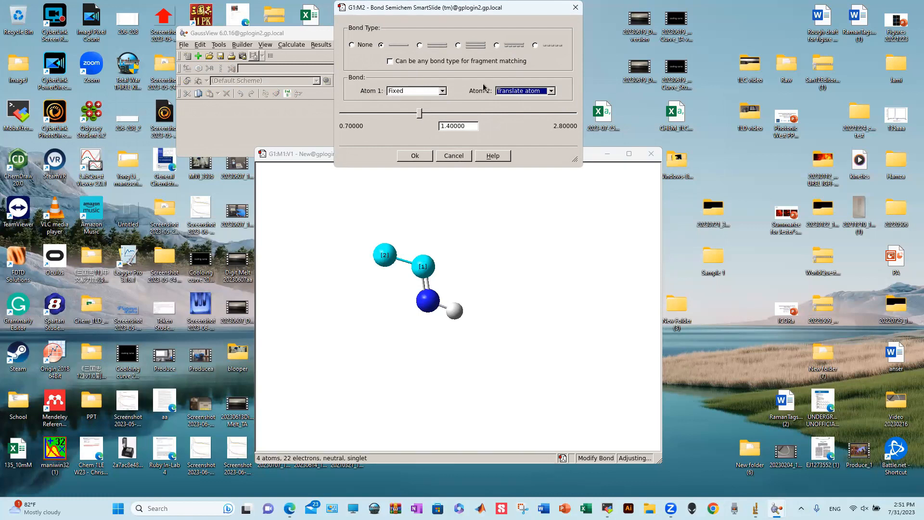
left_click(420, 45)
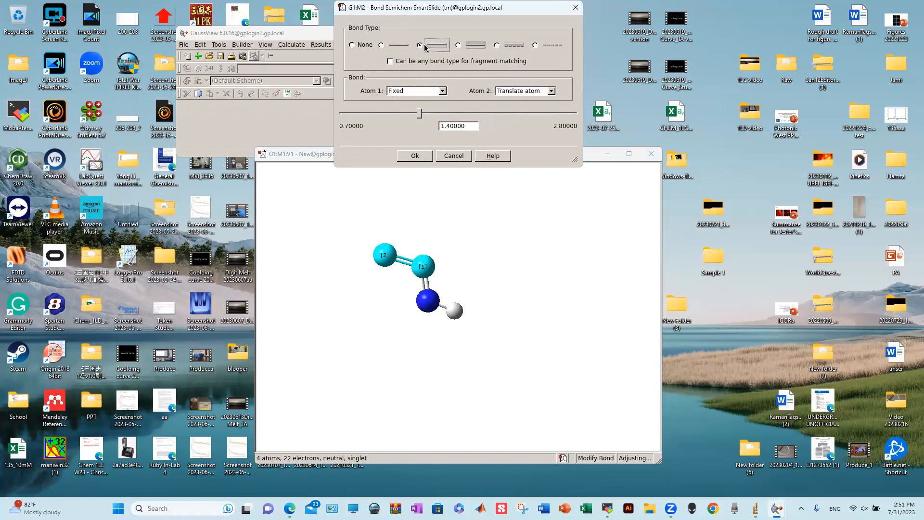
left_click_drag(468, 126, 445, 130)
type("232")
left_click(415, 154)
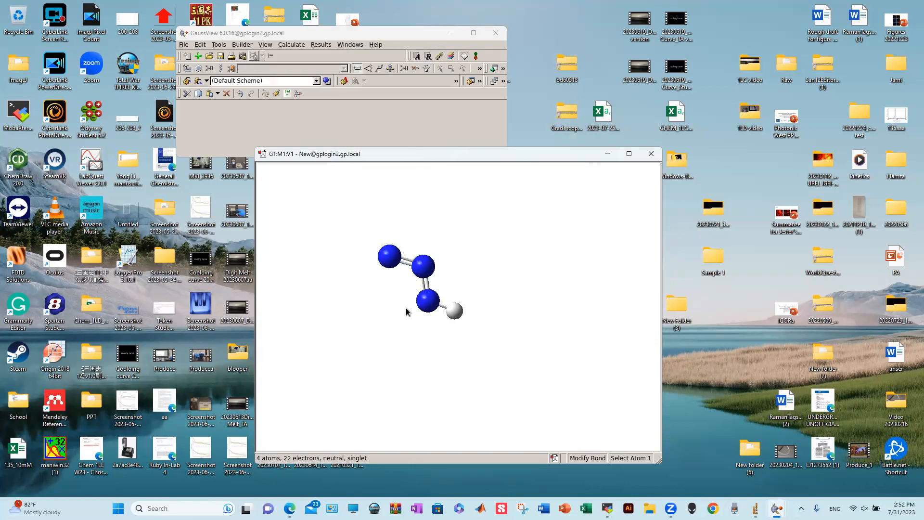
- Set the N3–N2–N1 angle to 180° with the middle nitrogen fixed
left_click(368, 71)
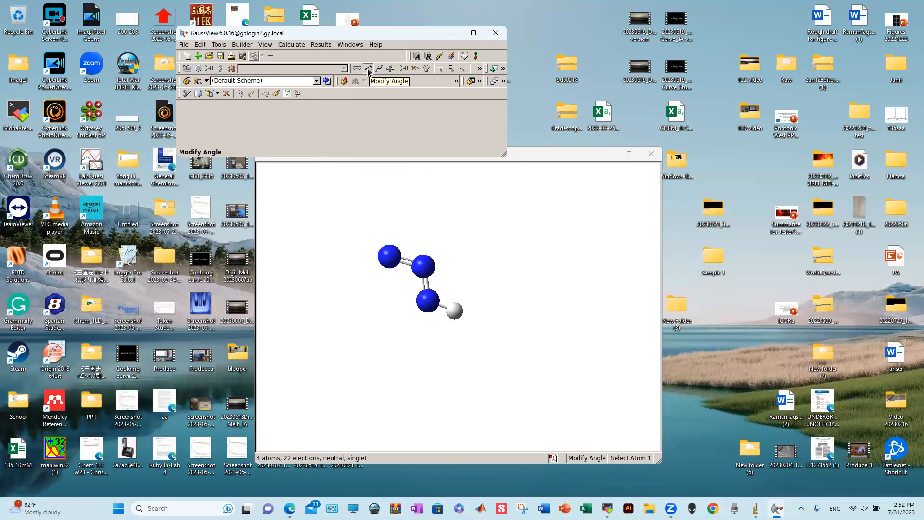
left_click(427, 301)
left_click(423, 267)
left_click(391, 260)
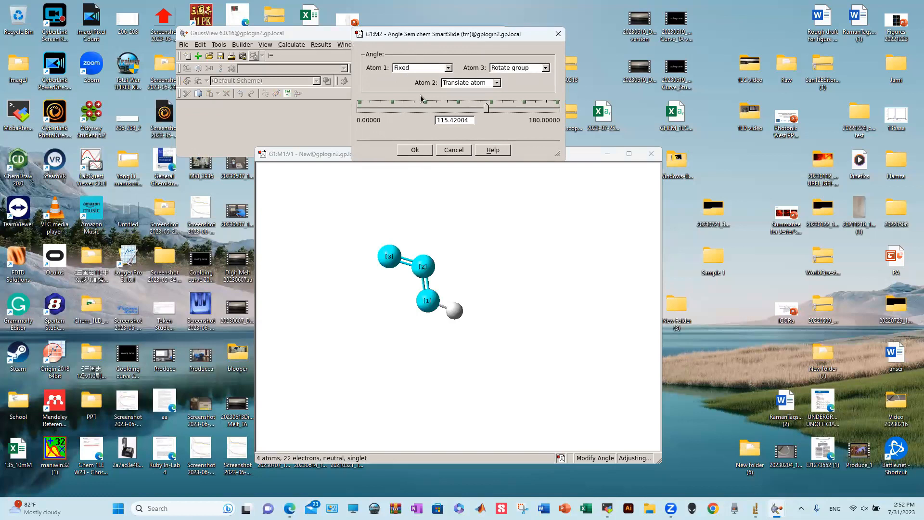
left_click(467, 83)
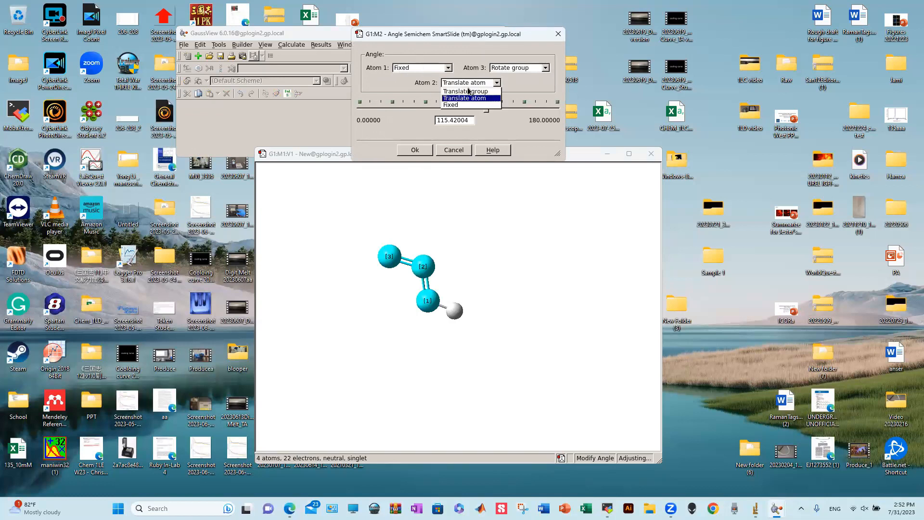
left_click(469, 104)
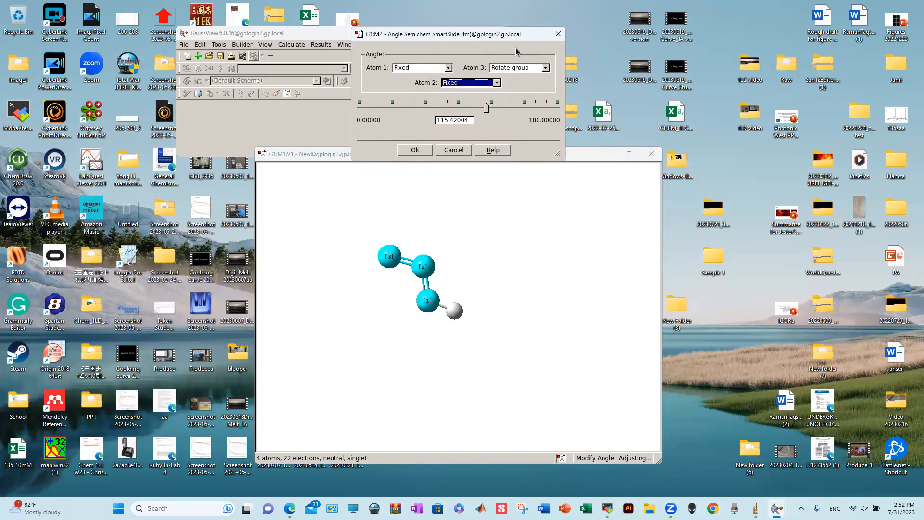
left_click(489, 109)
left_click_drag(487, 109, 596, 107)
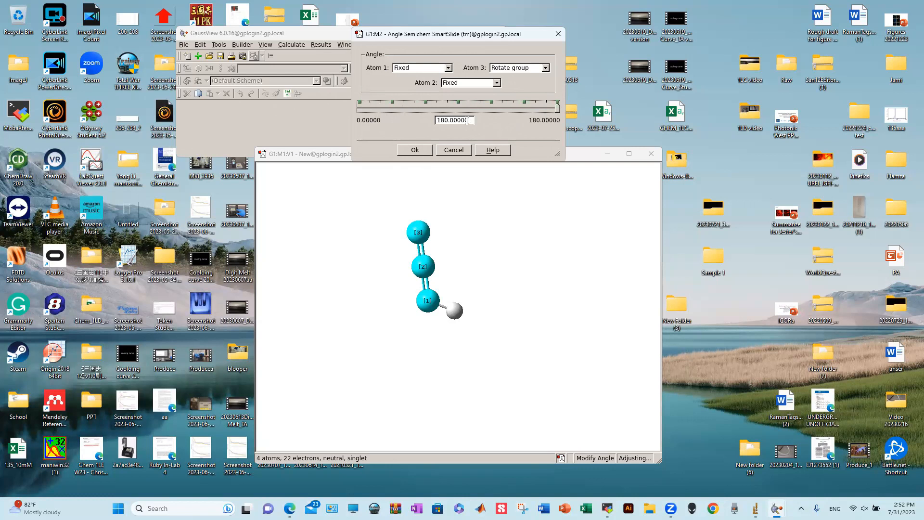
left_click(417, 151)
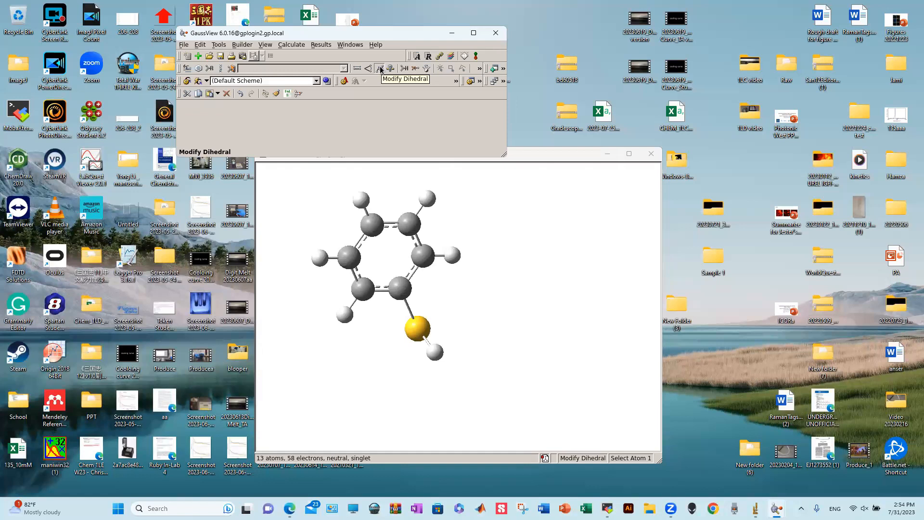
- Rotate thiophenol and select the C–C–S–H dihedral of the thiol group
left_click(494, 249)
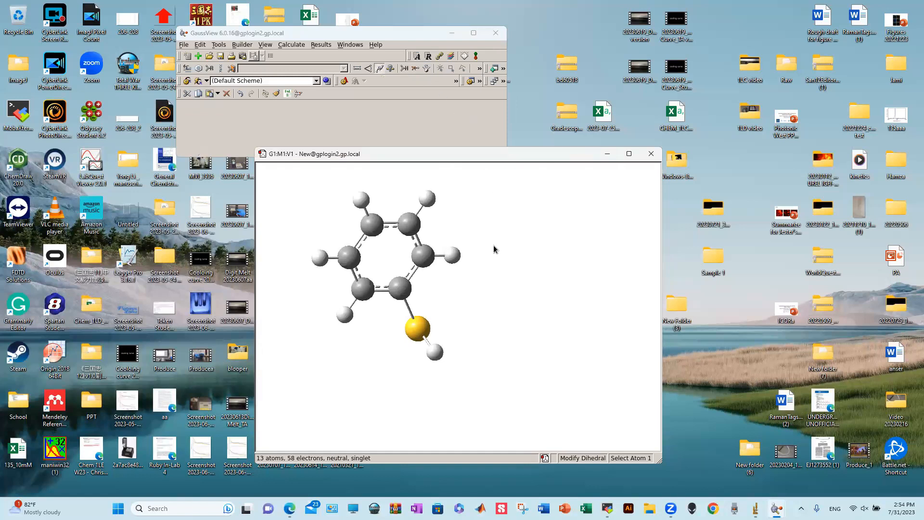
left_click_drag(494, 249, 450, 340)
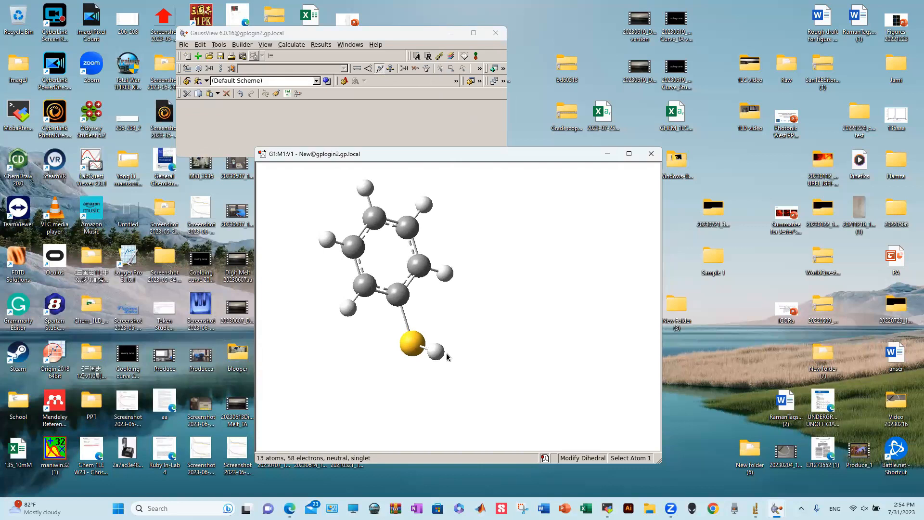
left_click_drag(459, 317, 481, 315)
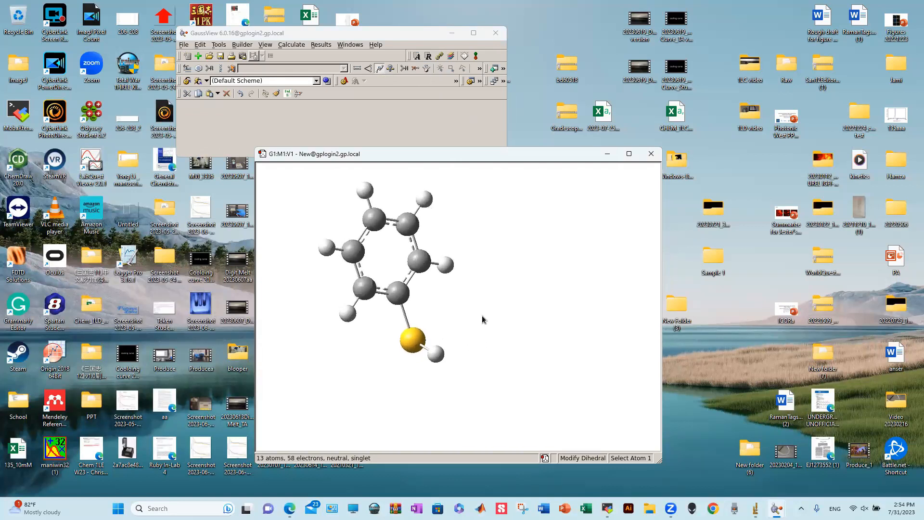
left_click(425, 263)
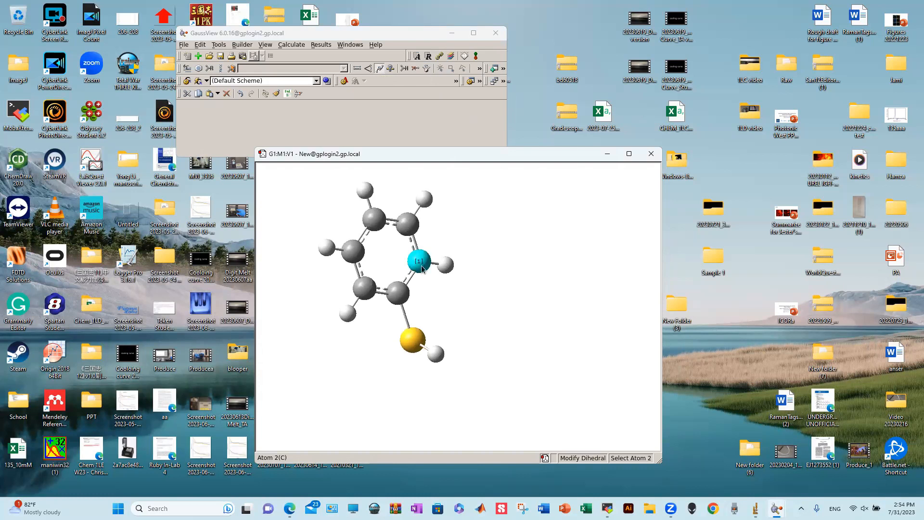
left_click(399, 295)
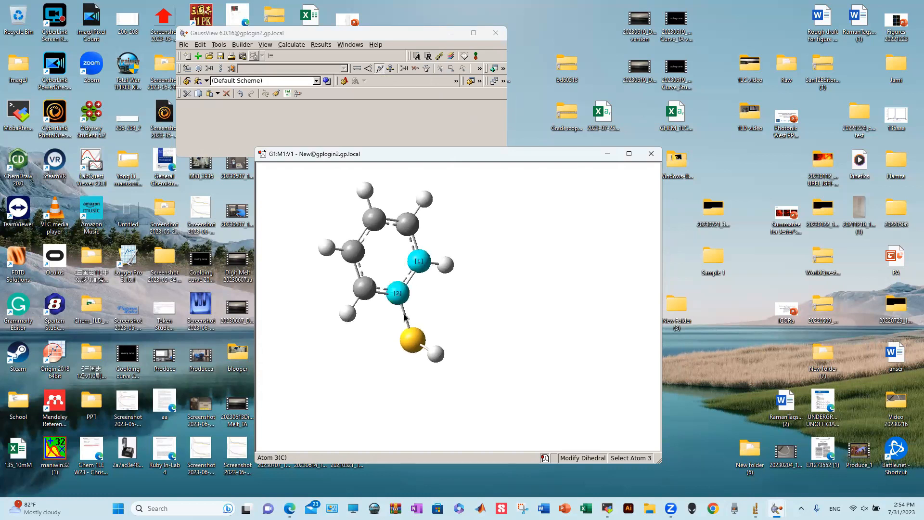
left_click(412, 345)
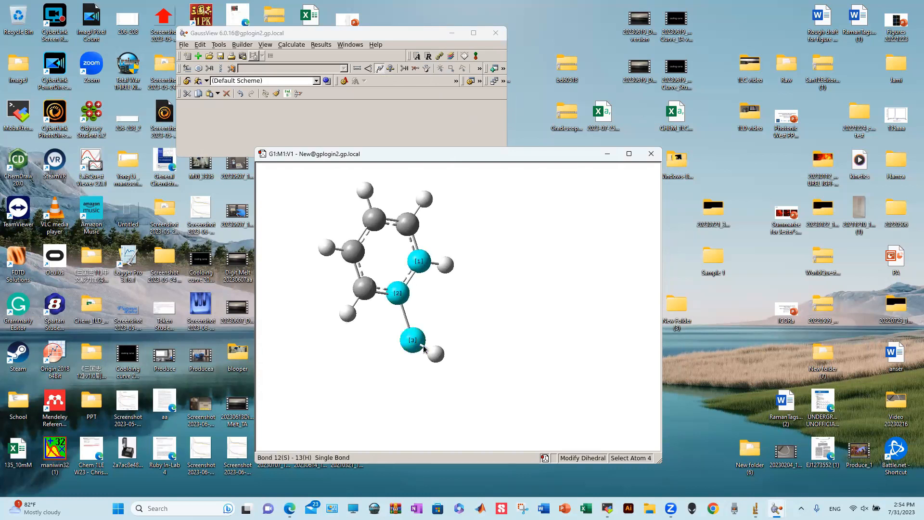
left_click(436, 355)
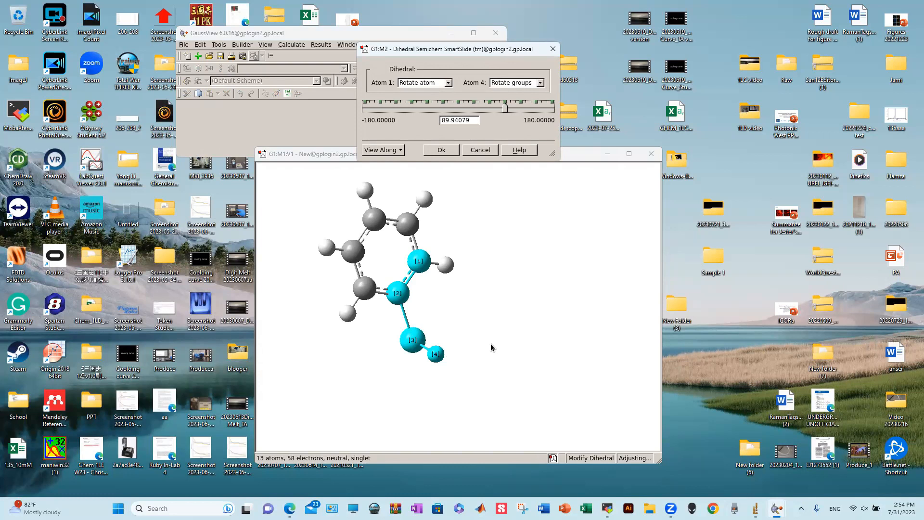
- Trial-twist the thiol hydrogen with atom 1 fixed and atom 4 rotating, then discard it
left_click(448, 83)
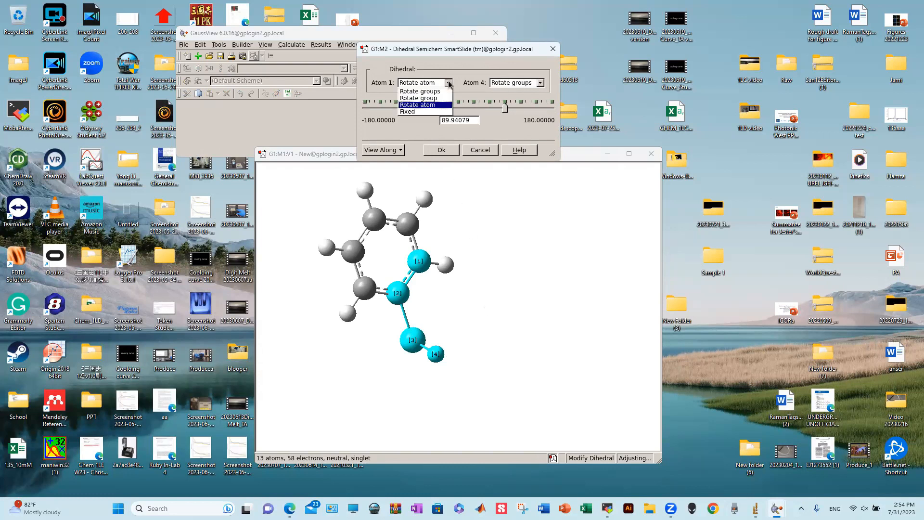
left_click(428, 112)
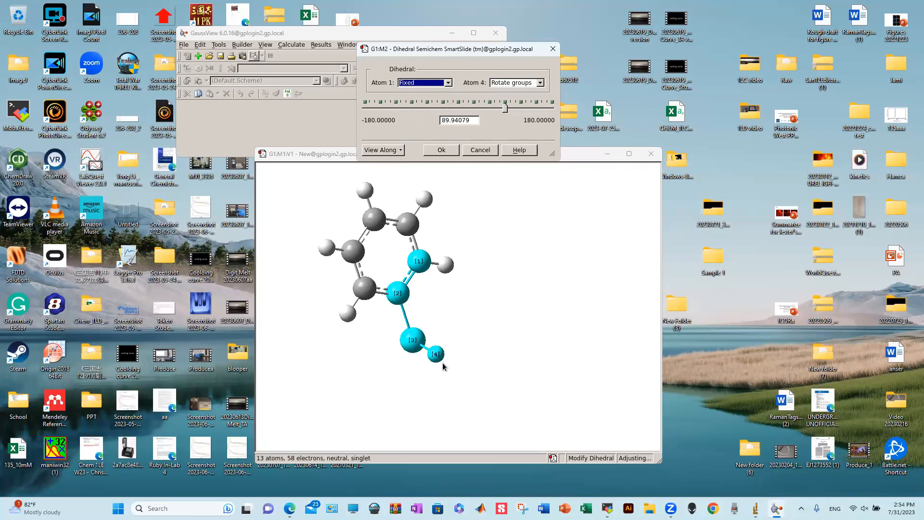
left_click(540, 84)
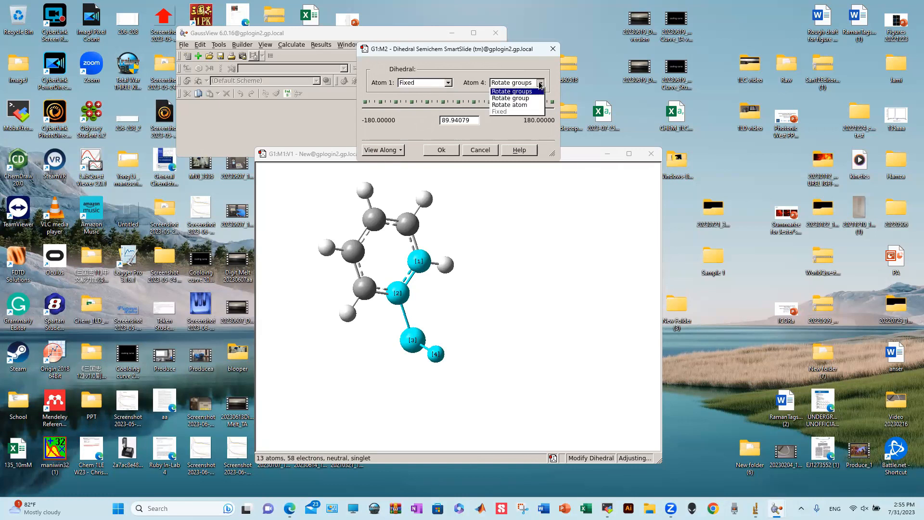
left_click(528, 105)
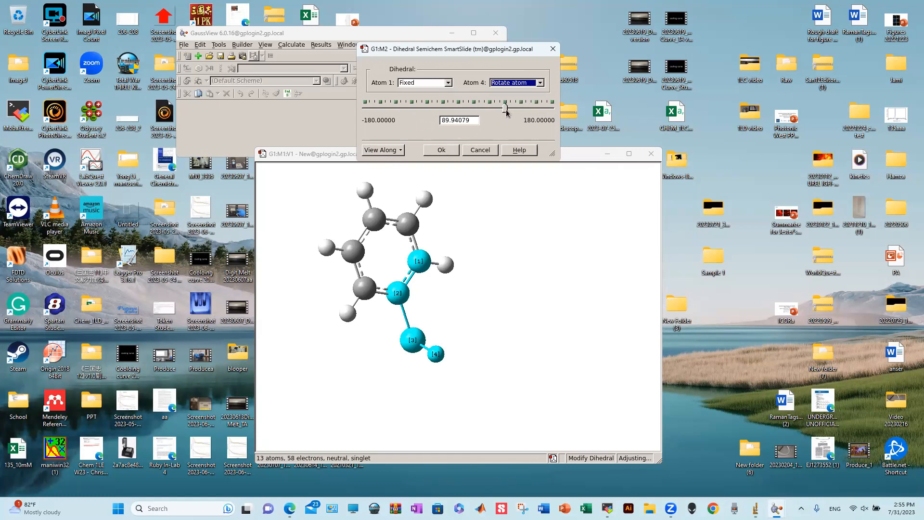
left_click_drag(507, 112, 427, 110)
left_click(487, 151)
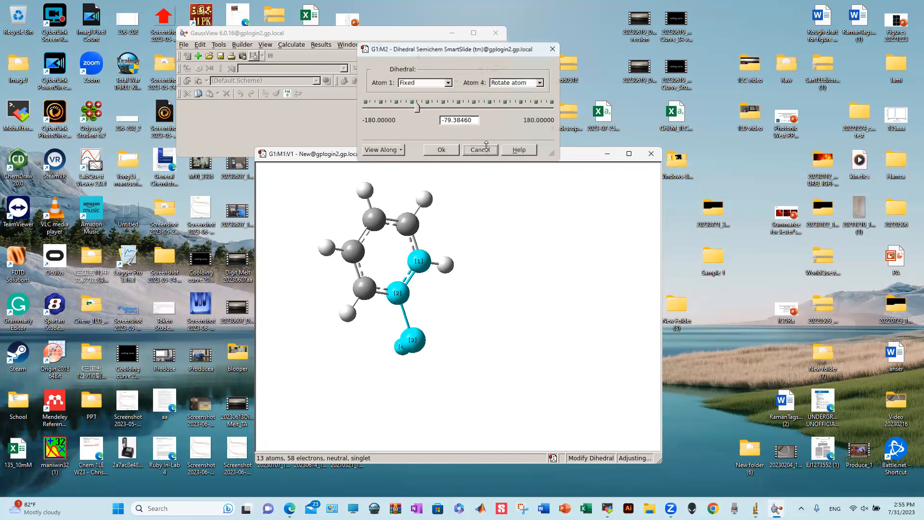
left_click(209, 68)
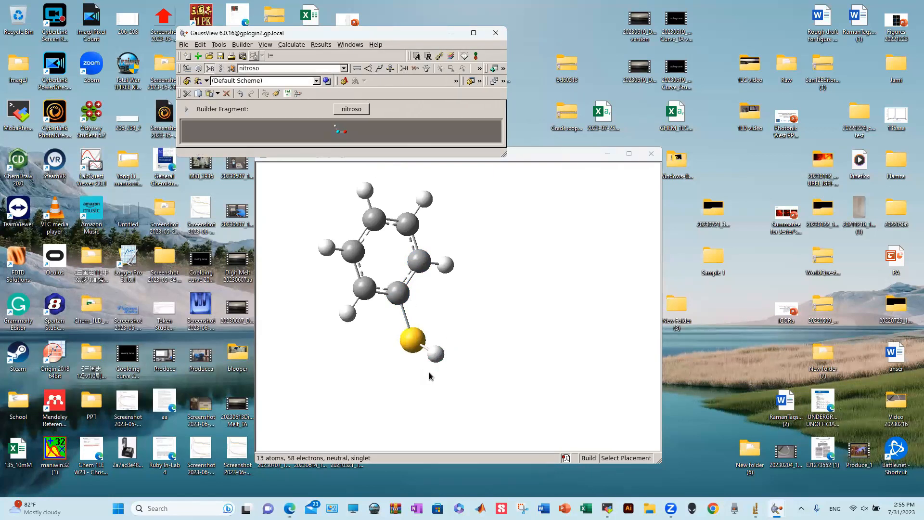
- Replace the thiol hydrogen with a cyano group, giving 14-atom phenyl thiocyanate
left_click(434, 355)
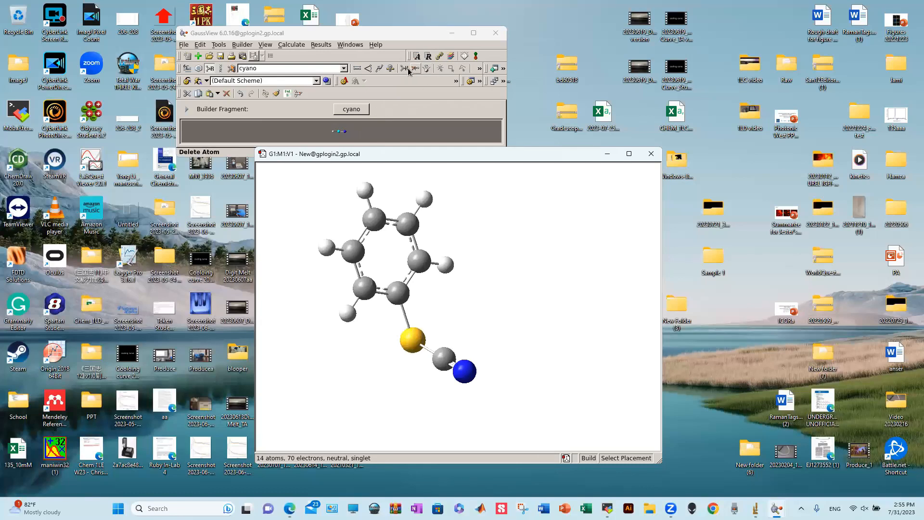
left_click(380, 70)
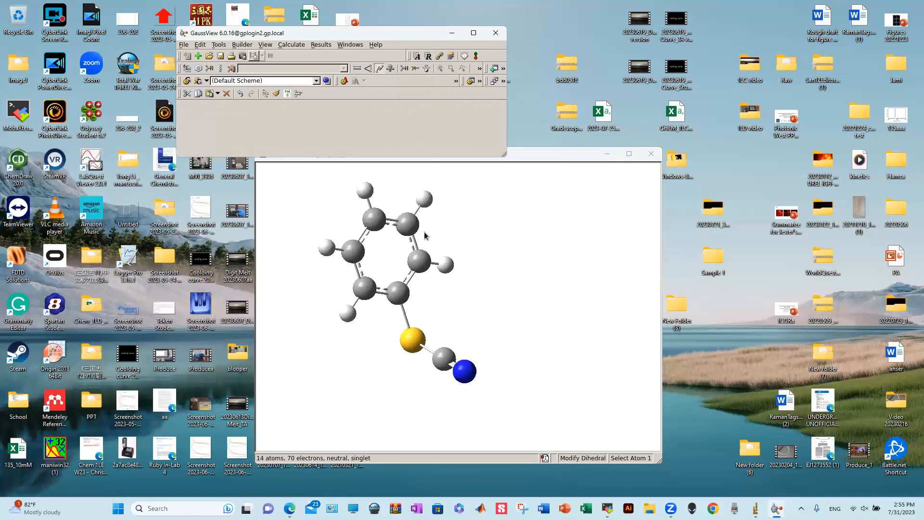
left_click(419, 260)
left_click(398, 293)
left_click(442, 359)
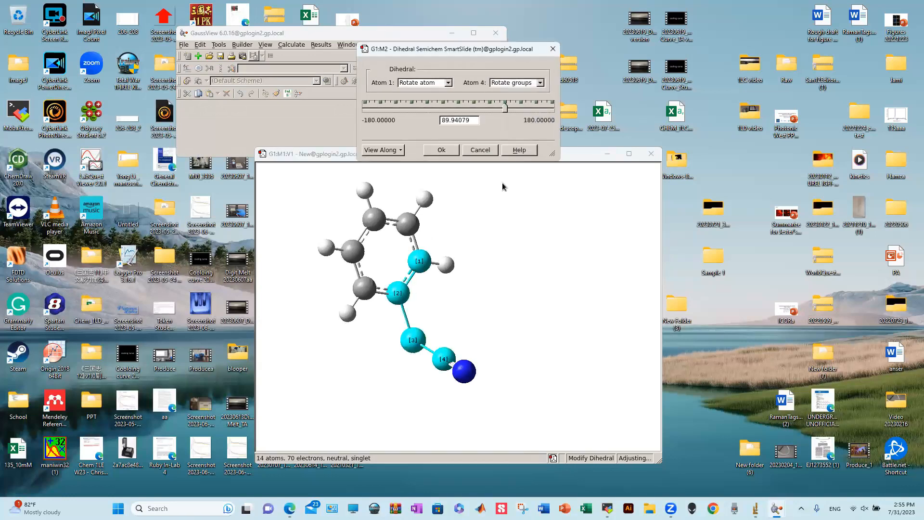
left_click(530, 84)
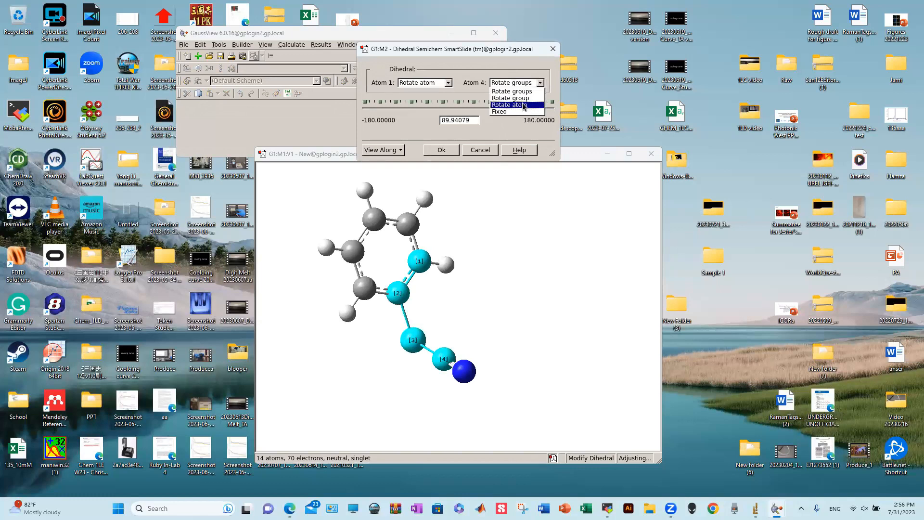
left_click(512, 92)
left_click(448, 83)
left_click(449, 84)
left_click(449, 83)
left_click(441, 112)
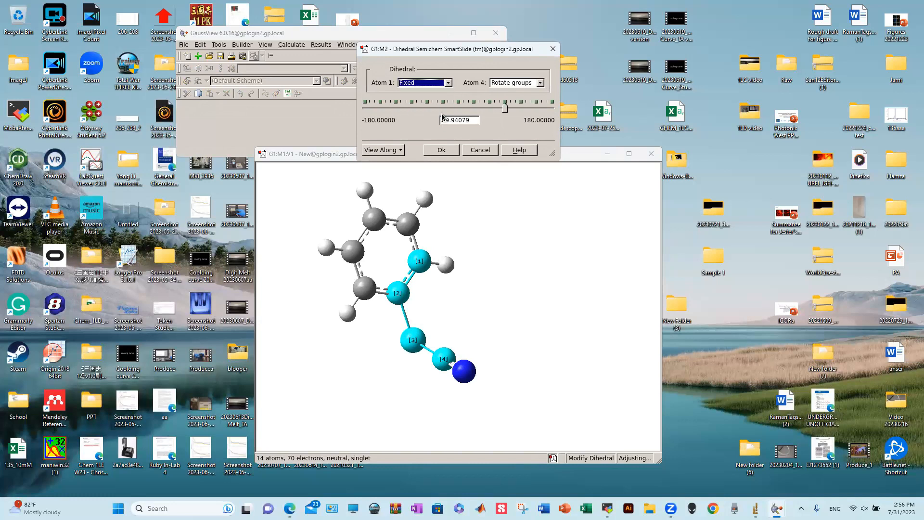
left_click(528, 84)
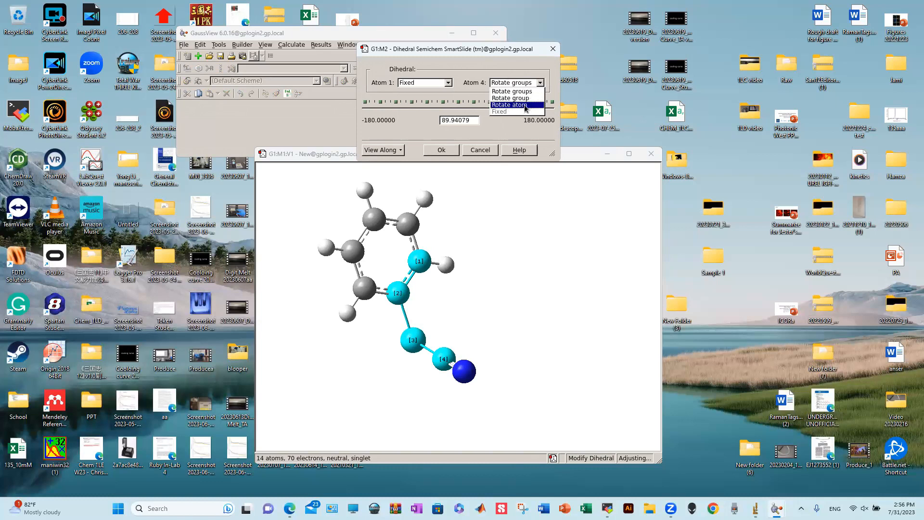
left_click(526, 106)
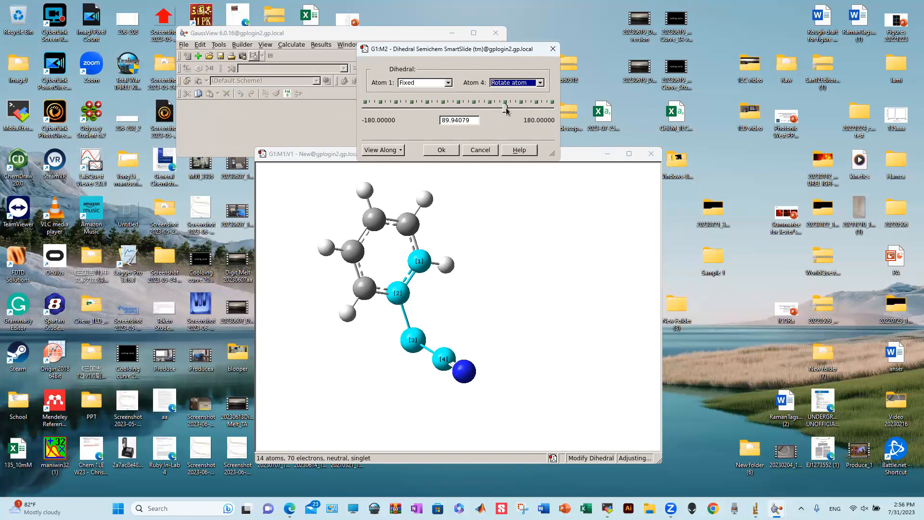
left_click_drag(504, 110, 412, 107)
mouse_move(477, 114)
left_mouse_down()
mouse_move(508, 111)
mouse_move(472, 117)
left_mouse_up()
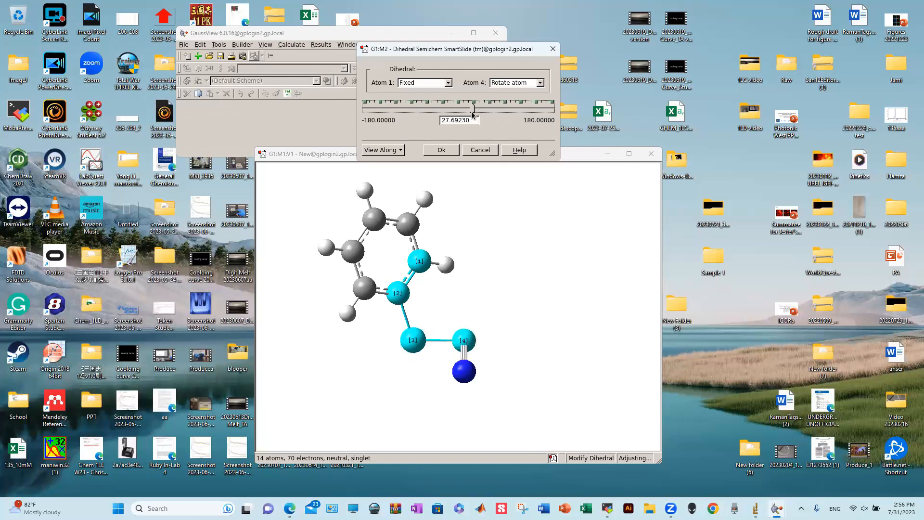
left_click(494, 154)
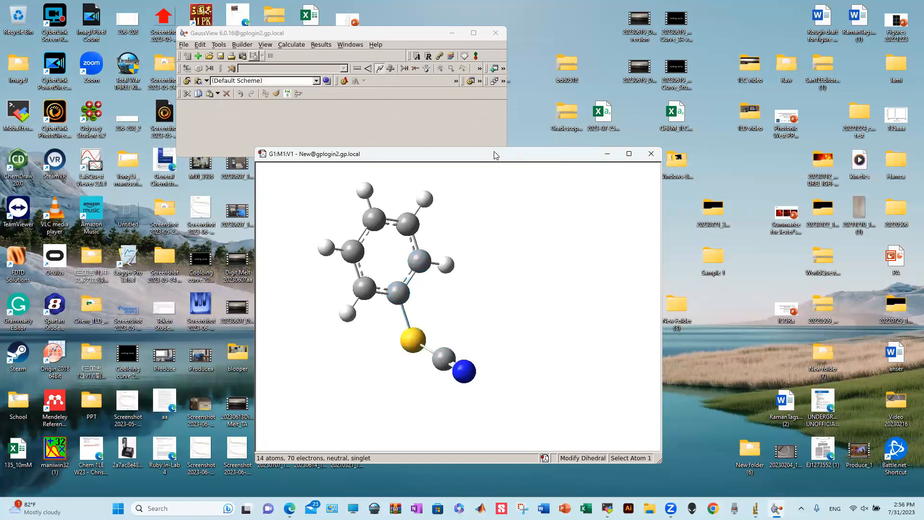
- Trial-twist the whole cyano group to about −81° about the C–S bond, then discard it
left_click(399, 293)
left_click(413, 339)
left_click(444, 359)
left_click(539, 83)
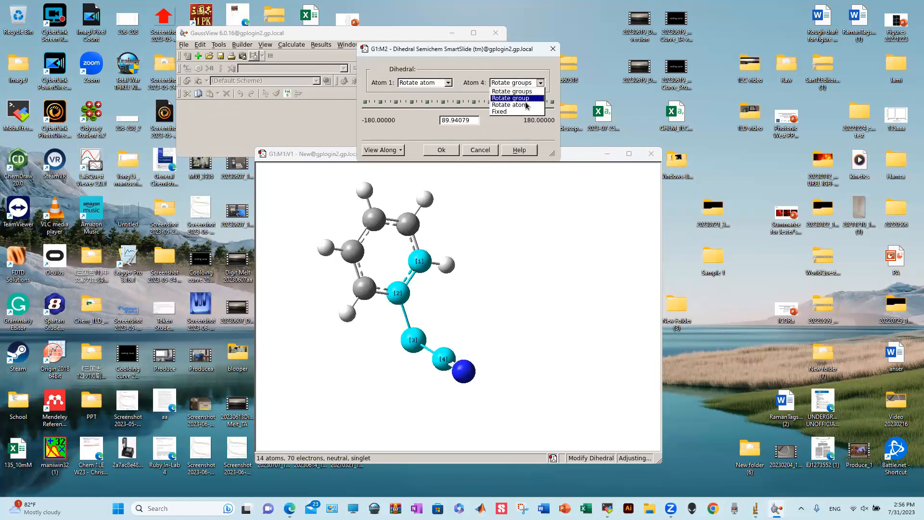
left_click(525, 98)
mouse_move(504, 109)
left_mouse_down()
mouse_move(412, 111)
mouse_move(484, 116)
mouse_move(457, 117)
mouse_move(345, 110)
mouse_move(529, 115)
mouse_move(343, 100)
mouse_move(463, 102)
mouse_move(326, 103)
mouse_move(511, 122)
mouse_move(507, 108)
mouse_move(497, 111)
left_mouse_up()
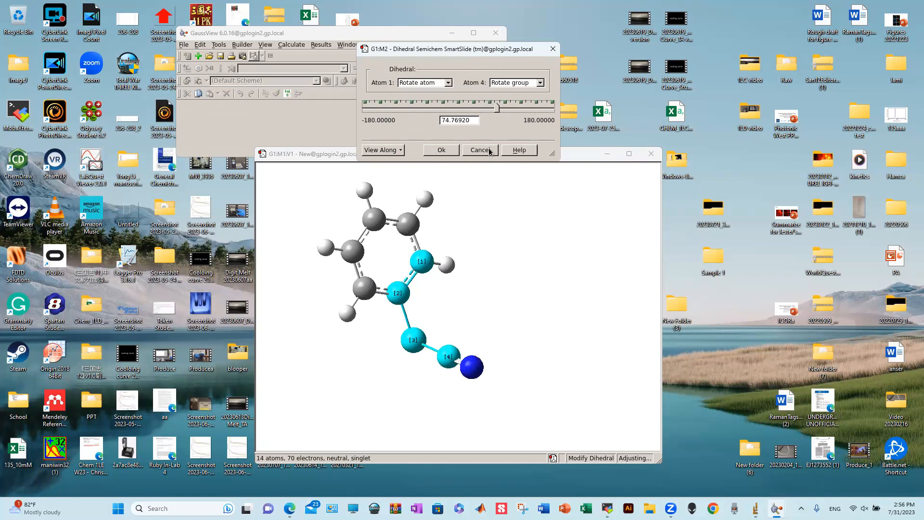
left_click(488, 150)
- Trial-twist the cyano group to about −66° with atom 1 fixed, discard it, and turn the model to show S–C≡N
left_click(422, 261)
left_click(401, 292)
left_click(413, 339)
left_click(448, 83)
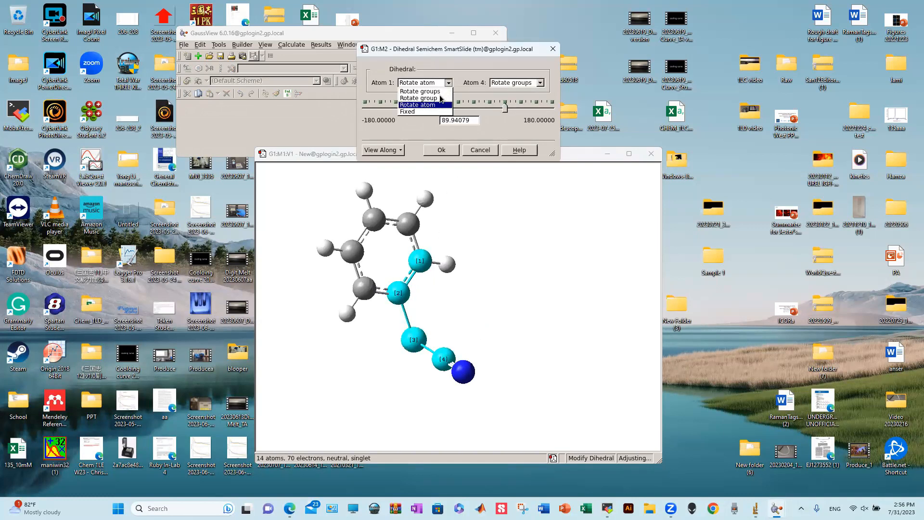
left_click(434, 115)
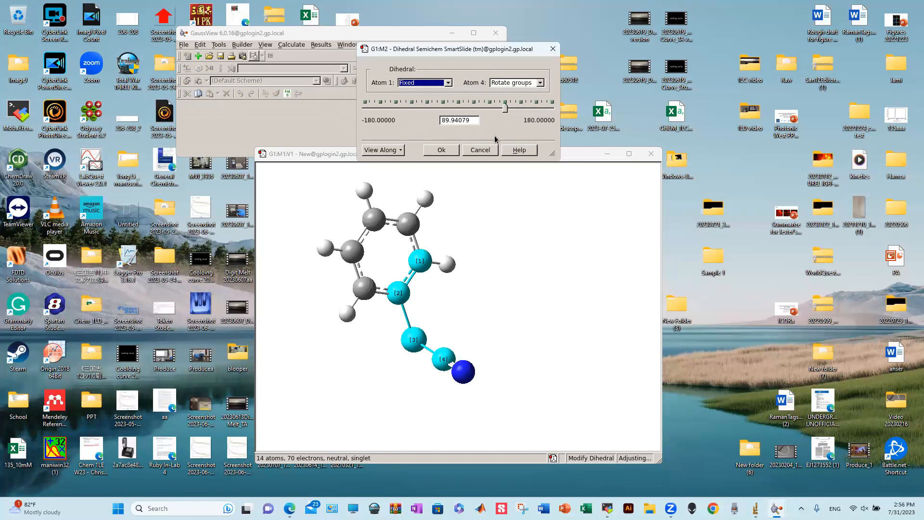
left_click_drag(505, 108, 440, 106)
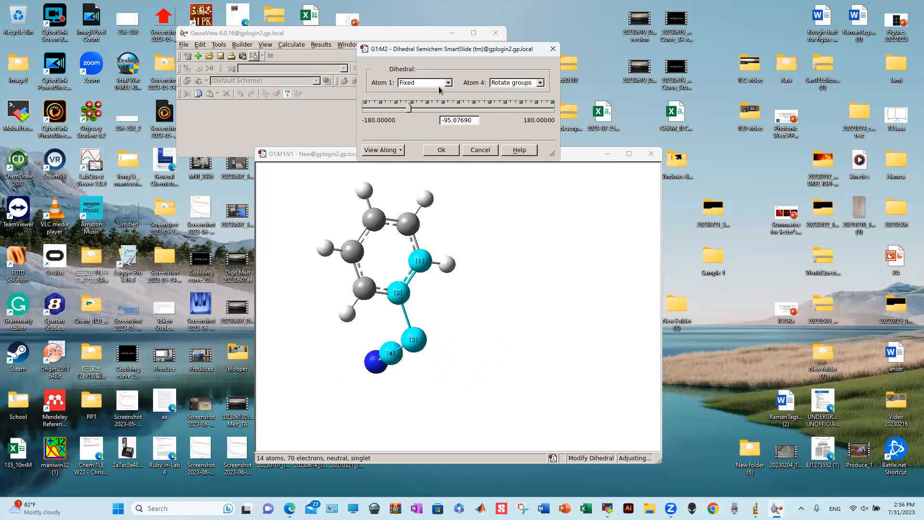
left_click(486, 152)
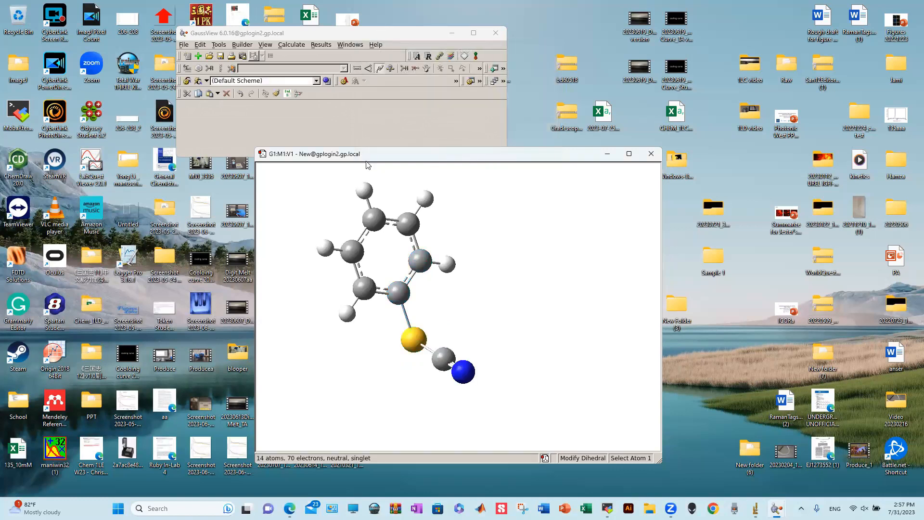
left_click_drag(466, 281, 445, 342)
mouse_move(492, 274)
left_mouse_down()
mouse_move(463, 291)
mouse_move(483, 270)
mouse_move(466, 287)
mouse_move(492, 285)
mouse_move(490, 275)
mouse_move(487, 287)
left_mouse_up()
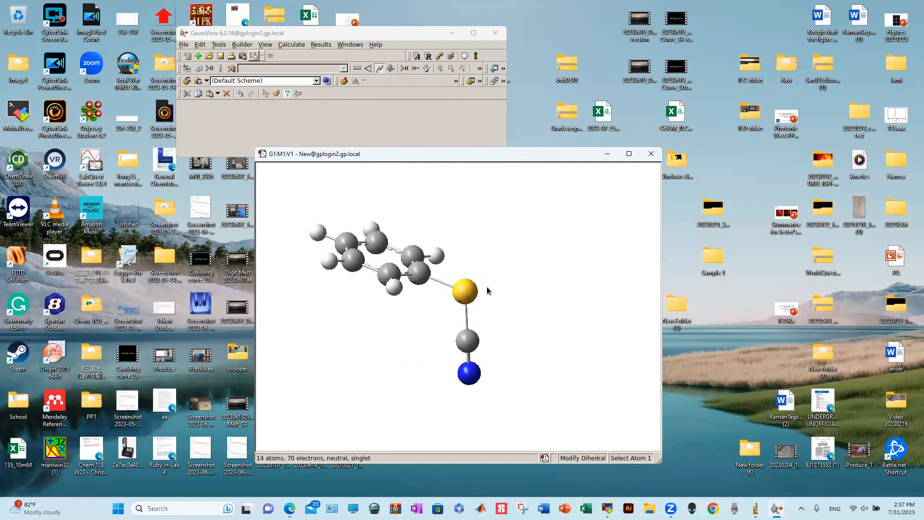
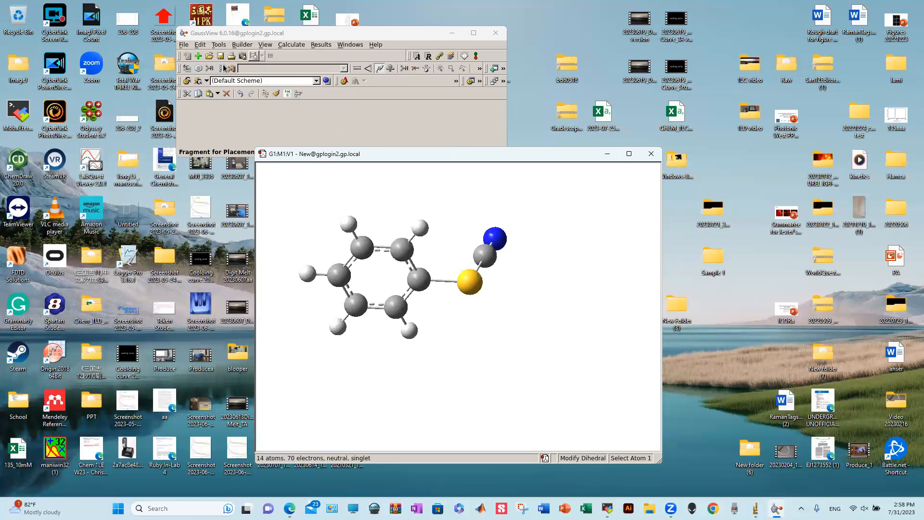
- Pick tetravalent sulfur (S) as the builder fragment and switch to Add Valence mode
left_click(188, 72)
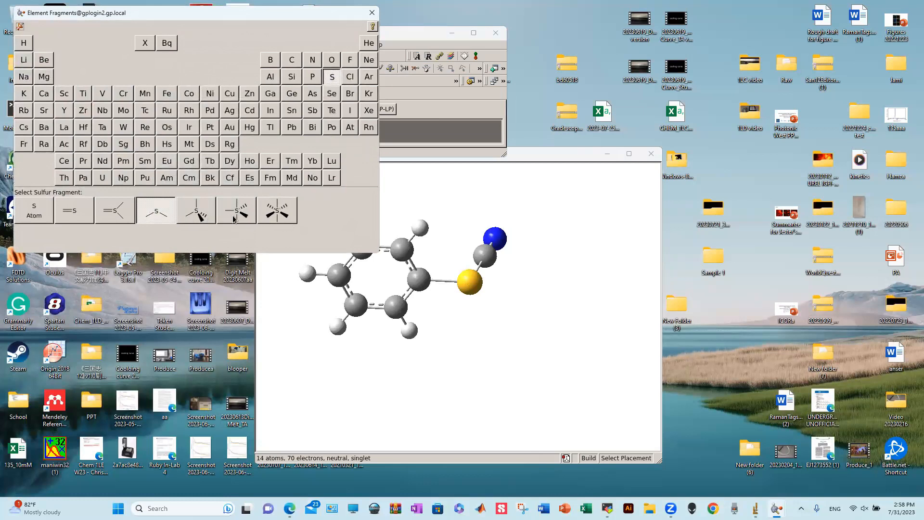
left_click(371, 13)
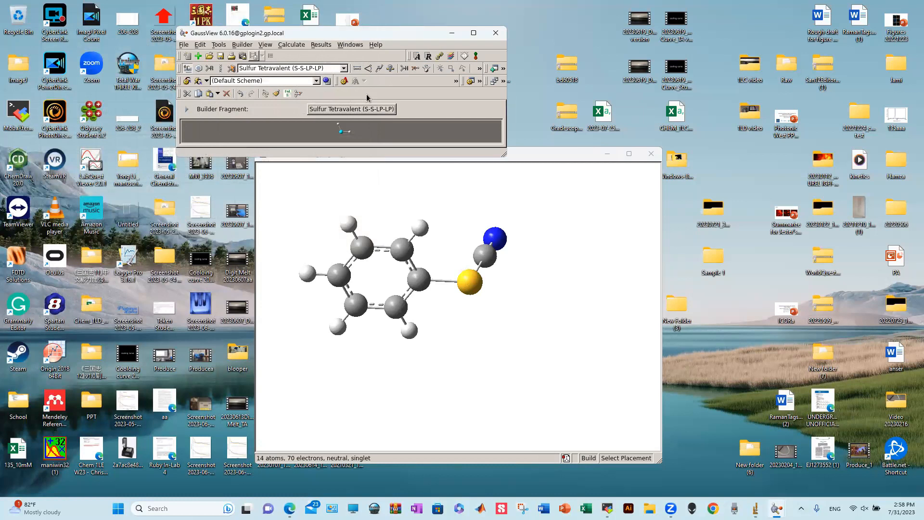
left_click(404, 68)
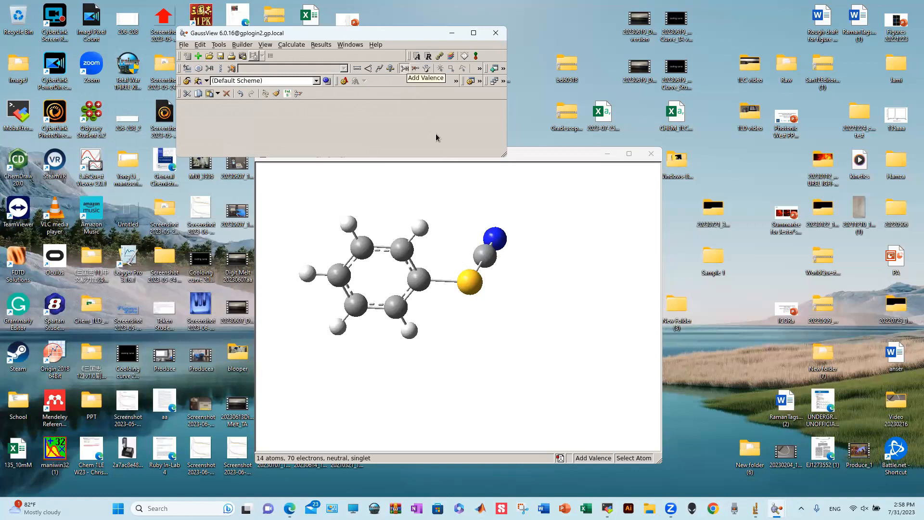
- Add eight extra hydrogens to the sulfur atom, bringing the model to 23 atoms
mouse_move(477, 284)
left_mouse_down()
mouse_move(478, 310)
mouse_move(480, 280)
left_mouse_up()
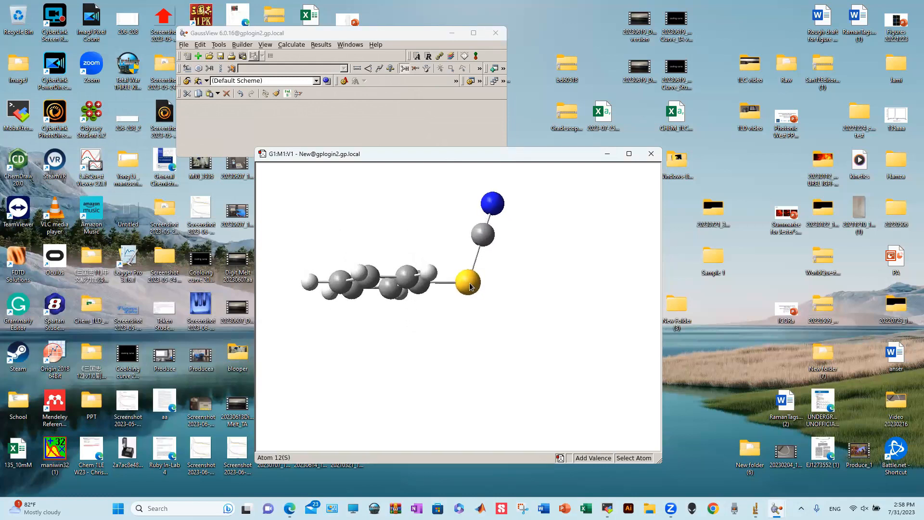
left_click(470, 286)
left_click(470, 286)
left_click(470, 285)
left_click(469, 286)
left_click(470, 286)
left_click(470, 286)
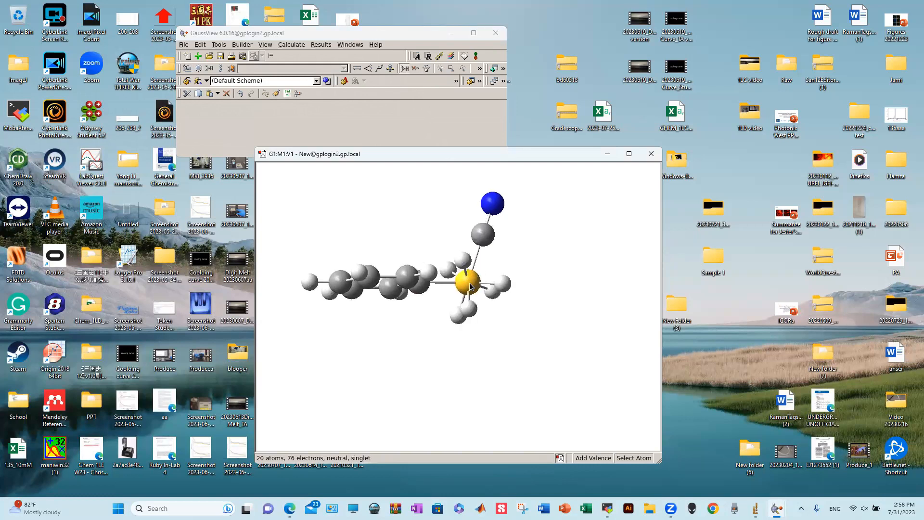
left_click_drag(484, 311, 480, 292)
left_click(479, 292)
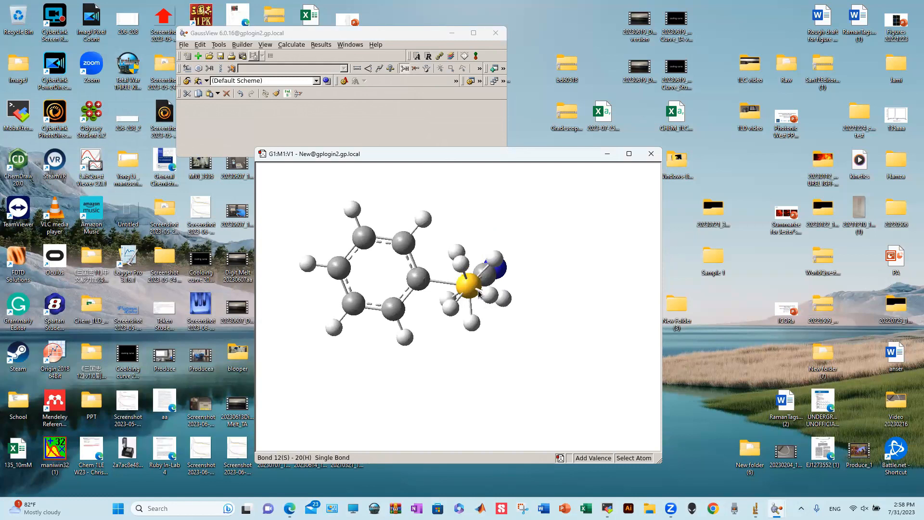
left_click(480, 292)
left_click_drag(480, 292, 481, 320)
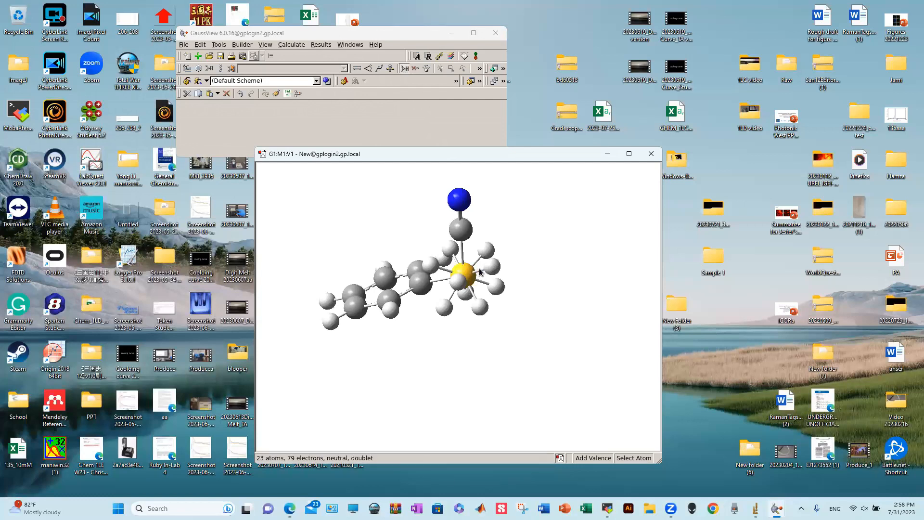
left_click_drag(488, 270, 488, 281)
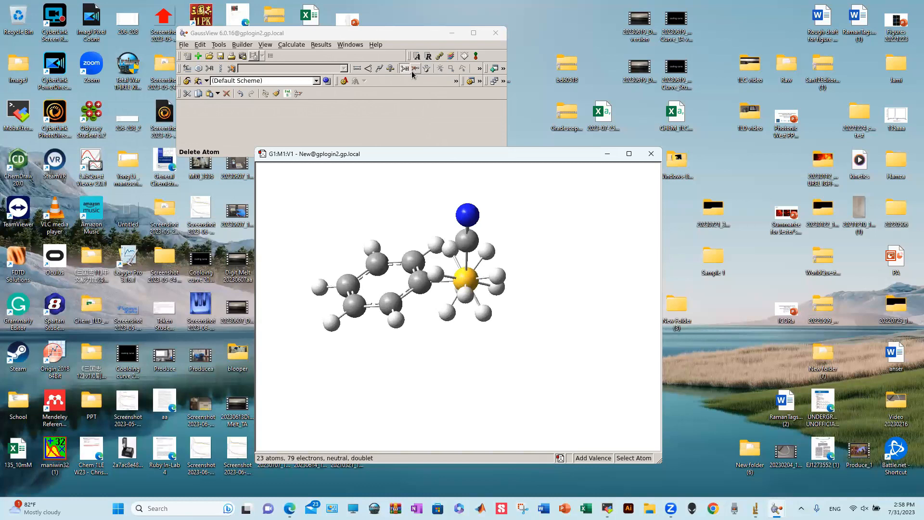
- Delete the surplus hydrogens around the sulfur with the Delete Atom tool
left_click(414, 69)
left_click(487, 251)
left_click(496, 288)
left_click(483, 312)
left_click(465, 294)
left_click(447, 312)
left_click(435, 273)
left_click(449, 254)
mouse_move(503, 324)
left_mouse_down()
mouse_move(498, 280)
mouse_move(539, 312)
mouse_move(512, 322)
mouse_move(484, 302)
mouse_move(511, 316)
left_mouse_up()
left_click(465, 291)
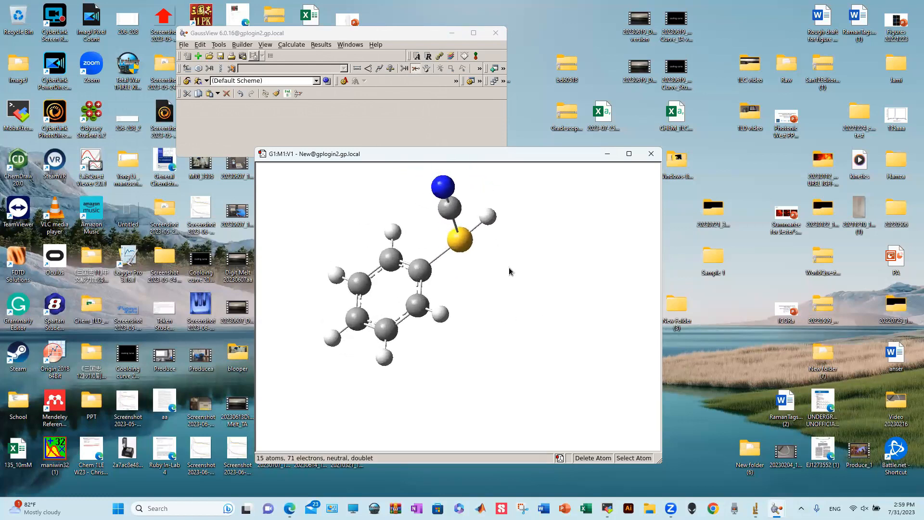
- Rotate and shift the view to check that one hydrogen remains on sulfur (15 atoms)
left_click(417, 70)
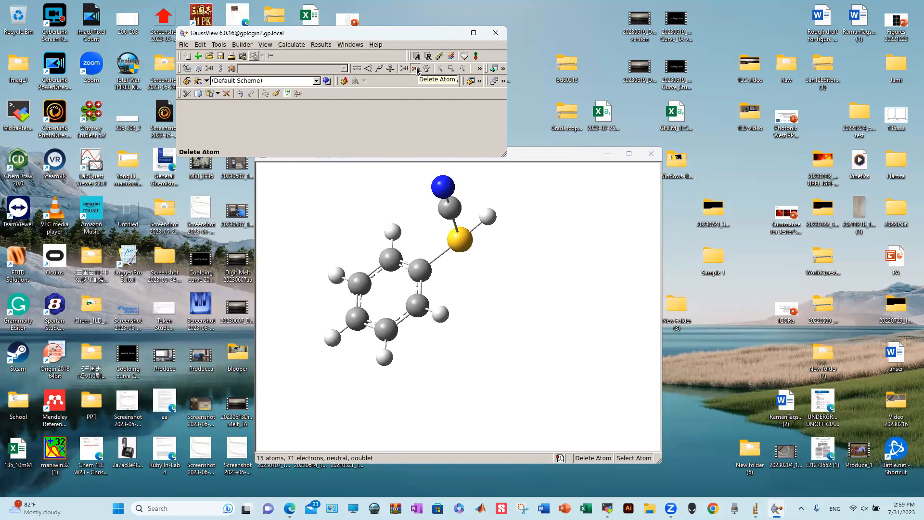
left_click(526, 242)
left_click_drag(522, 254, 517, 246)
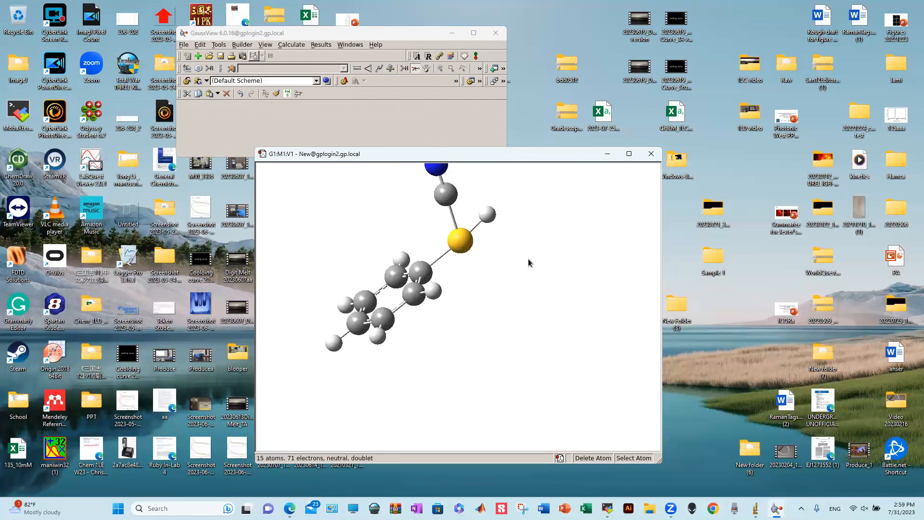
middle_click_drag(528, 260, 501, 295)
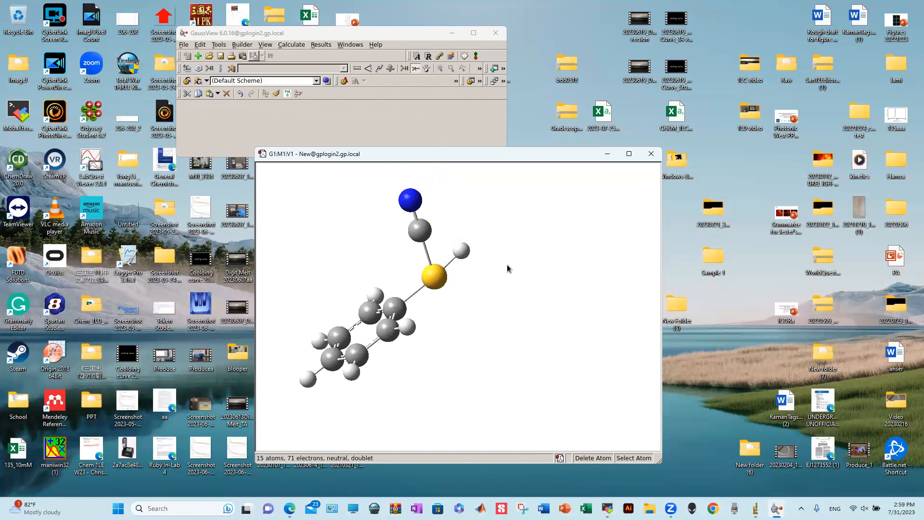
left_click_drag(513, 264, 522, 276)
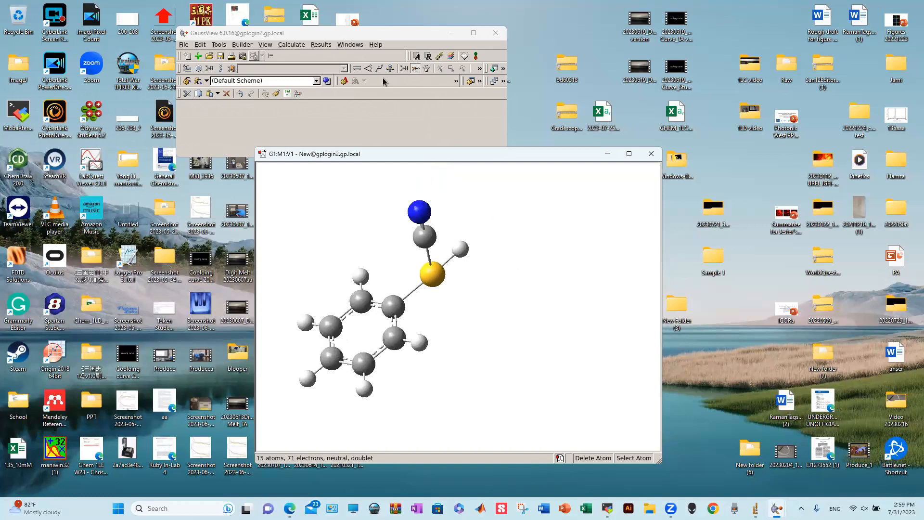
- Set the ring carbon–S–H angle to 180° with Modify Angle
left_click(369, 69)
left_click(393, 307)
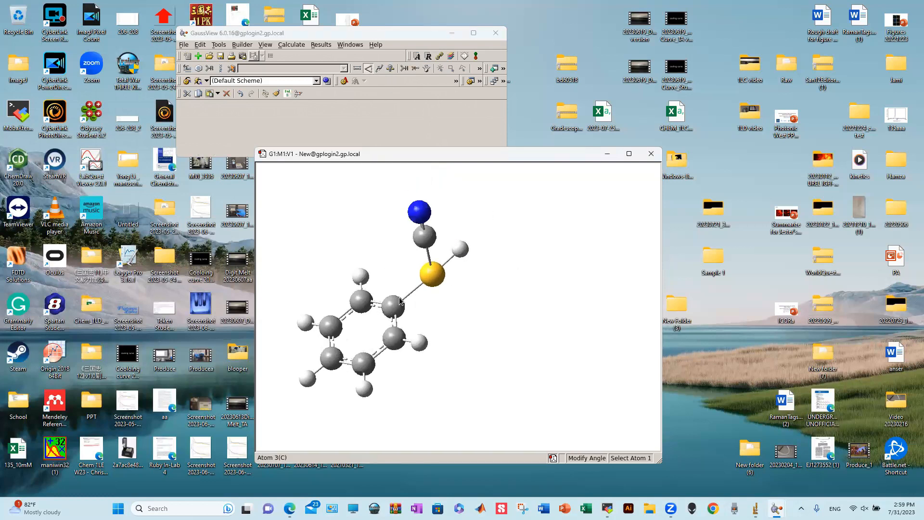
left_click(460, 248)
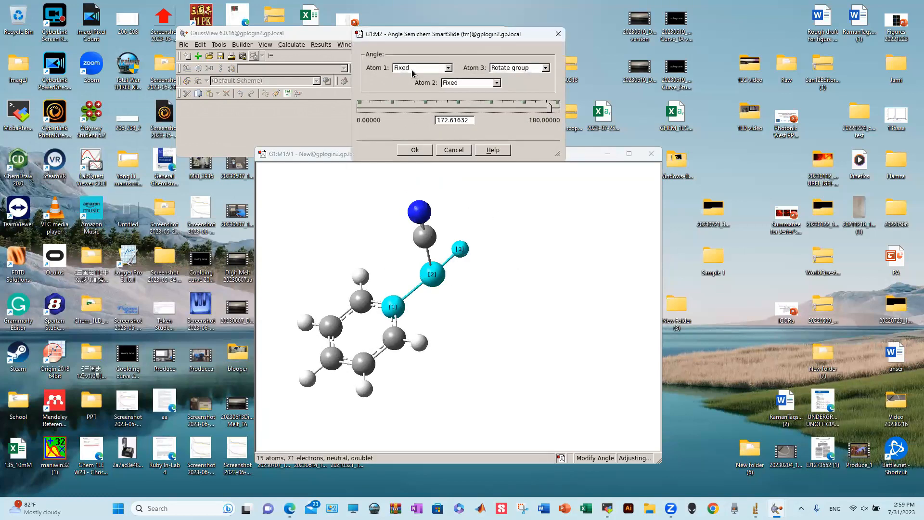
left_click_drag(446, 121, 501, 132)
key("BackSpace")
key("BackSpace")
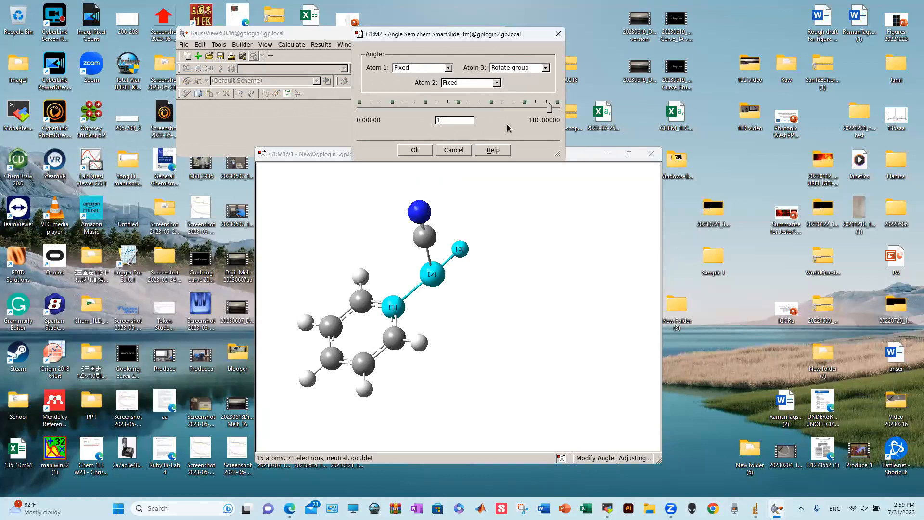
type("80")
key("Return")
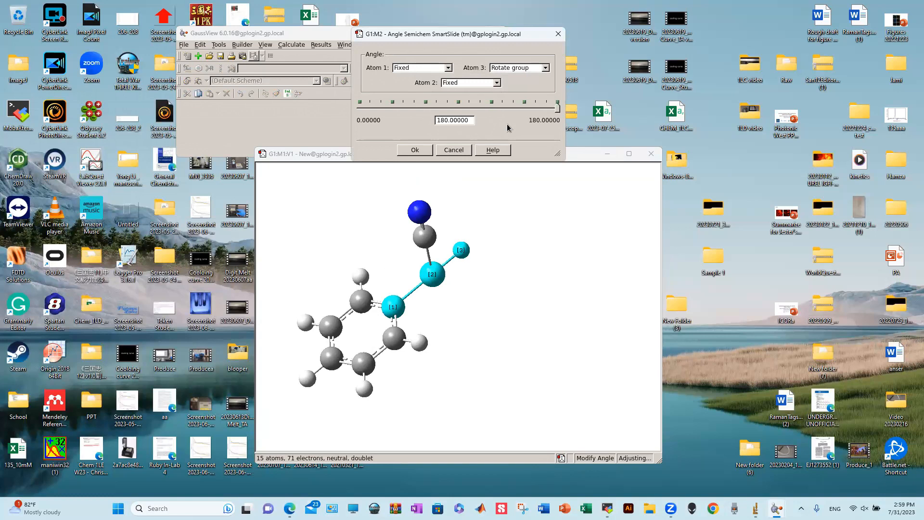
left_click(416, 150)
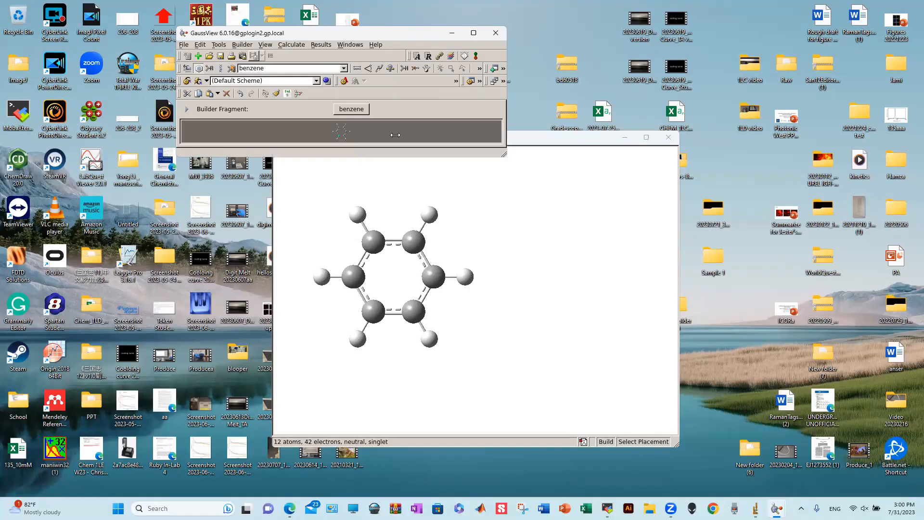
left_click_drag(506, 161, 583, 370)
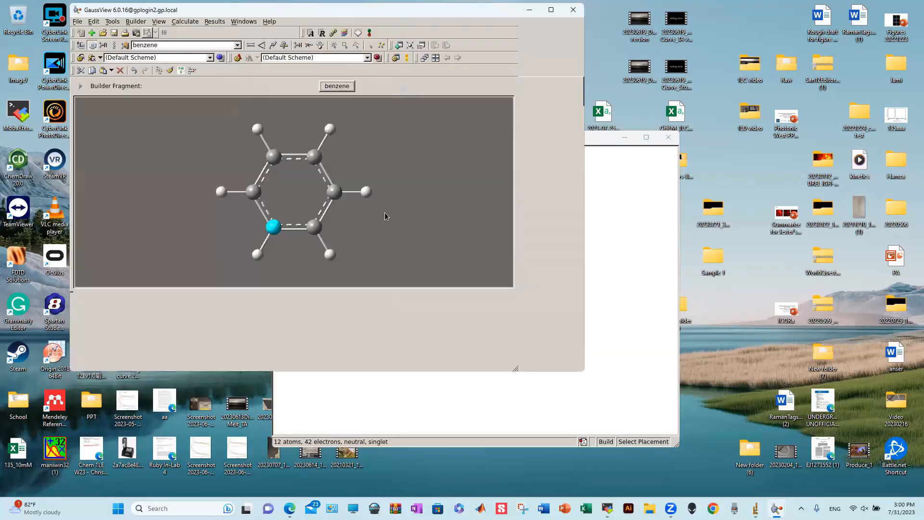
- Make the lower-right hydrogen the attachment atom of the benzene fragment
left_click(373, 252)
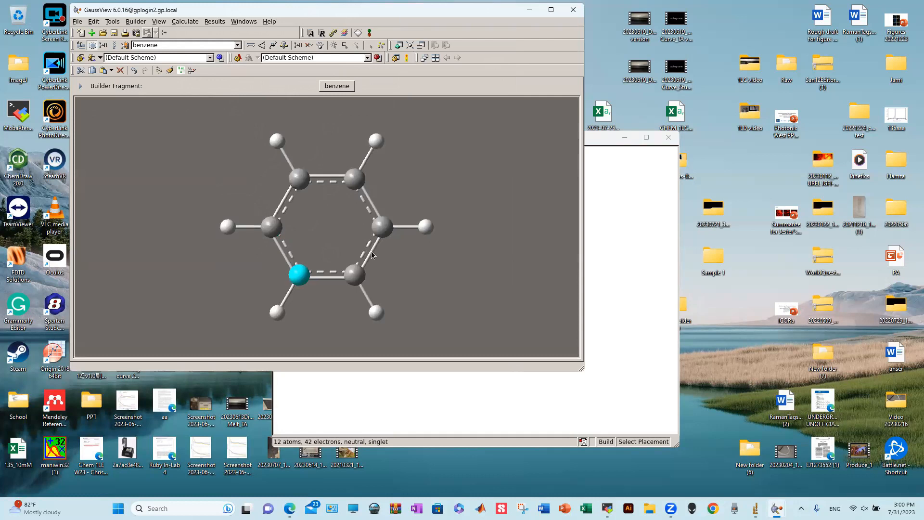
left_click(351, 276)
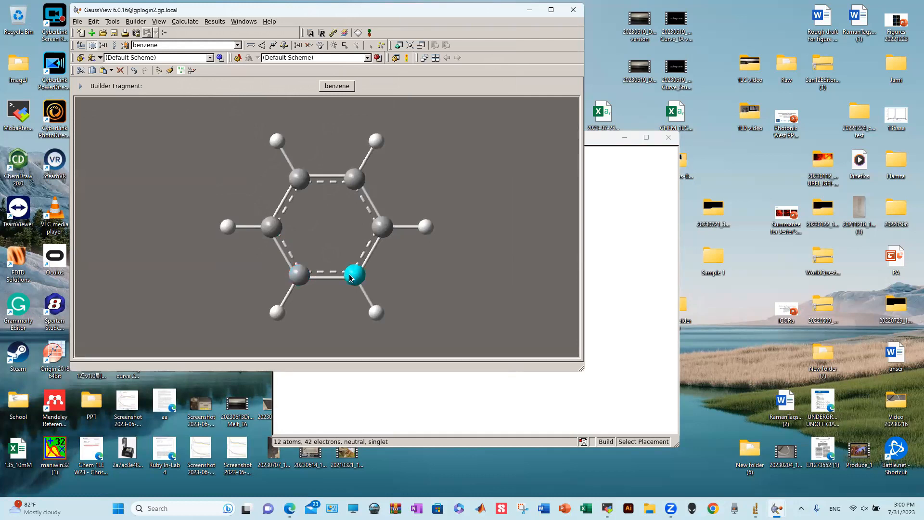
left_click(378, 313)
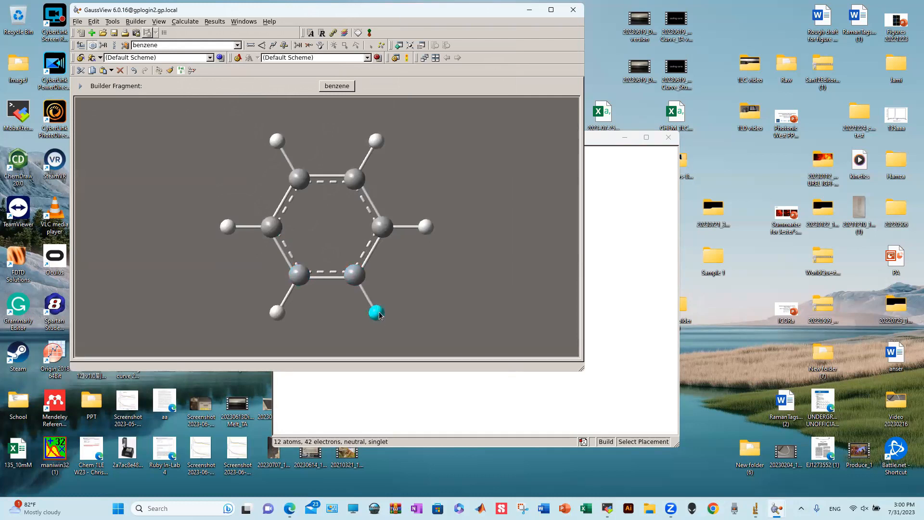
left_click(389, 231)
left_click(431, 227)
left_click(384, 229)
left_click(357, 182)
left_click(296, 181)
left_click(279, 229)
left_click(356, 274)
left_click(377, 314)
- Attach a second benzene at a hydrogen, undo the first try, and reattach to form 22-atom biphenyl
left_click(608, 146)
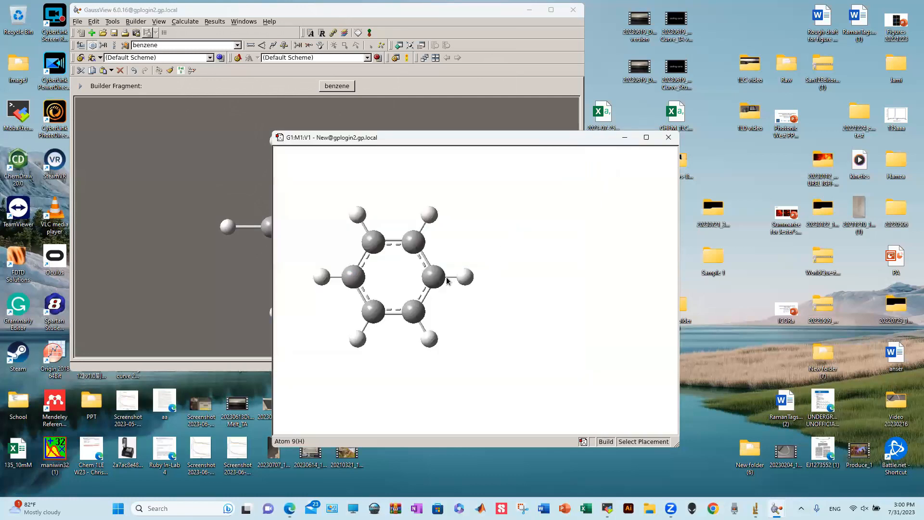
left_click(470, 280)
left_click_drag(470, 280, 479, 337)
left_click_drag(482, 333, 490, 310)
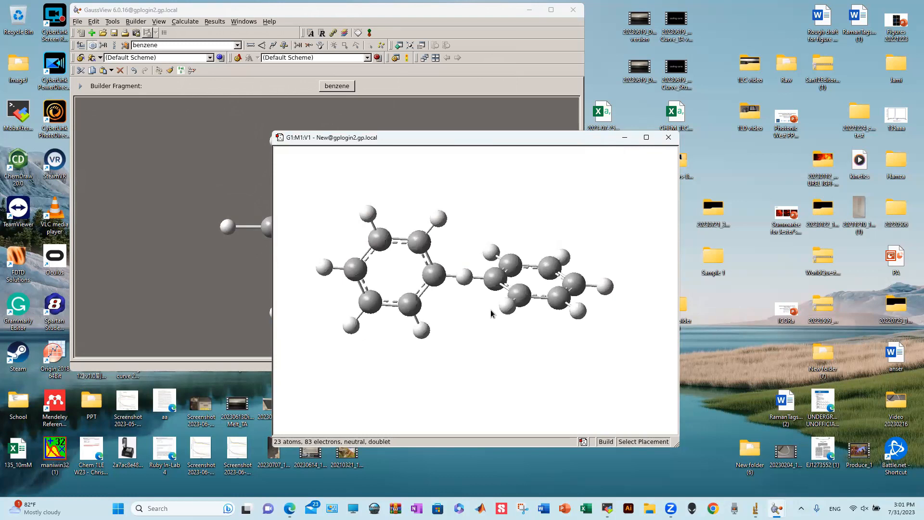
key("ctrl+z")
left_click(247, 287)
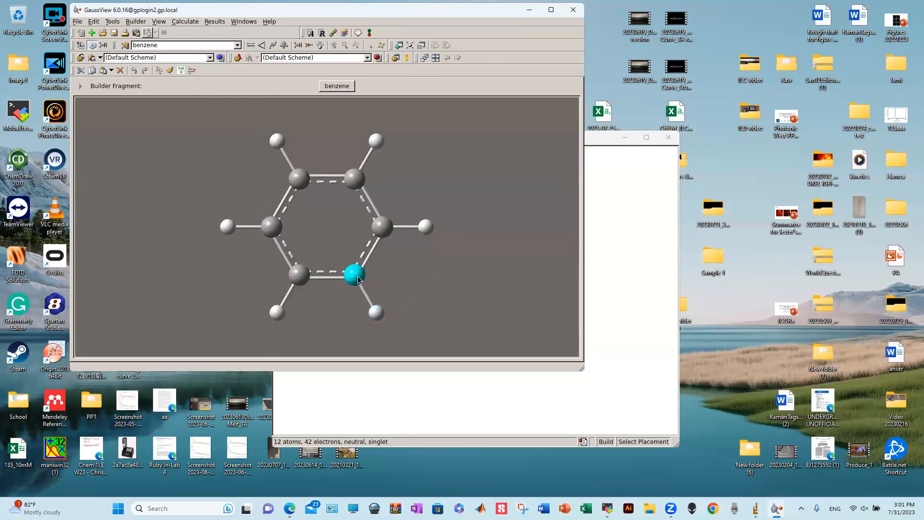
left_click(608, 140)
left_click(477, 278)
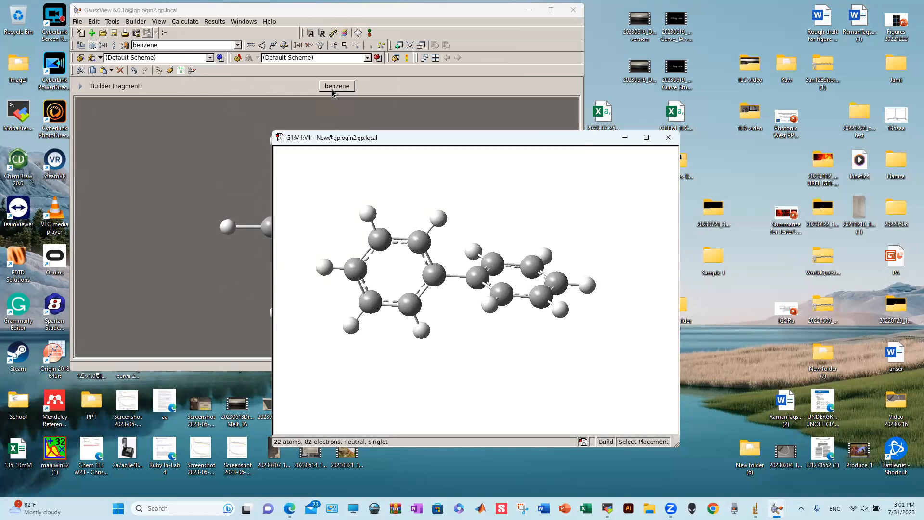
- Try pyrazine from Ring Fragments, setting a nitrogen as its attachment atom
left_click(332, 87)
left_click(185, 100)
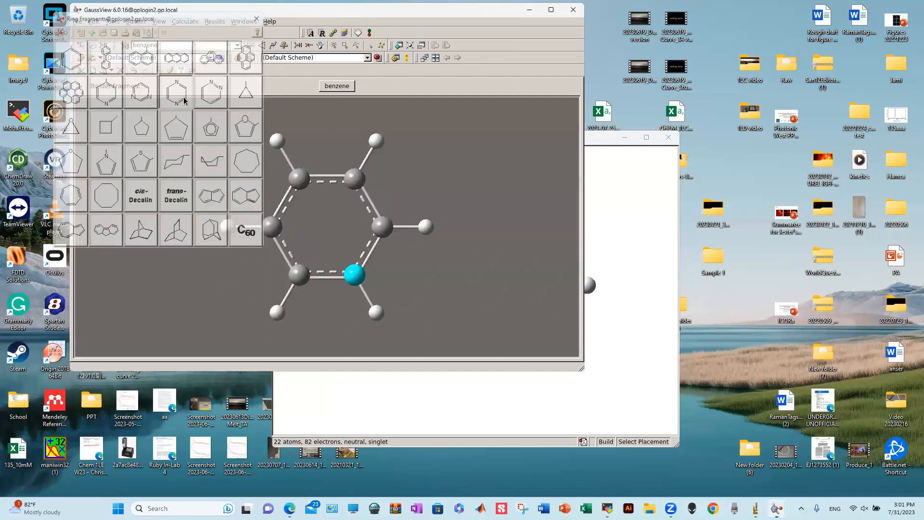
left_click(267, 226)
left_click(384, 227)
left_click(337, 87)
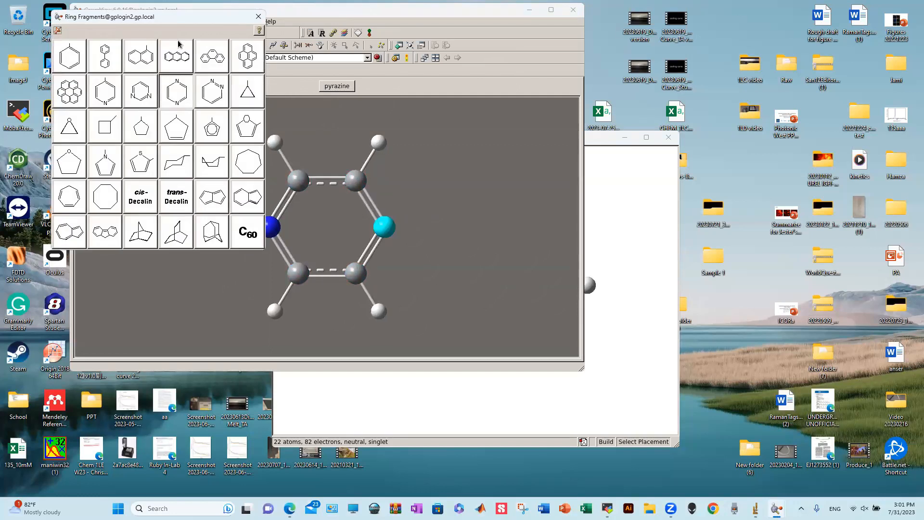
left_click(258, 16)
- Choose the eta2 ethene ligand R-group fragment and add it to the molecule at several atoms
left_click(103, 45)
left_click(368, 228)
left_click(336, 86)
left_click(166, 125)
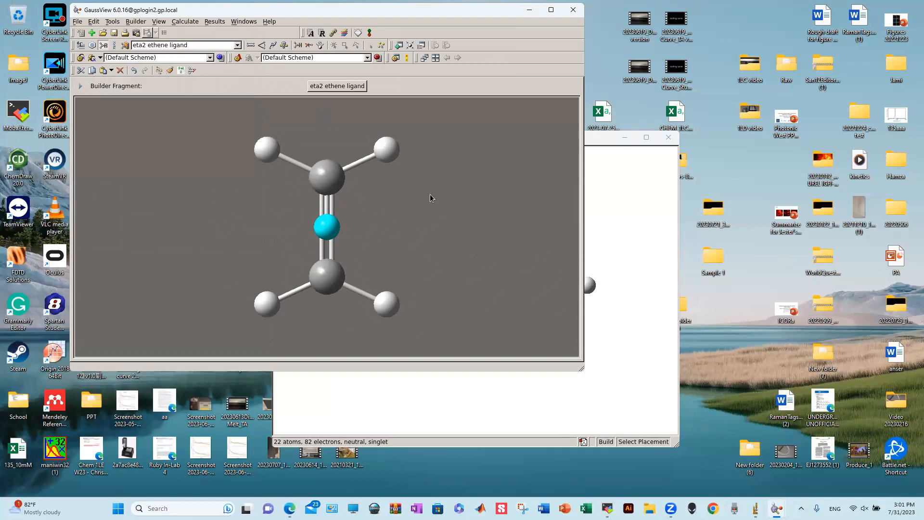
left_click(596, 215)
left_click(588, 284)
left_click_drag(539, 241, 461, 226)
left_click(264, 304)
left_click(469, 383)
left_click(606, 290)
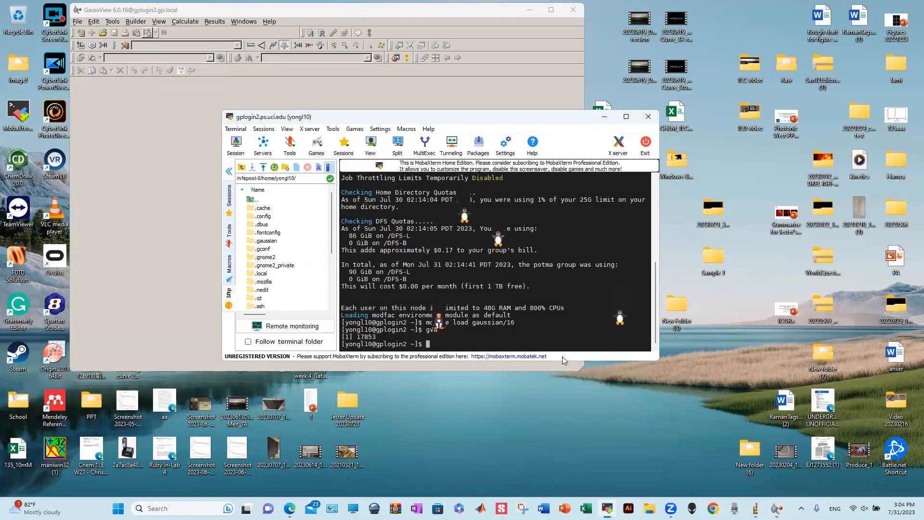
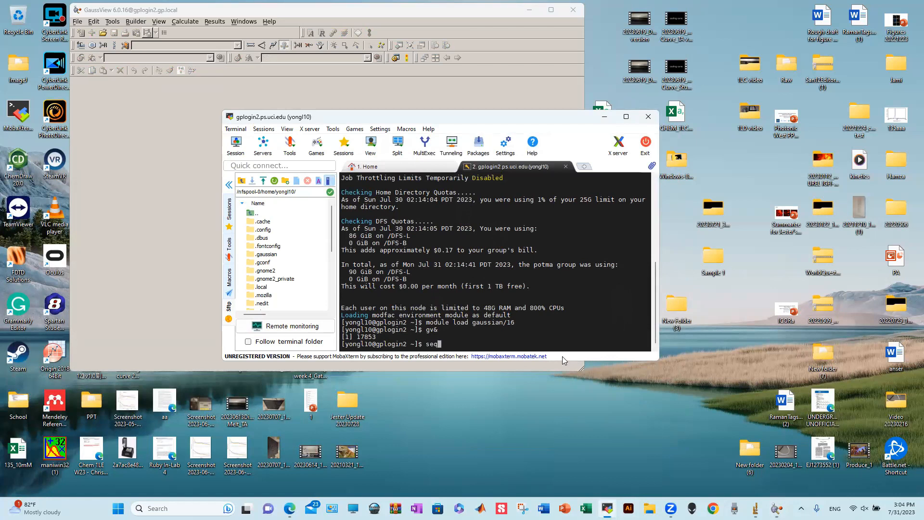
- Run squeue -u with your own username, listing one running job named test
key("BackSpace")
key("BackSpace")
key("BackSpace")
key("BackSpace")
key("BackSpace")
key("BackSpace")
key("Return")
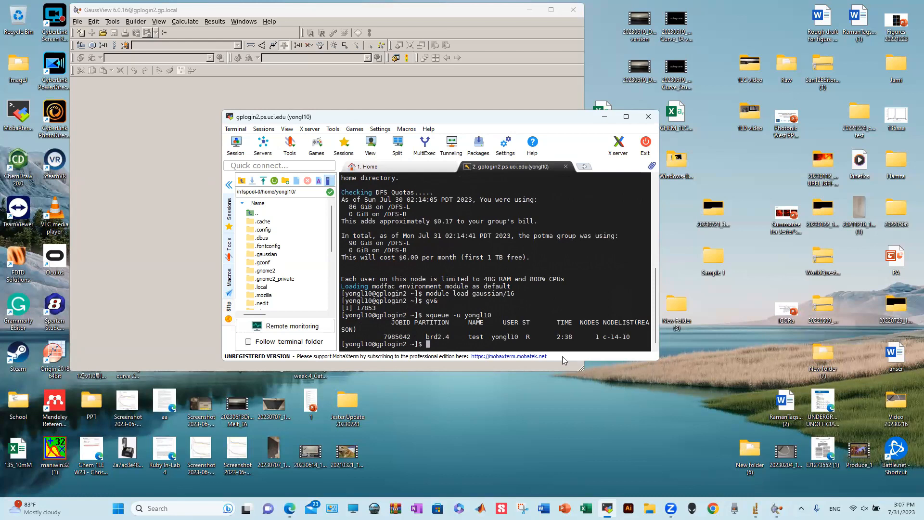
- Run squeue -u with another user's username to see their jobs
key("BackSpace")
key("BackSpace")
key("BackSpace")
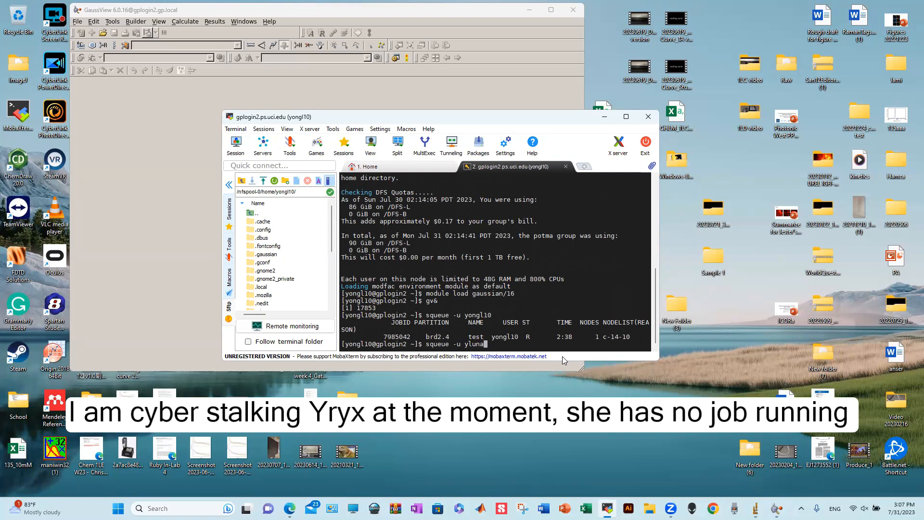
key("BackSpace")
key("BackSpace")
key("BackSpace")
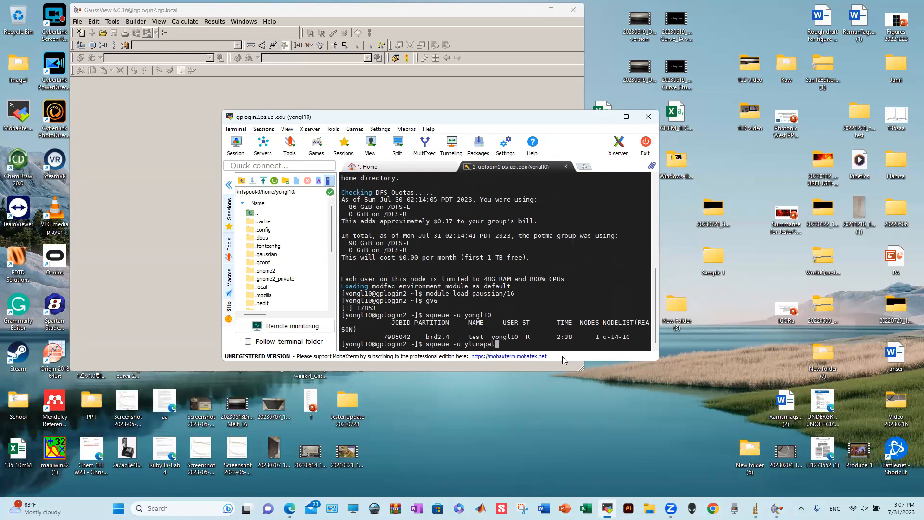
key("Return")
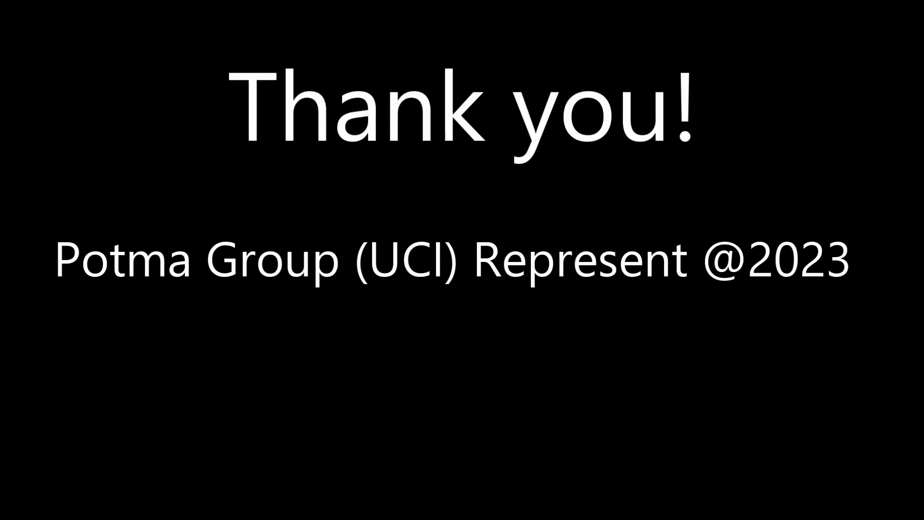